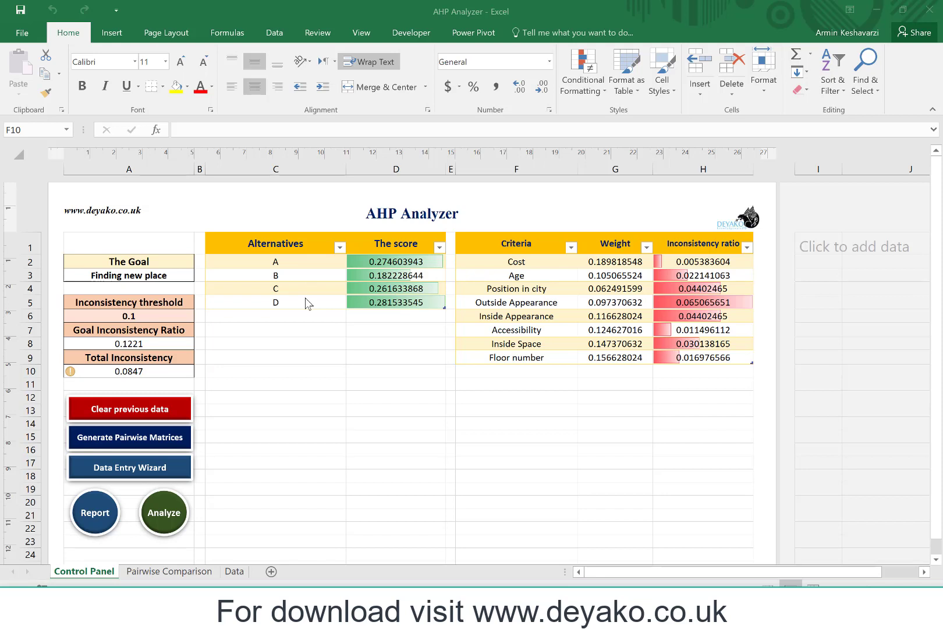
- Examine the goal, the alternatives A to D and the full criteria list from Cost to Floor number
drag(275, 261, 276, 302)
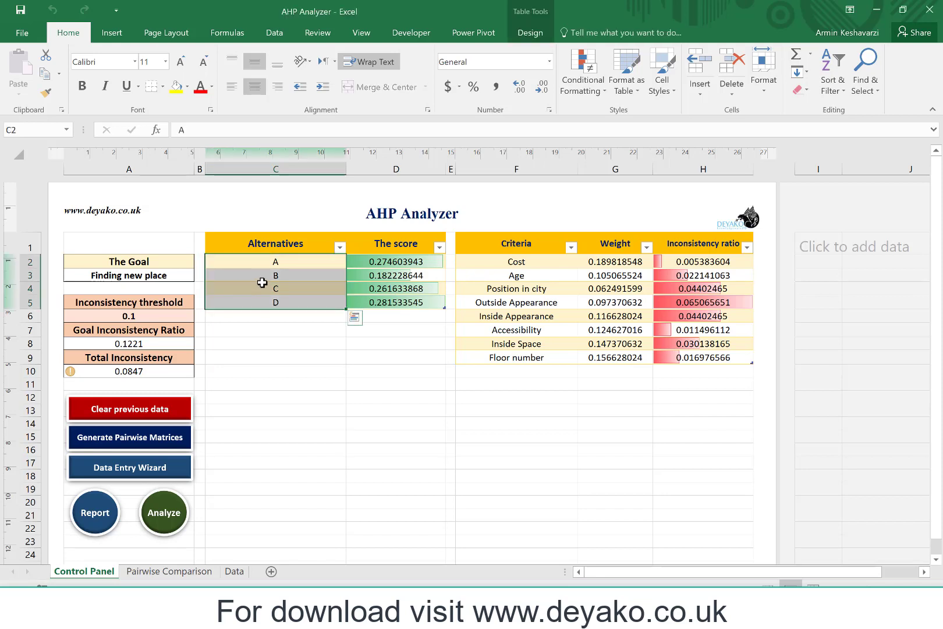
click(135, 274)
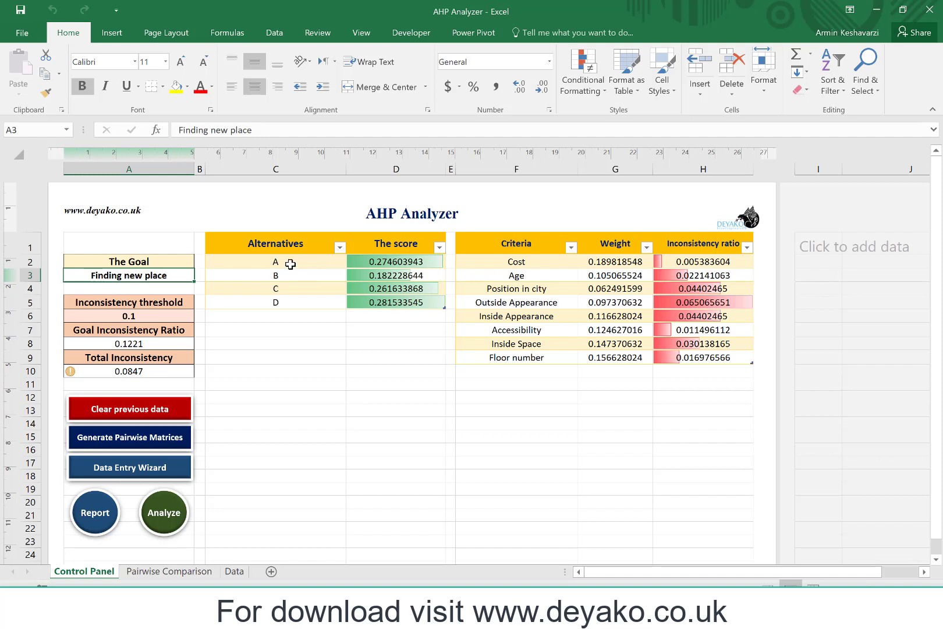
drag(290, 264, 285, 300)
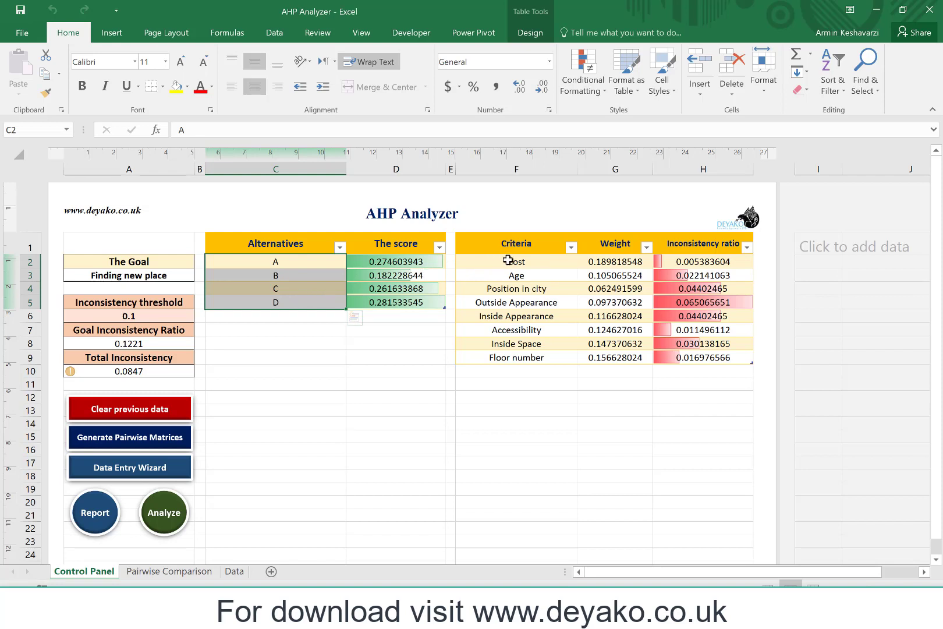
click(562, 264)
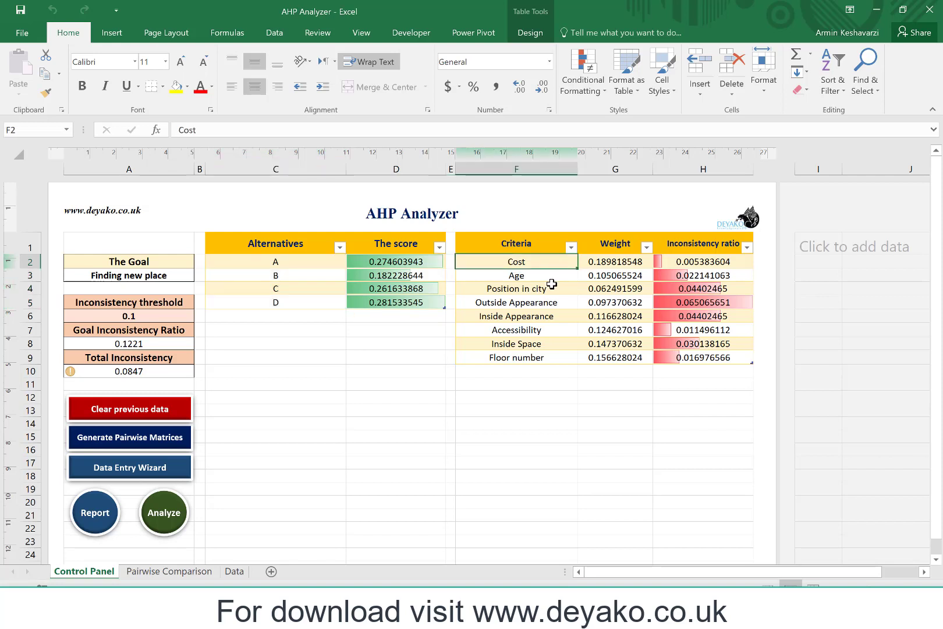
click(551, 285)
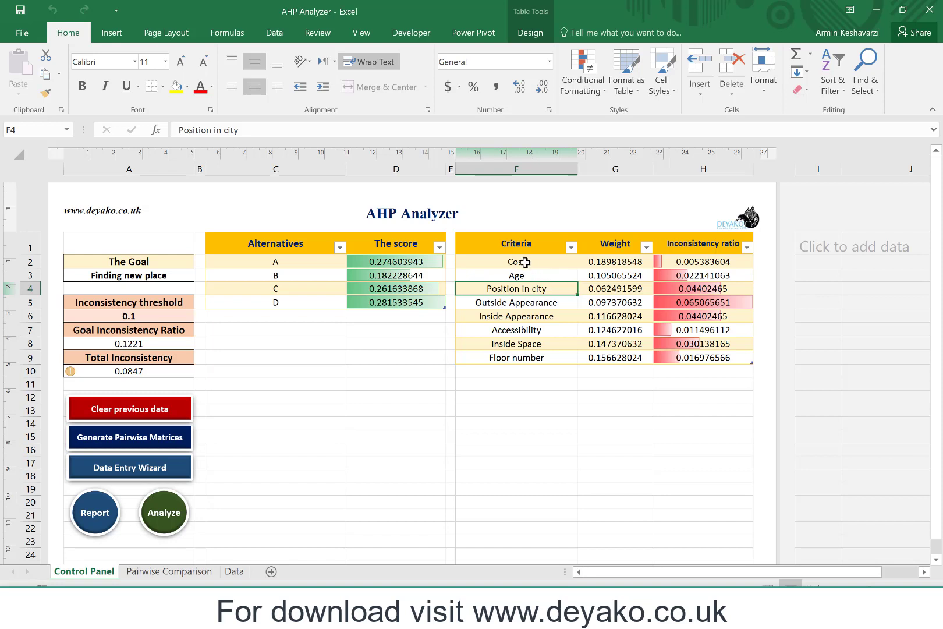
drag(523, 262, 520, 358)
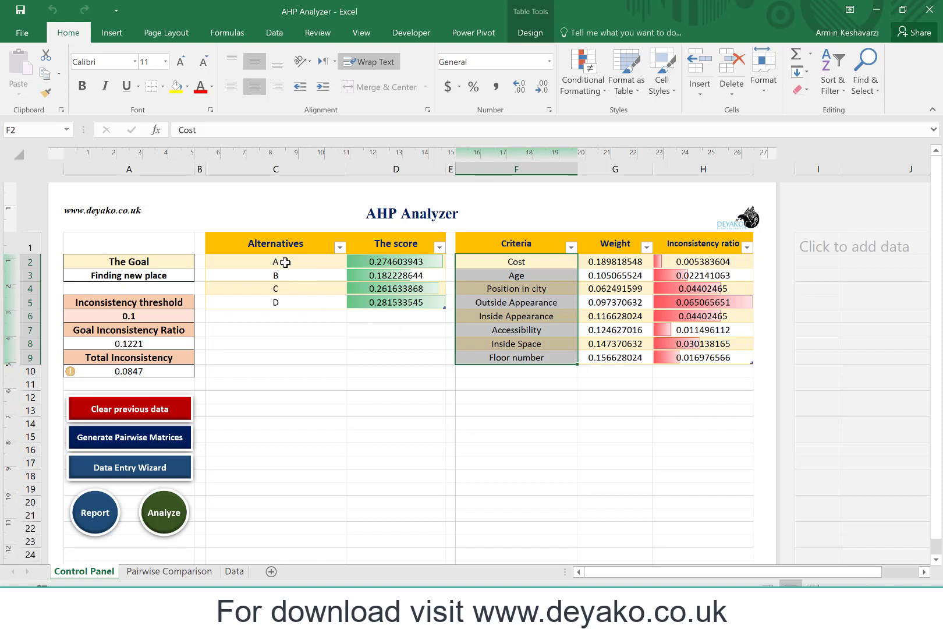
drag(285, 265, 280, 302)
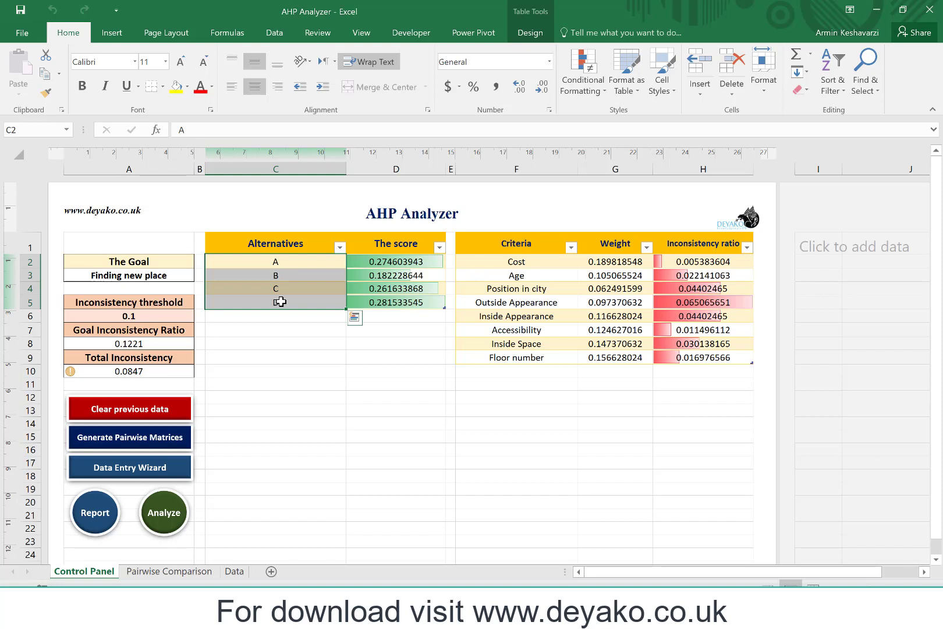
click(520, 263)
drag(520, 346, 519, 353)
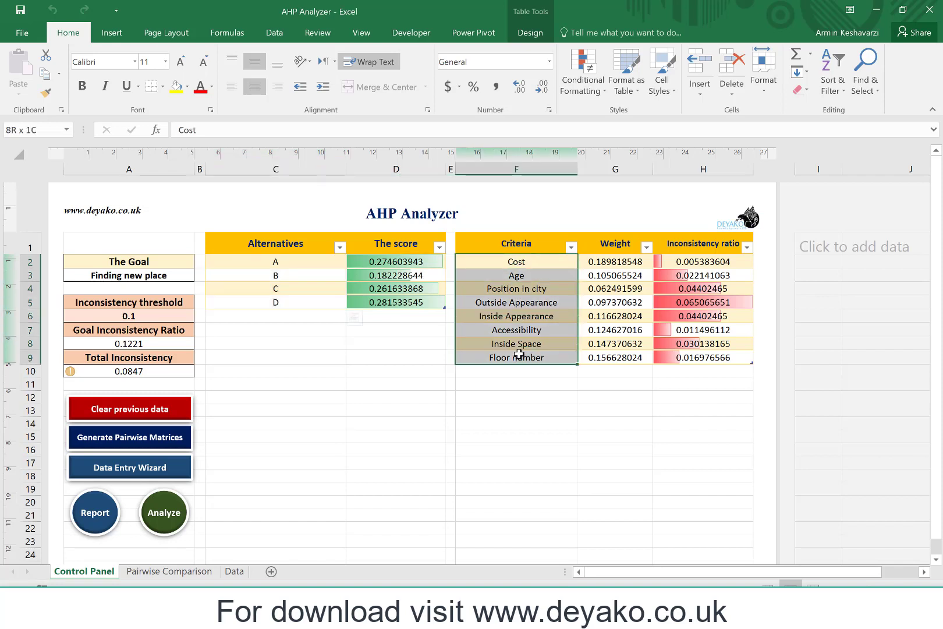
click(290, 261)
drag(286, 296, 284, 300)
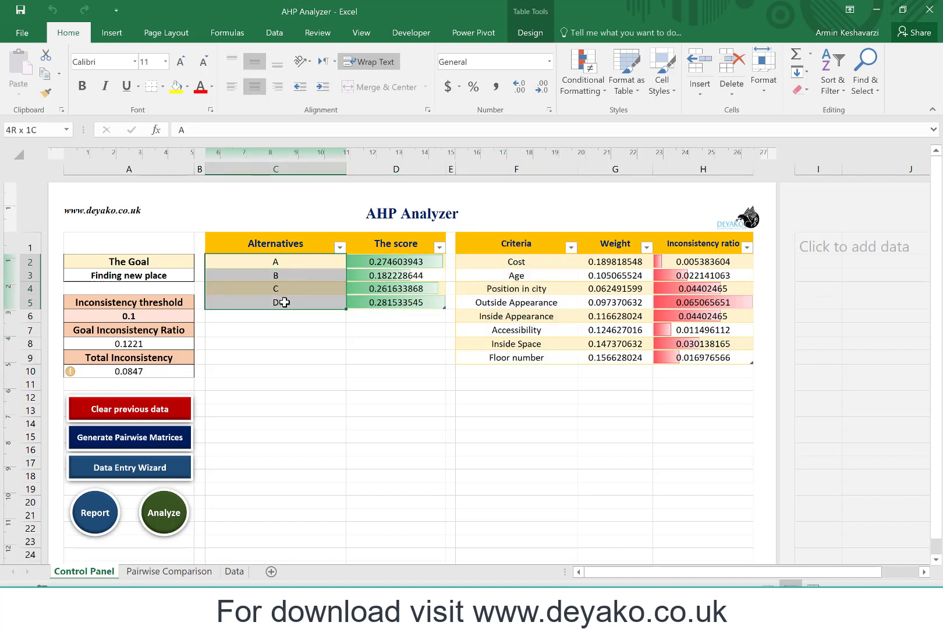
click(520, 263)
drag(522, 266, 528, 355)
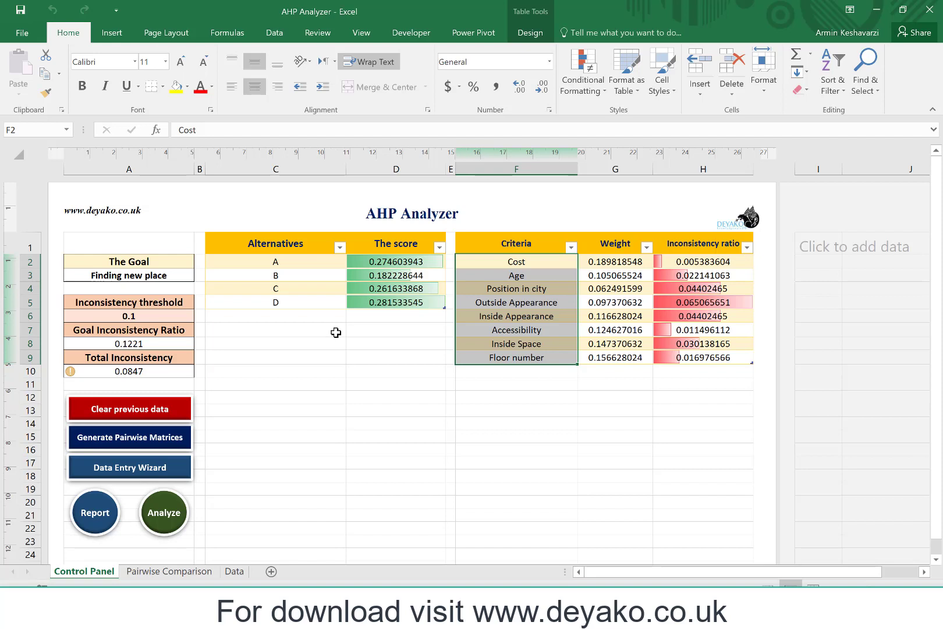
- Examine alternatives A and B as a pair, then check the score of A and alternative D
click(289, 260)
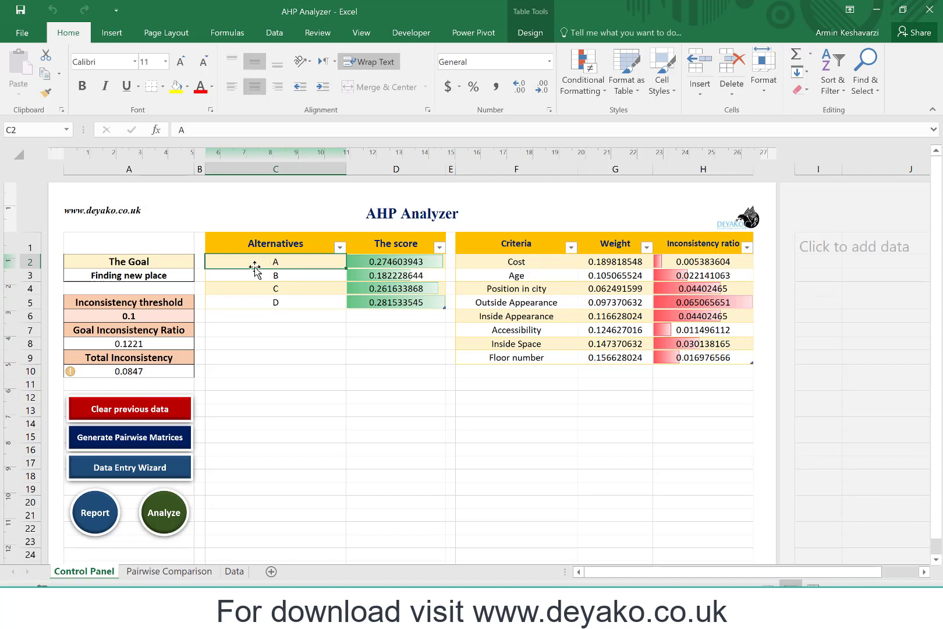
click(302, 281)
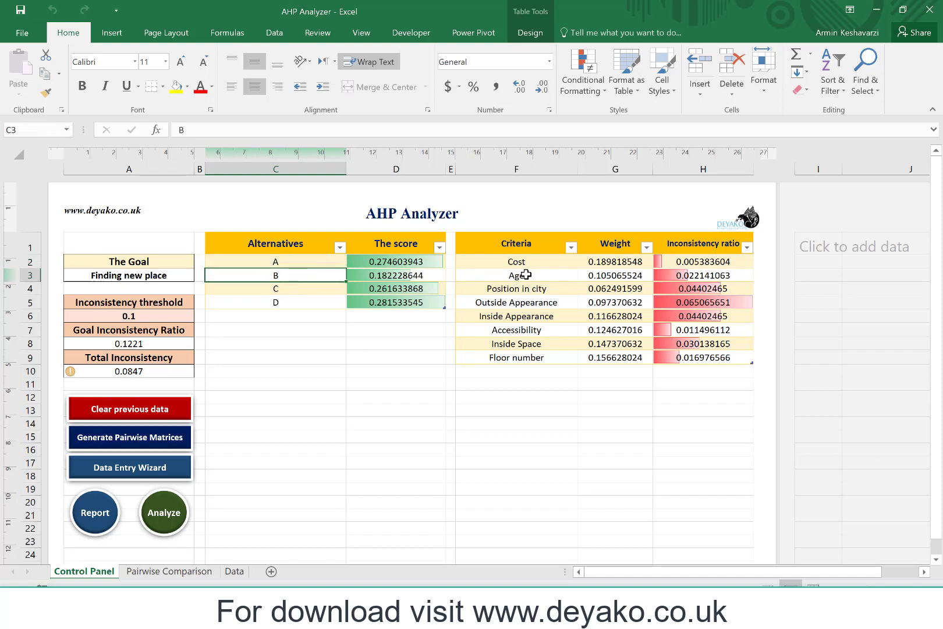
click(281, 259)
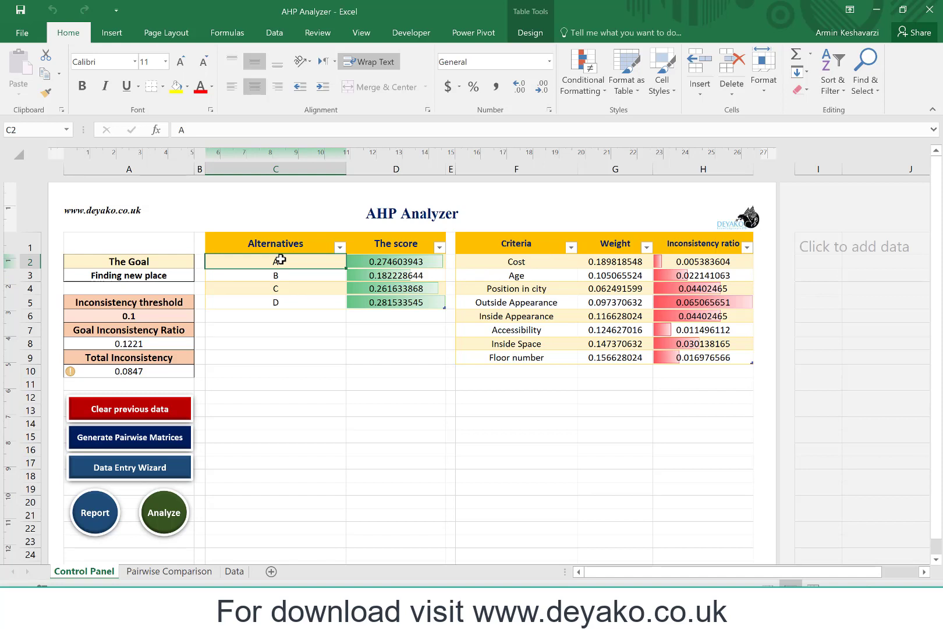
click(273, 275)
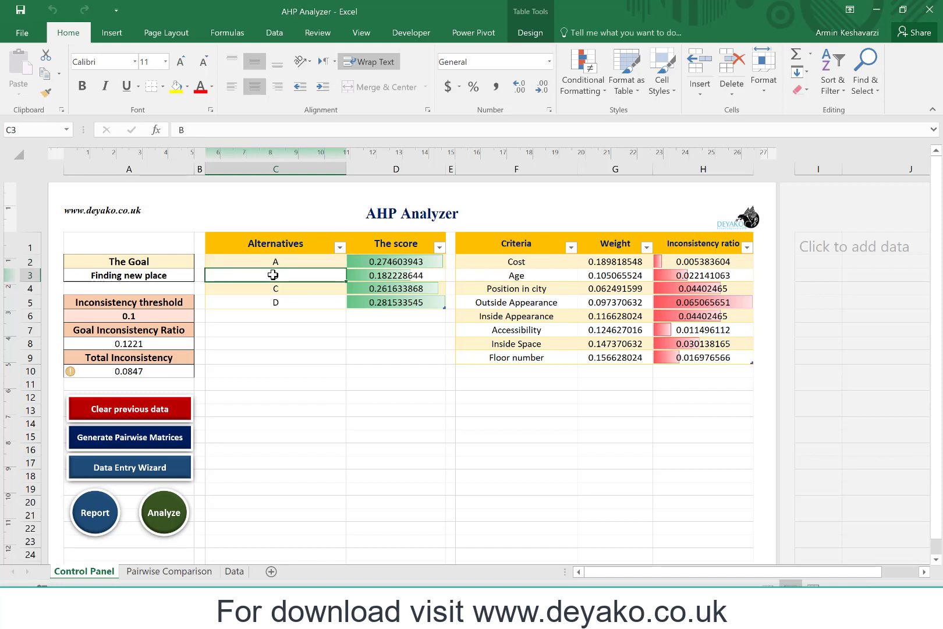
click(299, 259)
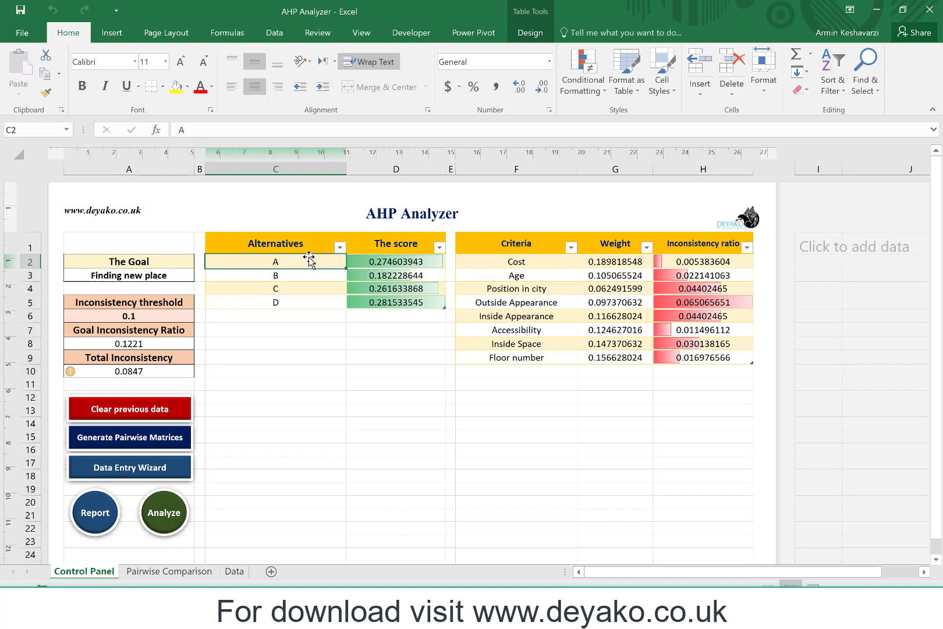
click(275, 274)
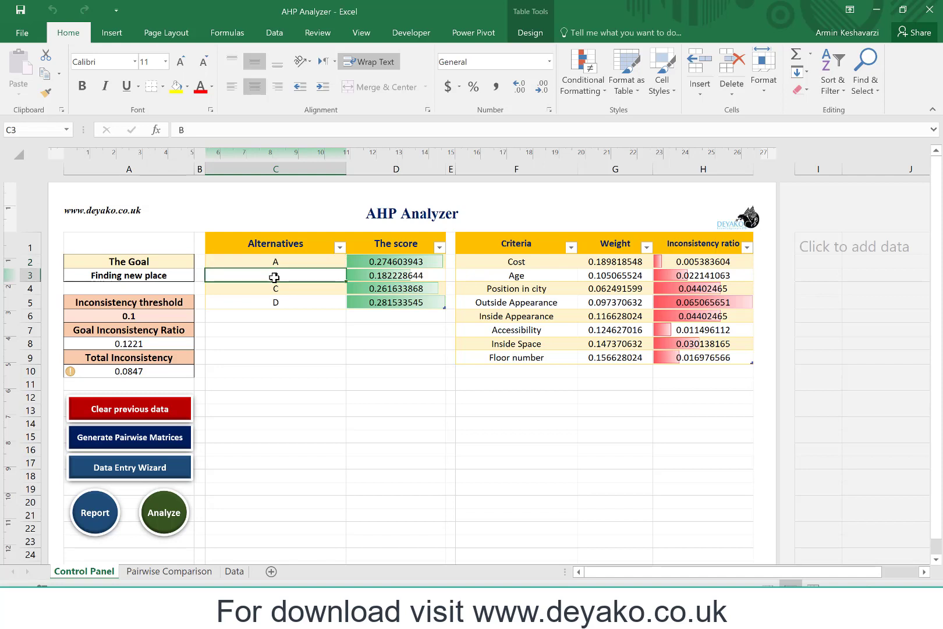
click(322, 261)
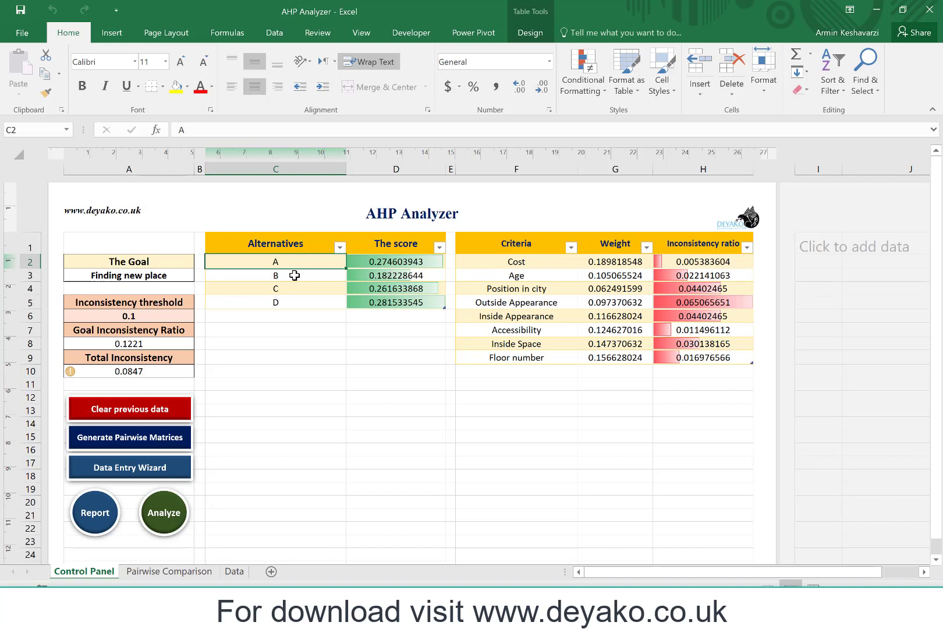
click(401, 261)
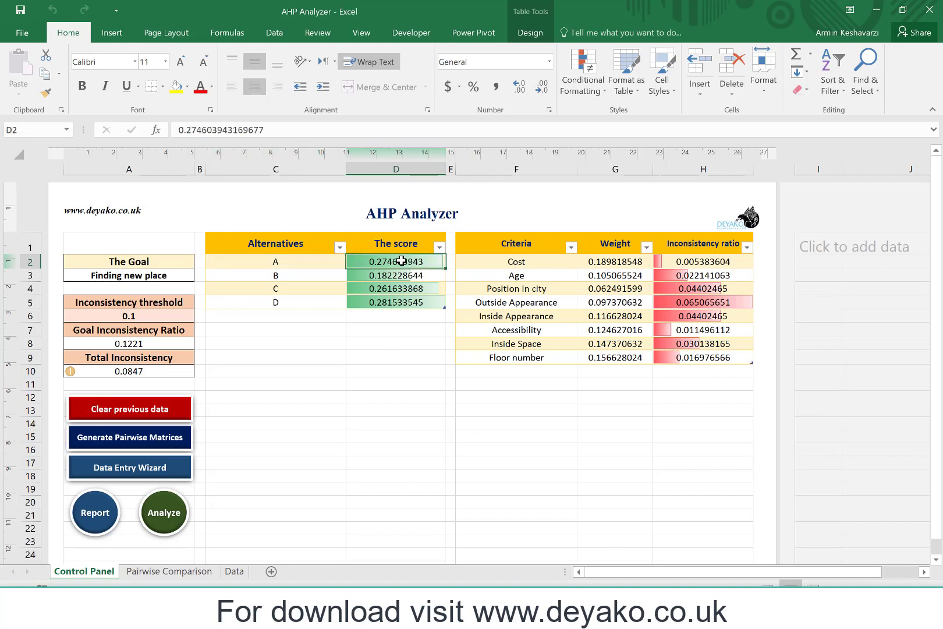
click(315, 302)
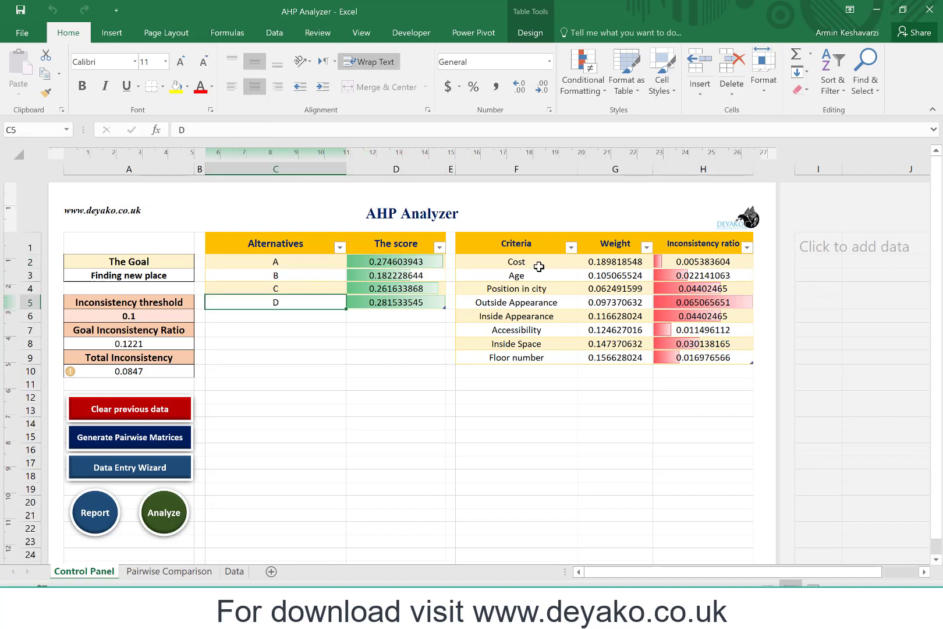
- Review the criteria list, the pair Cost and Age, and the alternatives that are compared under each criterion
drag(539, 267, 539, 361)
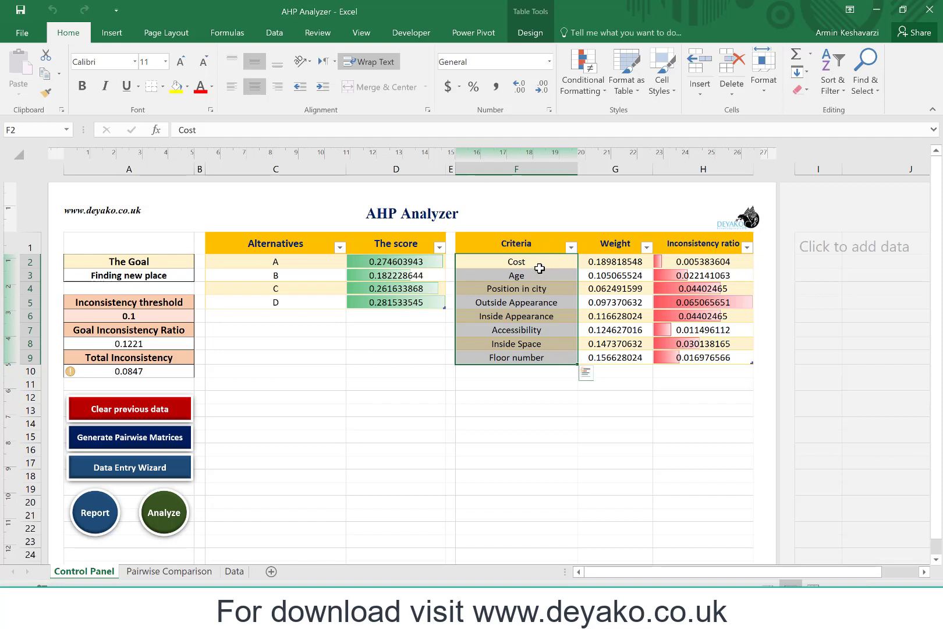
click(539, 268)
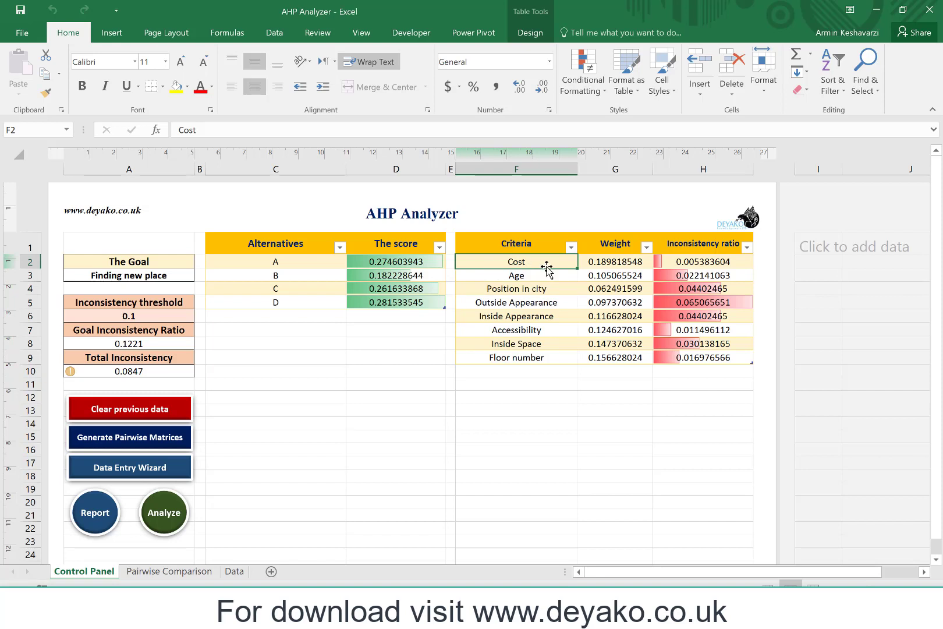
click(525, 274)
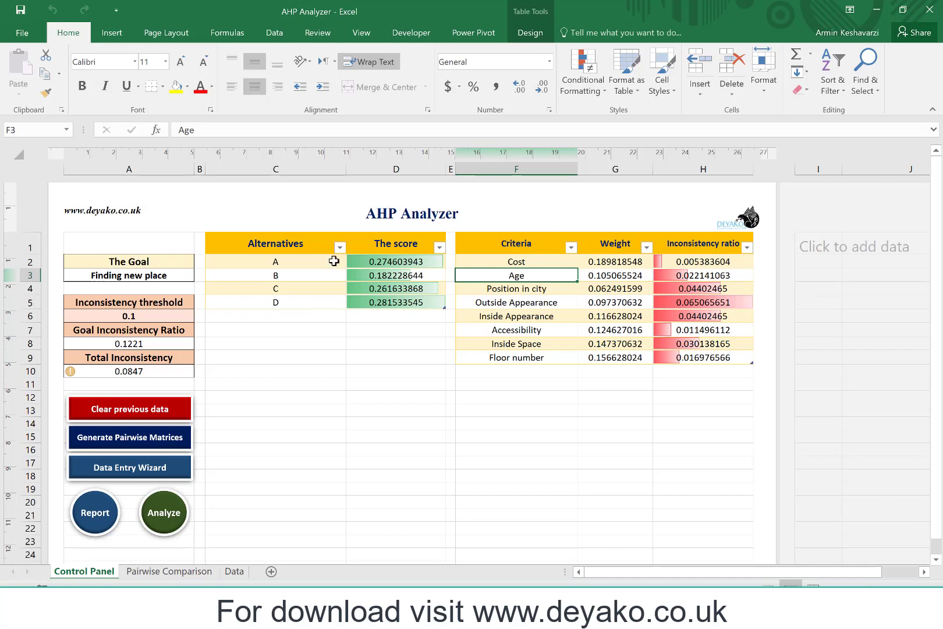
click(293, 265)
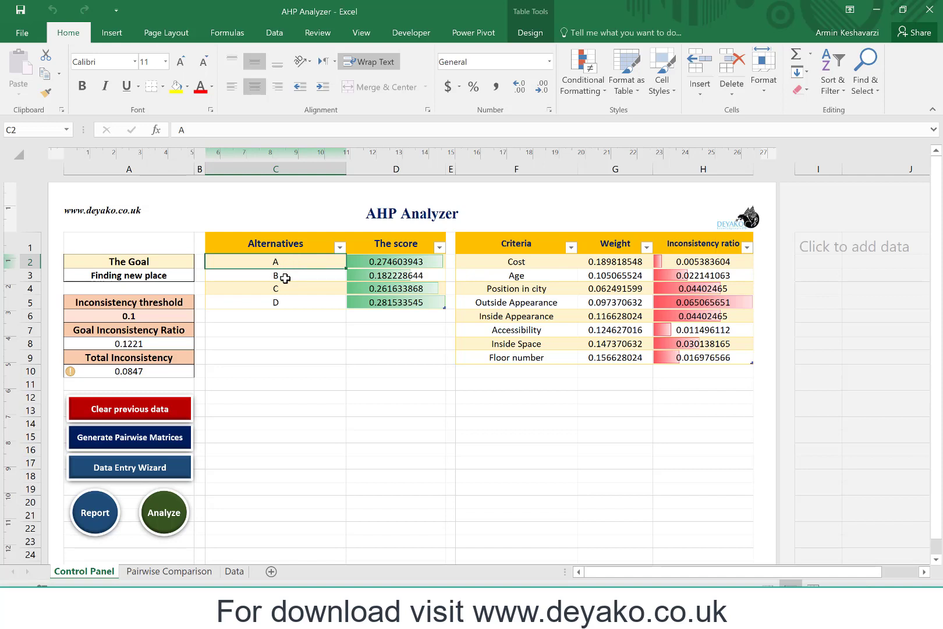
click(286, 278)
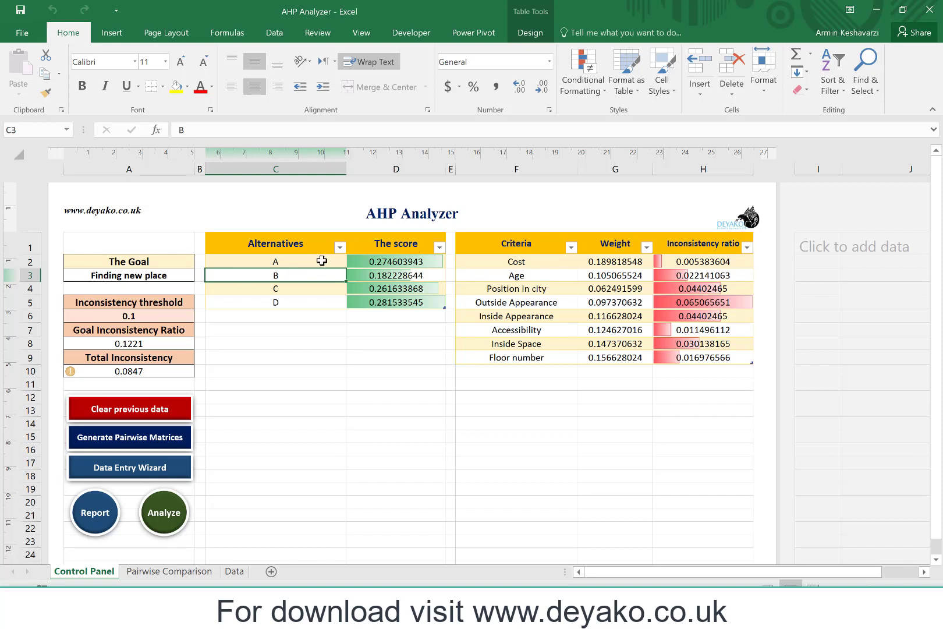
click(302, 262)
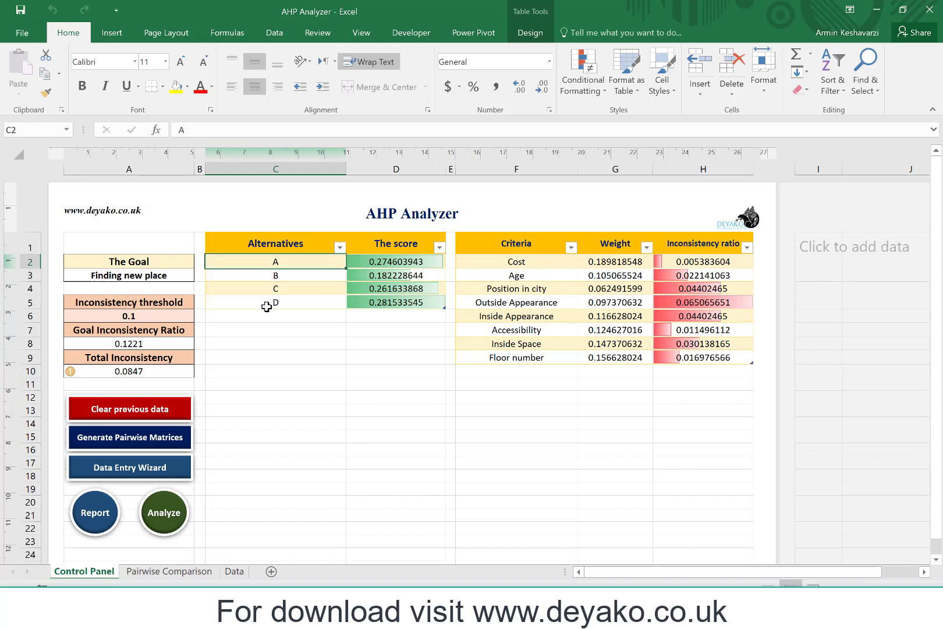
click(297, 272)
click(315, 262)
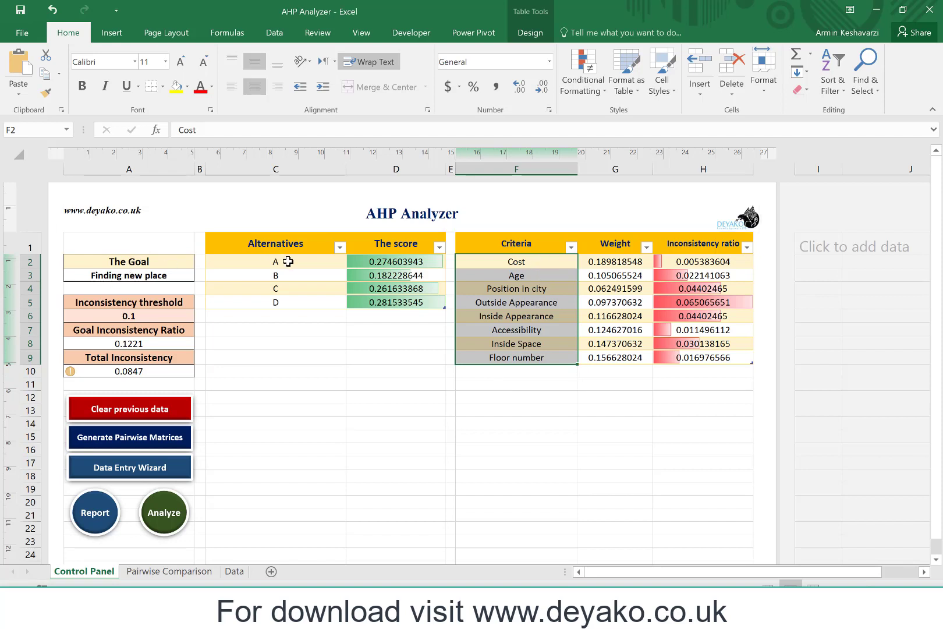
drag(276, 261, 282, 298)
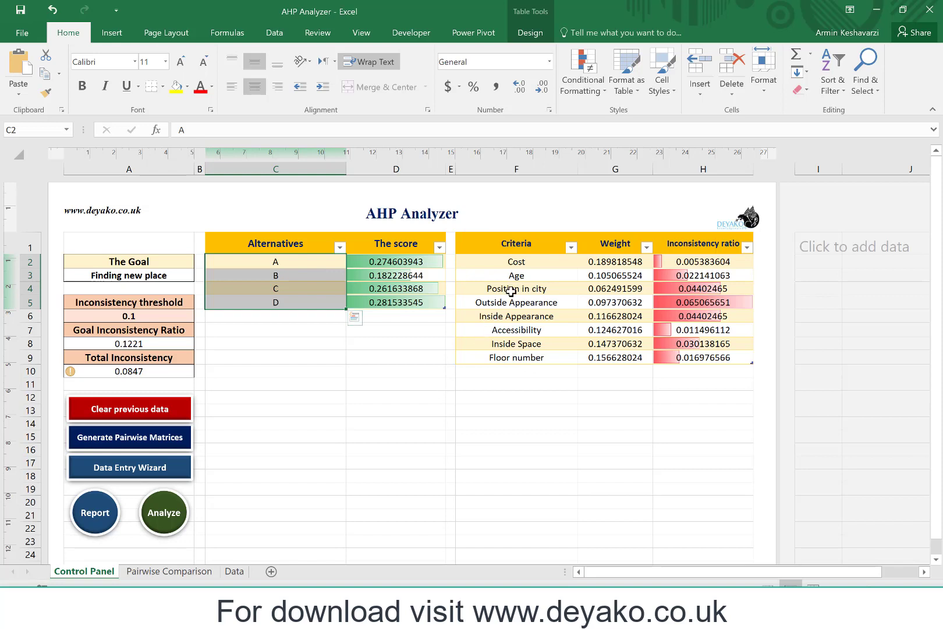
drag(529, 261, 531, 351)
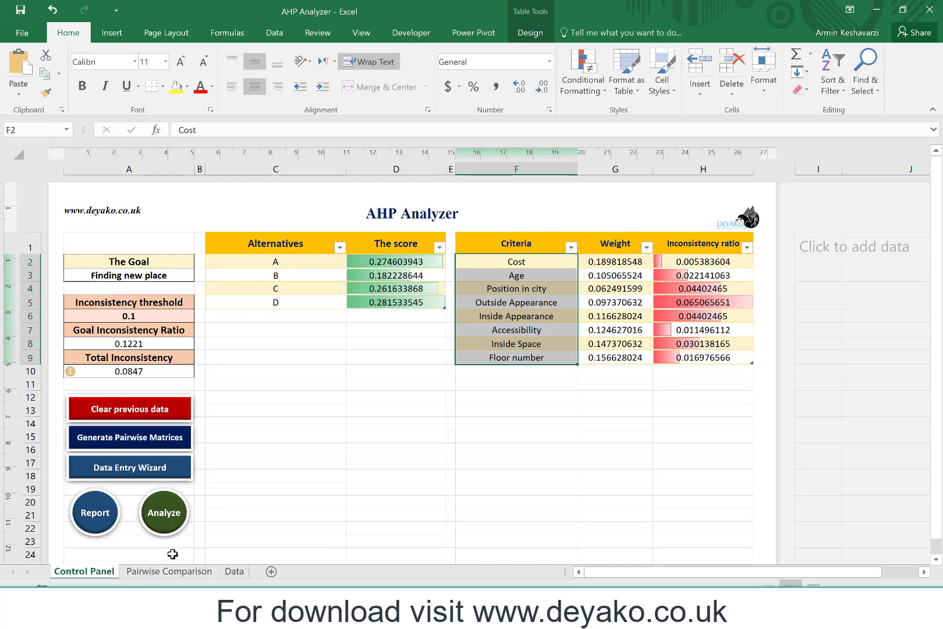
- Open the Pairwise Comparison sheet and examine the criteria matrix, including its Cost row and Age column
click(184, 573)
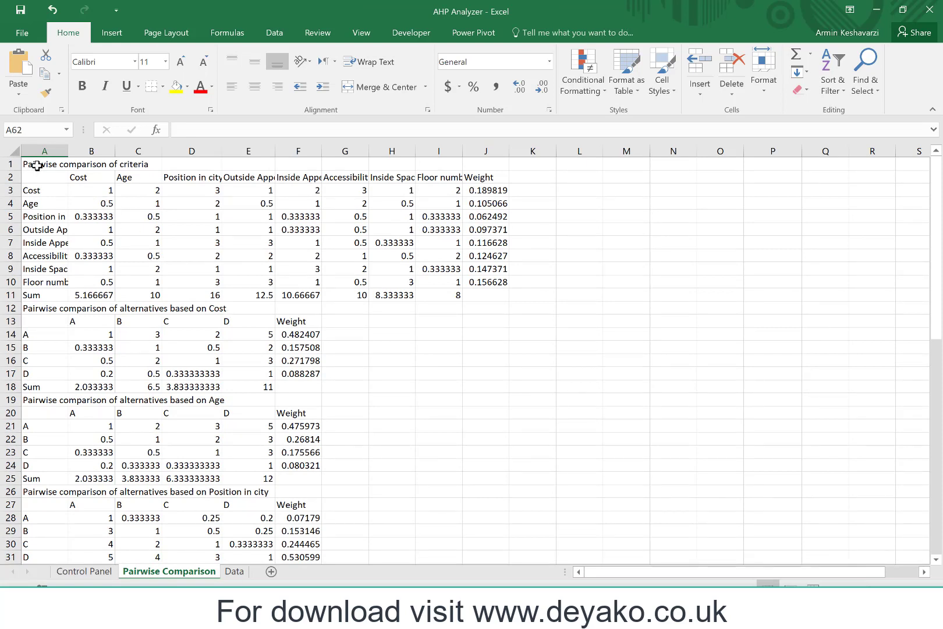
drag(36, 165, 461, 280)
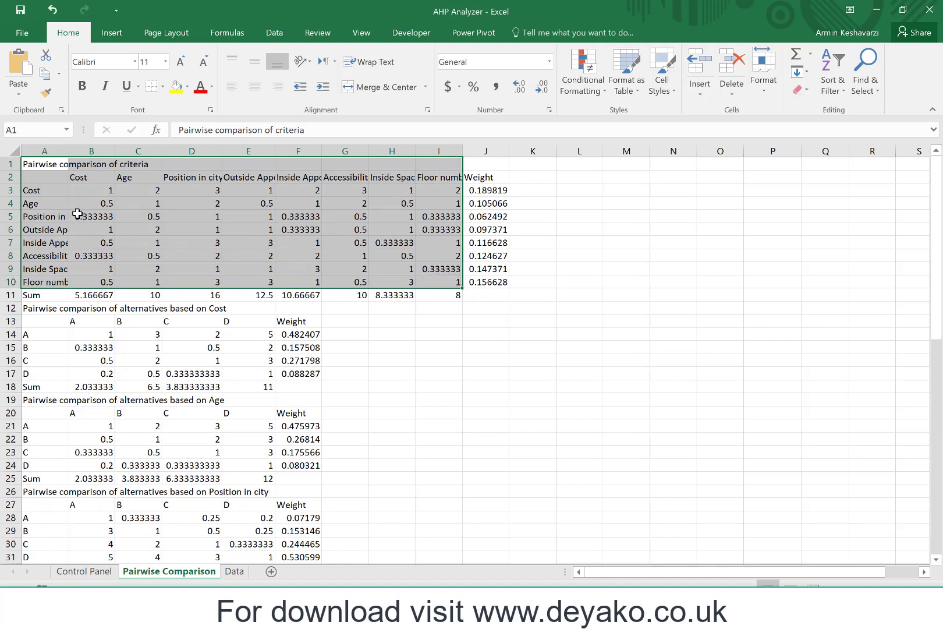
click(42, 190)
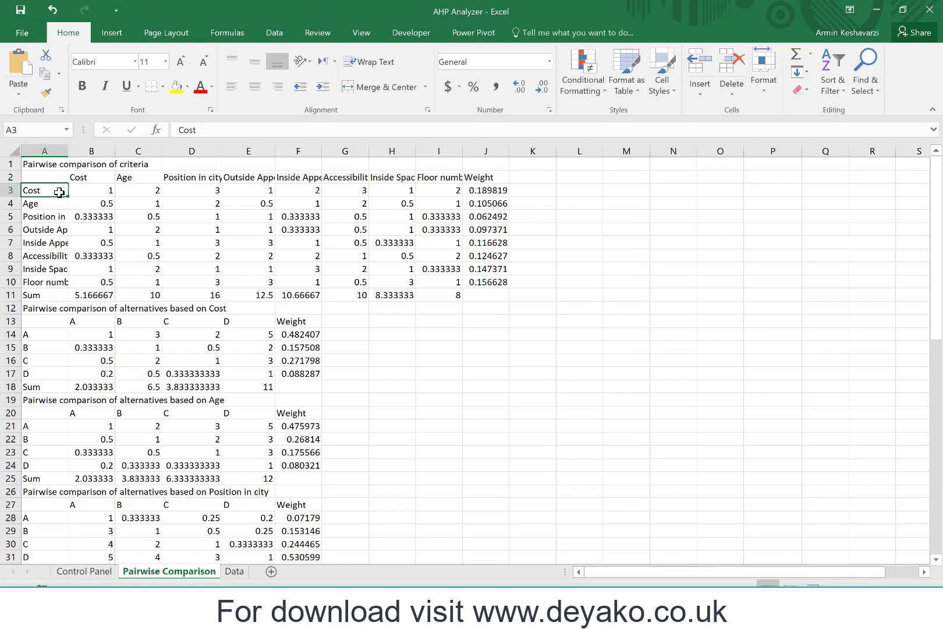
click(138, 181)
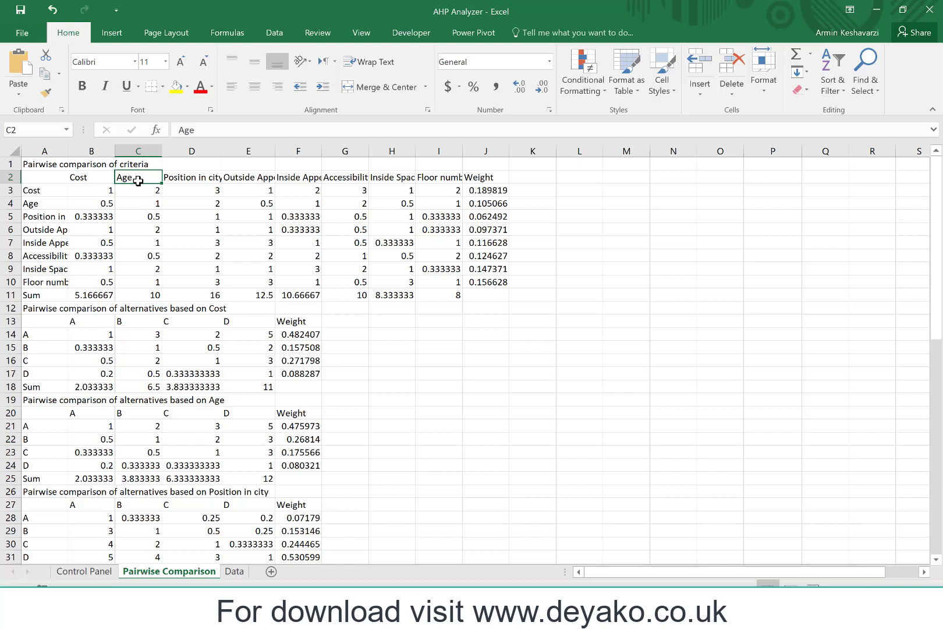
- Try 9 and 1 as the comparison value of Cost against Age in cell C3 of the criteria matrix
click(141, 188)
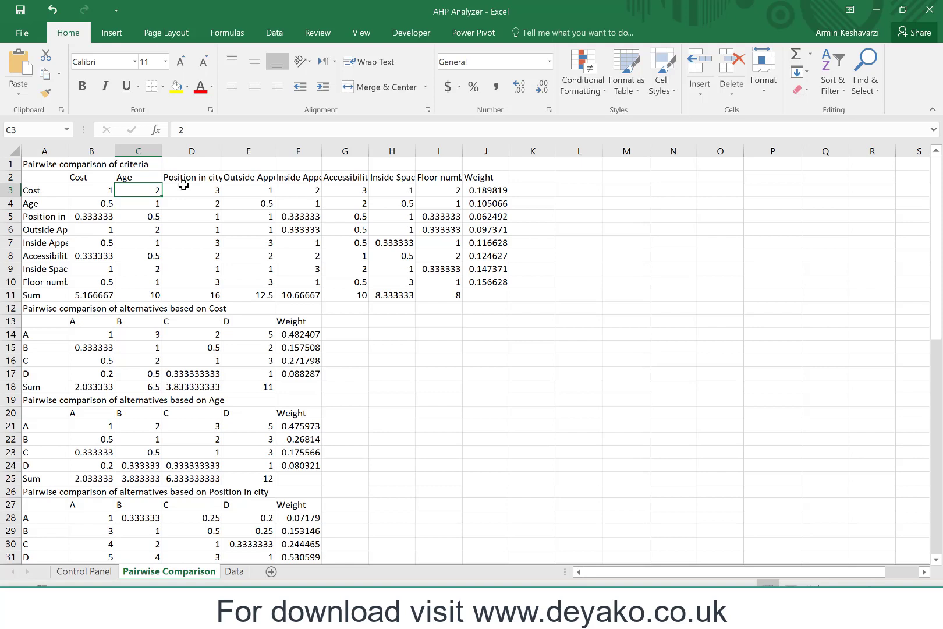
text(9)
click(153, 190)
text(1)
key(Return)
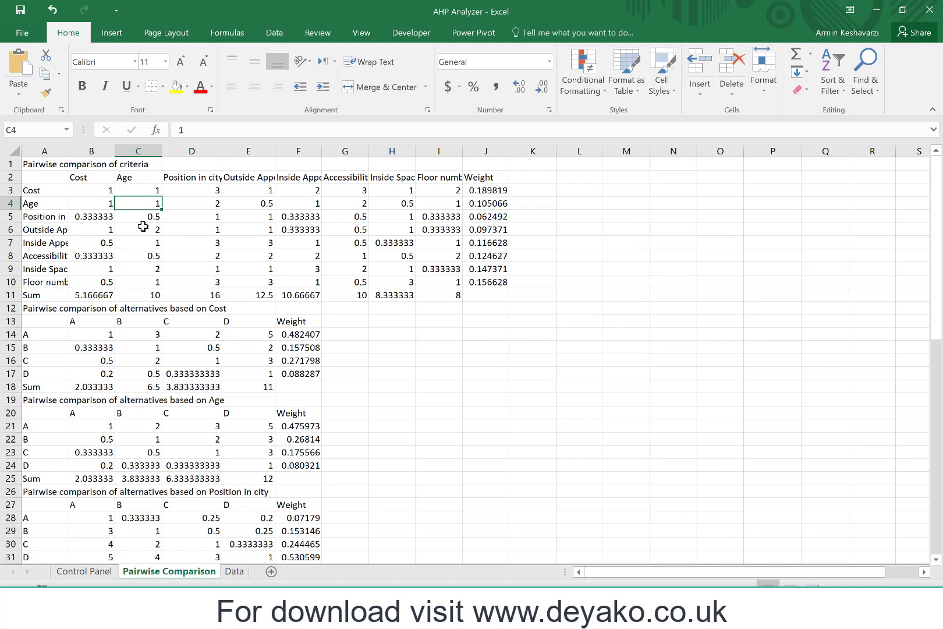
- Set the Cost against Age comparison in cell C3 to 2 and check its reciprocal formula in B4
click(148, 190)
text(2)
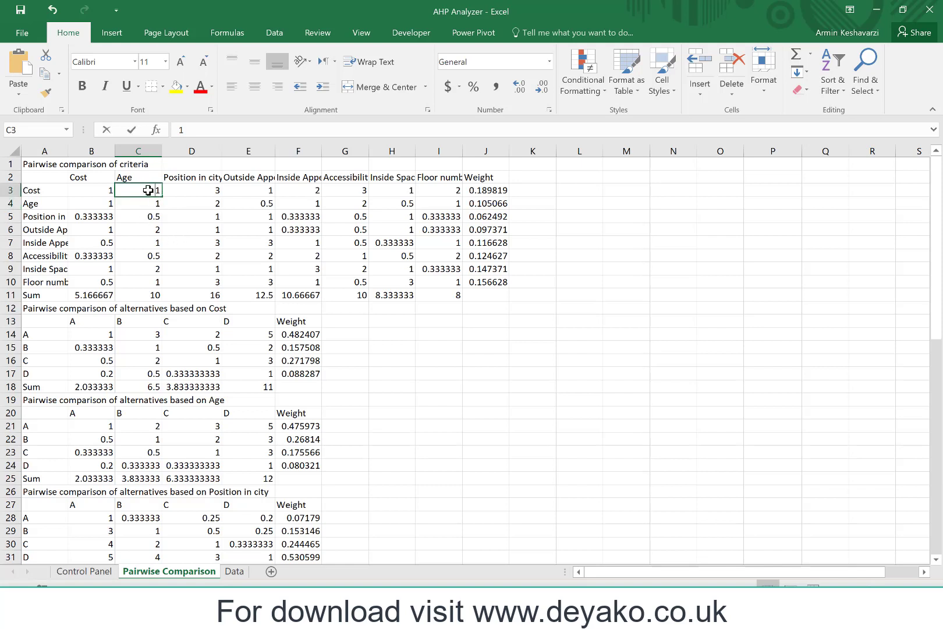
key(Return)
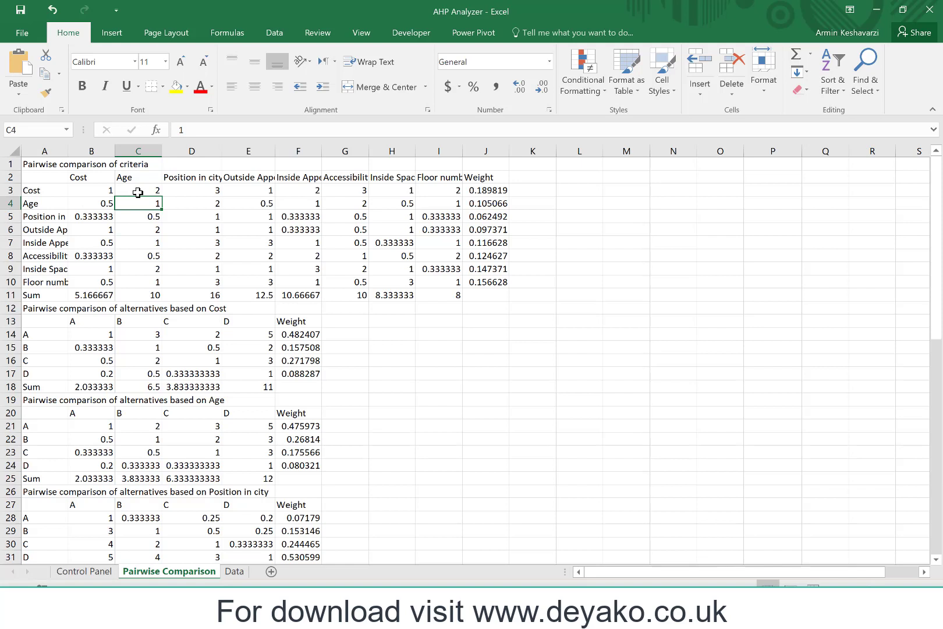
click(78, 206)
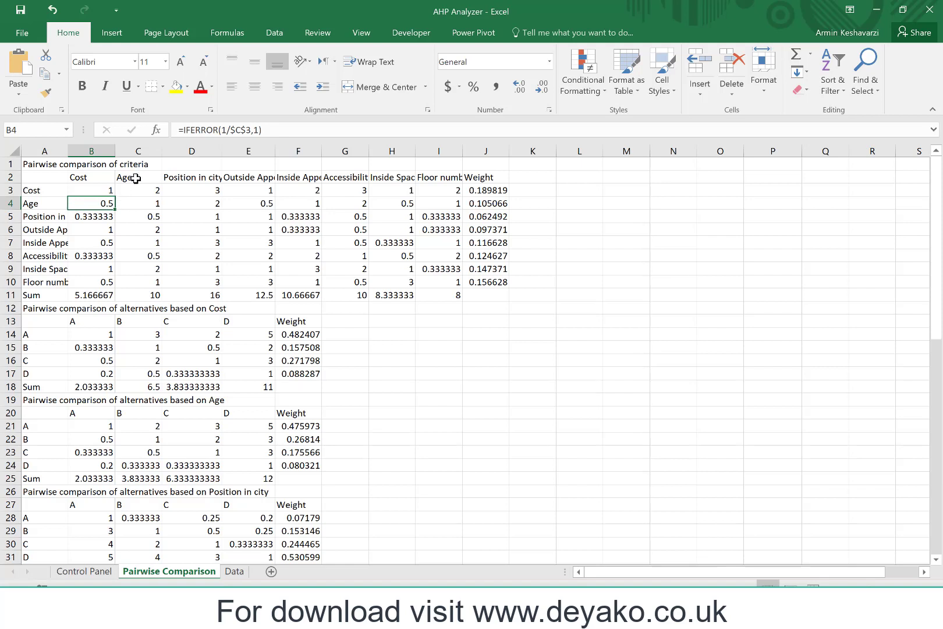
click(75, 177)
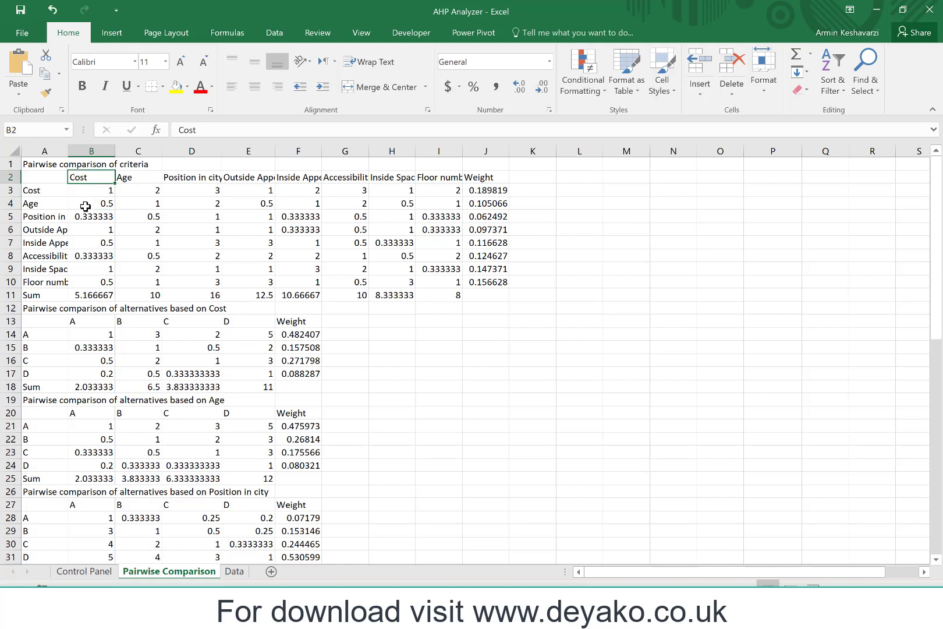
click(85, 205)
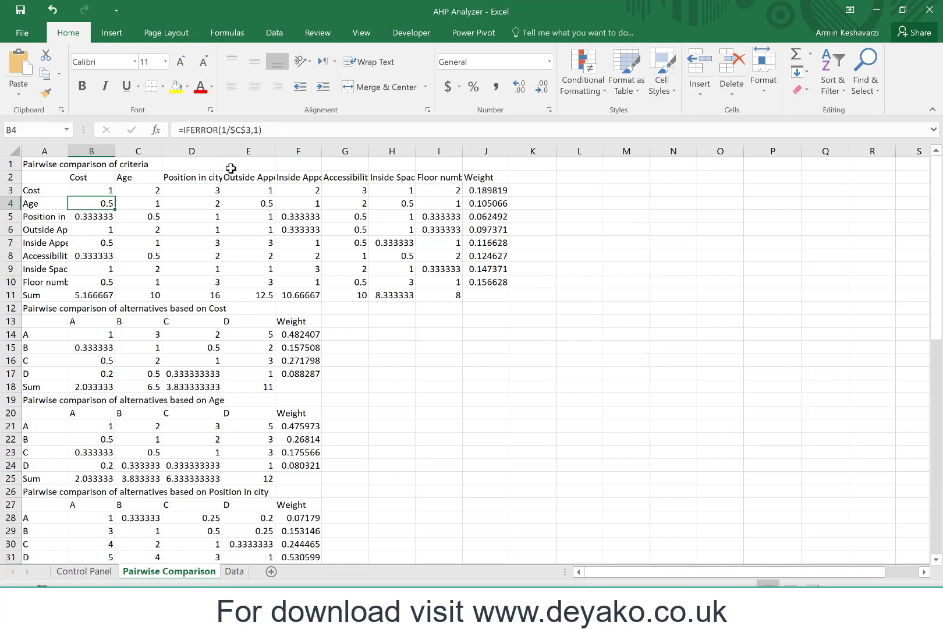
- Review the Cost row comparisons with Position in city, Outside Appearance, Inside Appearance and Accessibility in D3 to G3
click(186, 189)
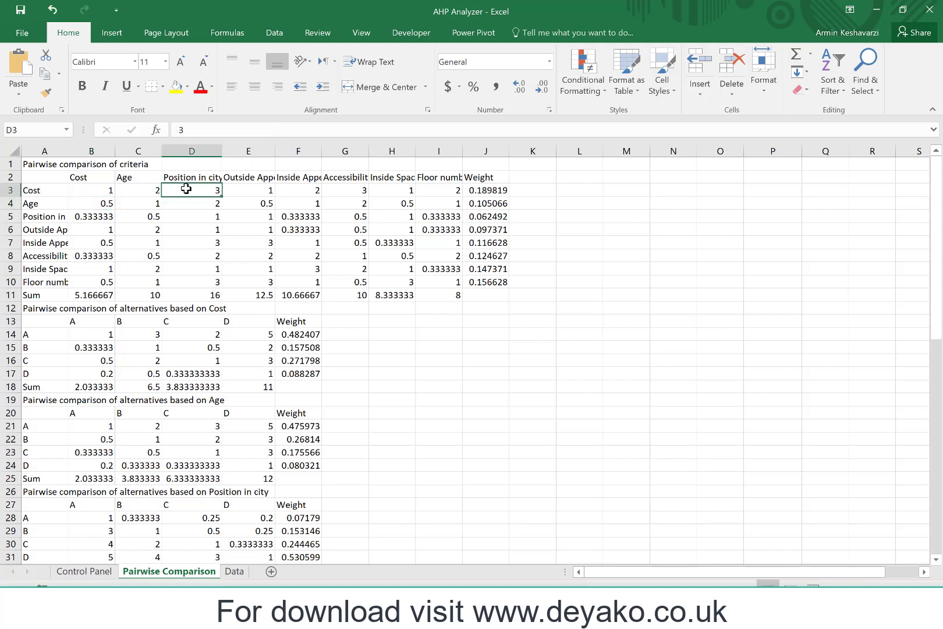
click(252, 189)
click(300, 189)
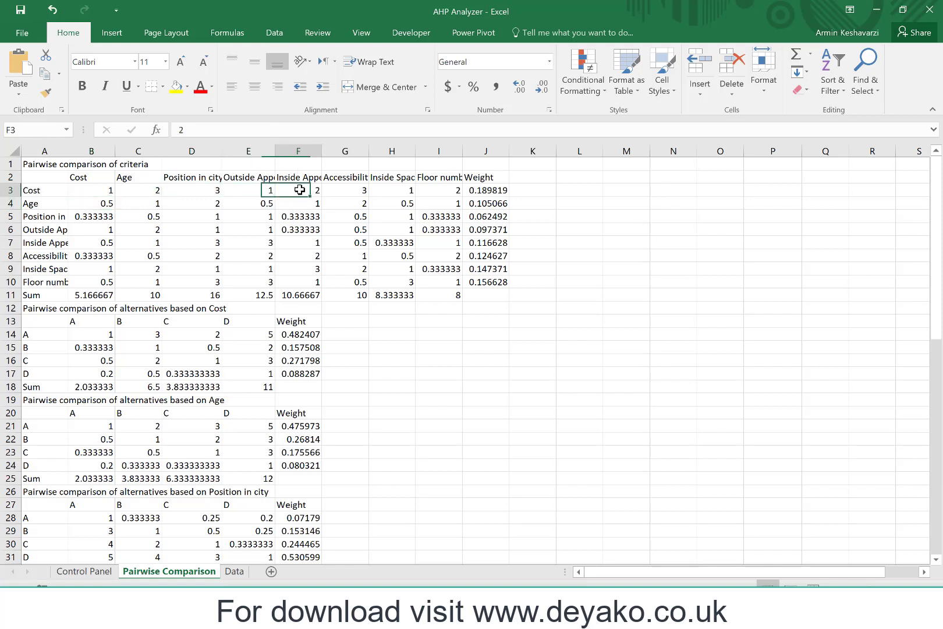
click(347, 190)
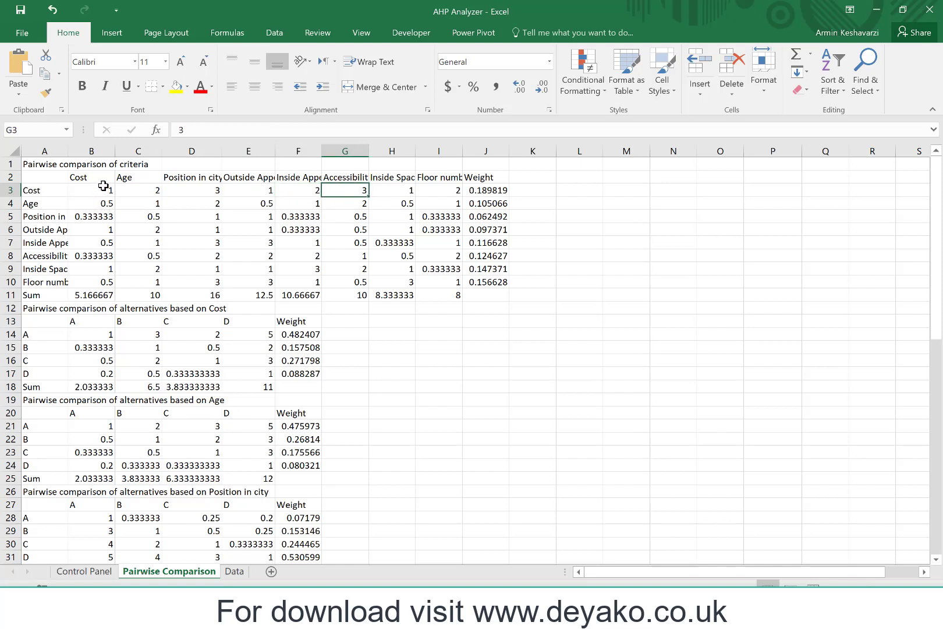
- Examine how Cost is compared with itself and alternative A with itself in the Cost-based matrix
click(51, 187)
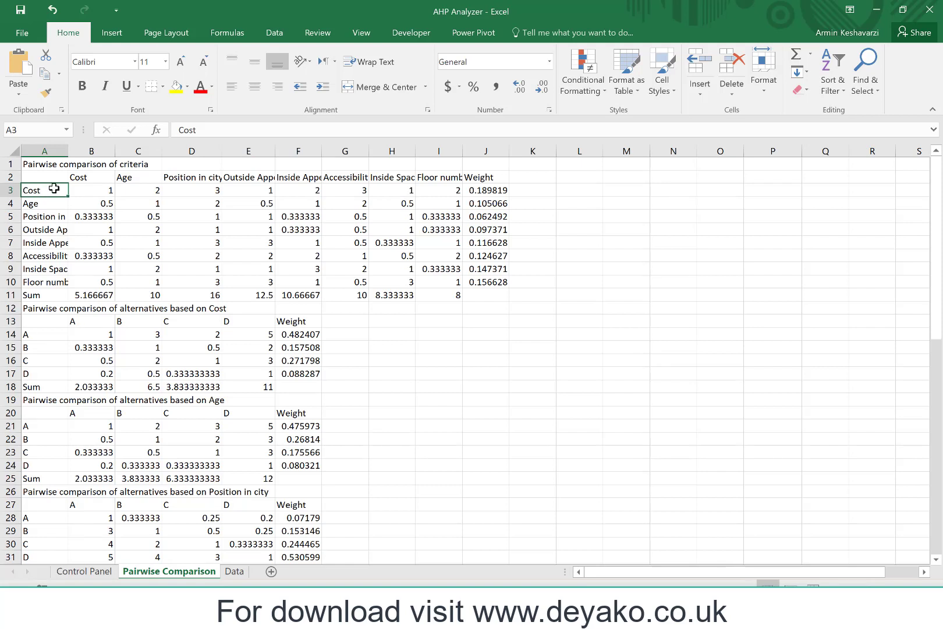
click(85, 176)
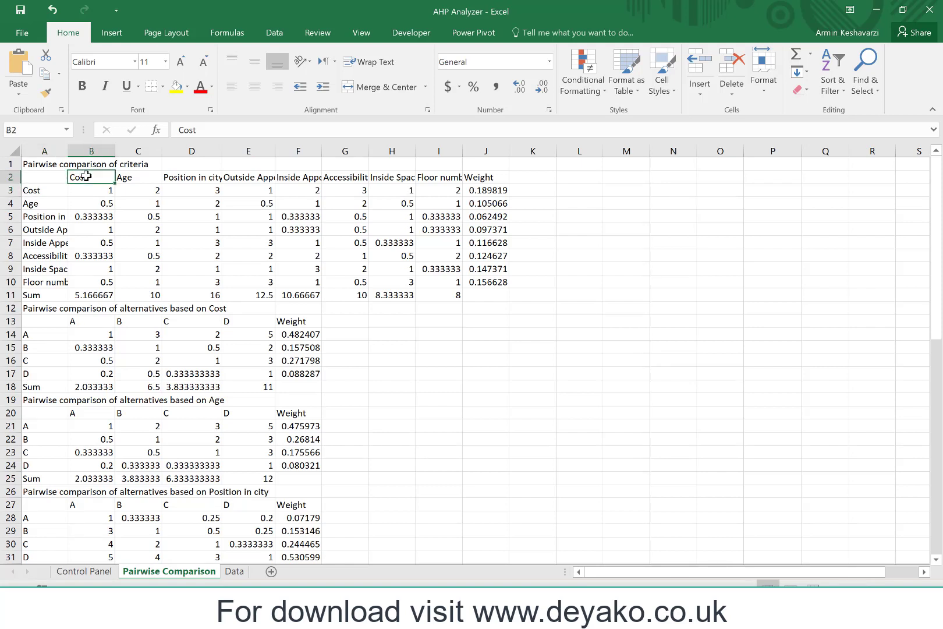
click(32, 334)
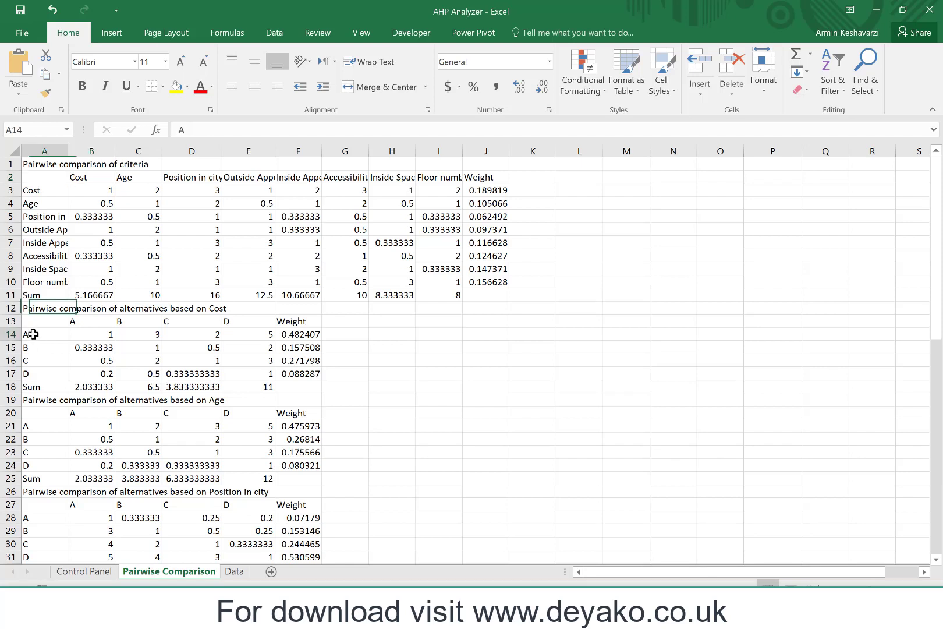
click(94, 317)
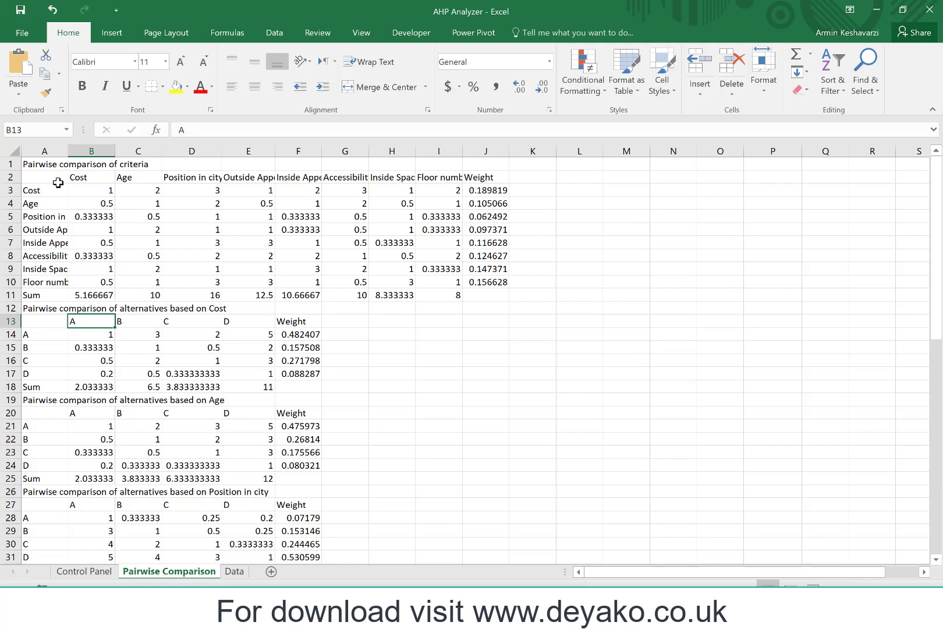
- Go through the diagonal of the criteria matrix from B3 to I10, where each criterion meets itself
click(88, 191)
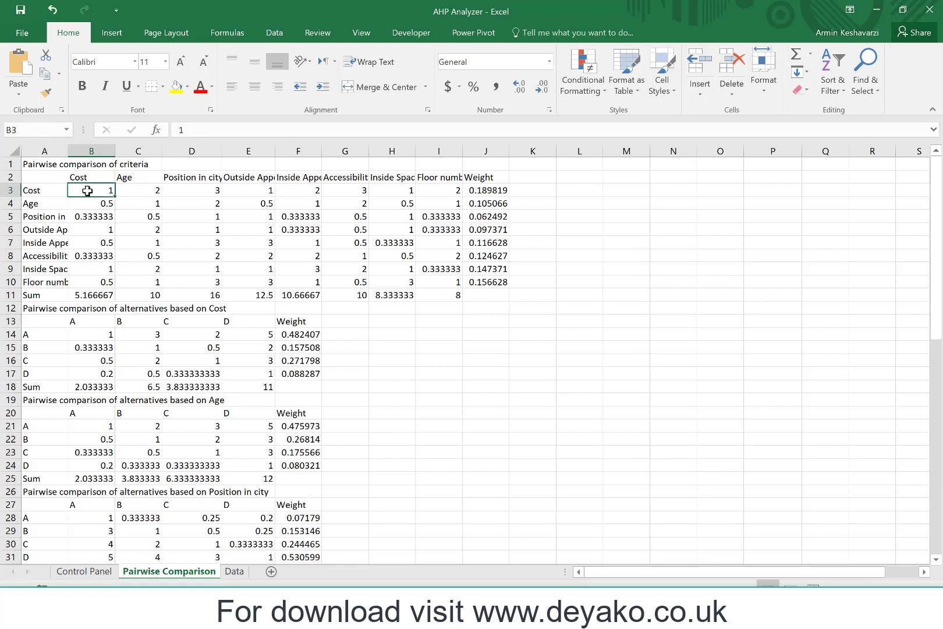
click(133, 205)
click(176, 216)
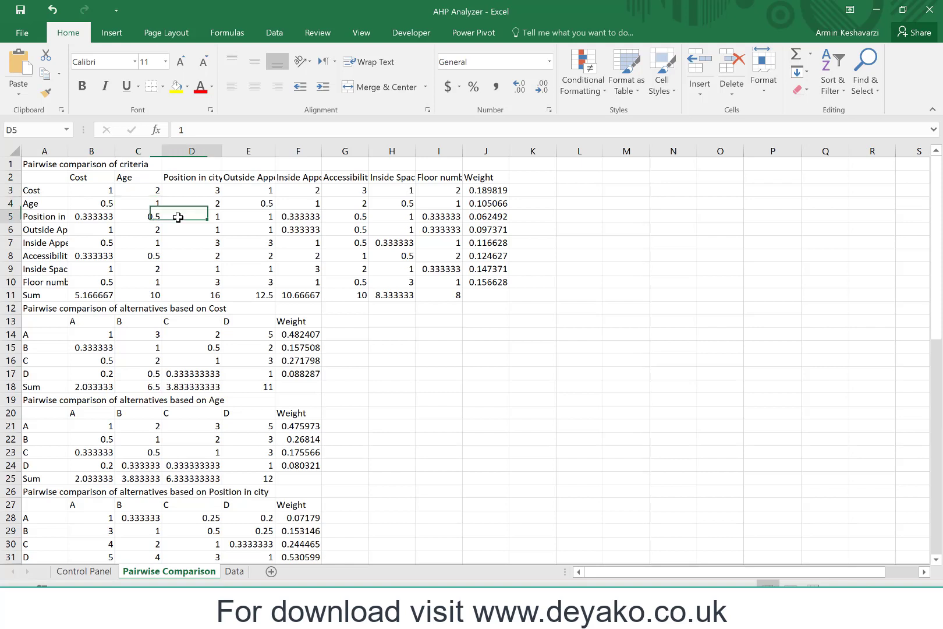
click(255, 232)
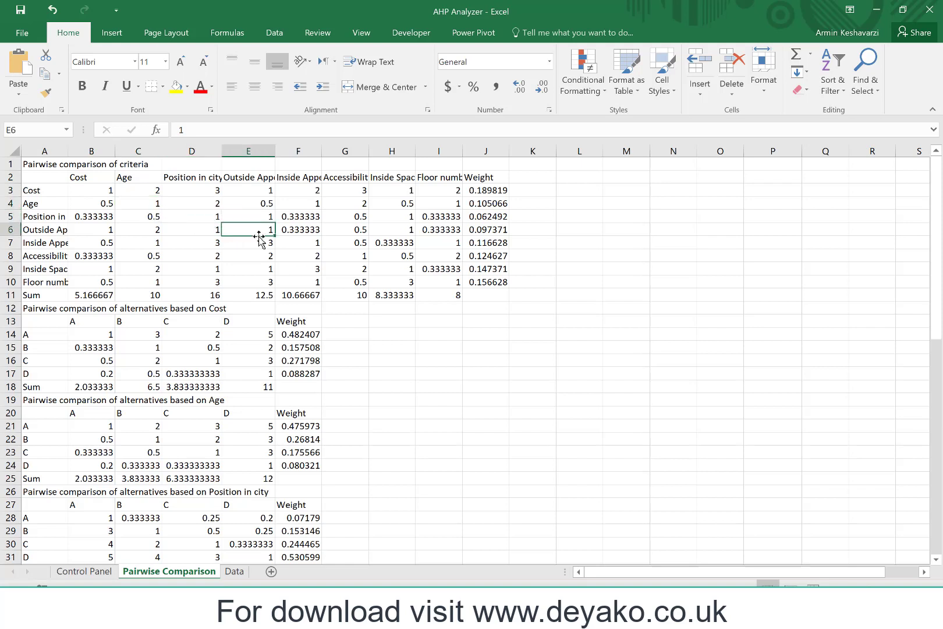
click(299, 242)
click(346, 259)
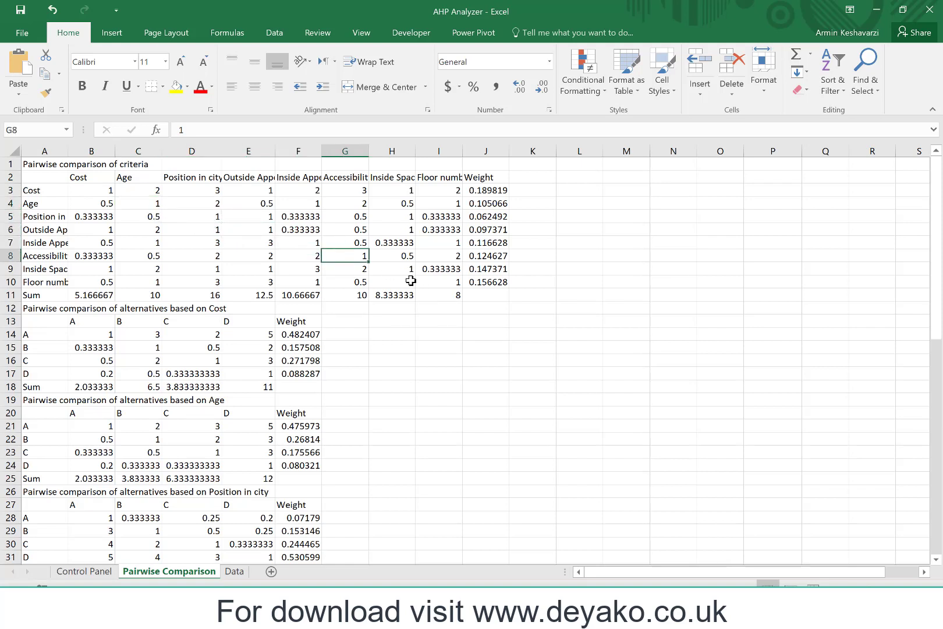
click(405, 273)
click(444, 286)
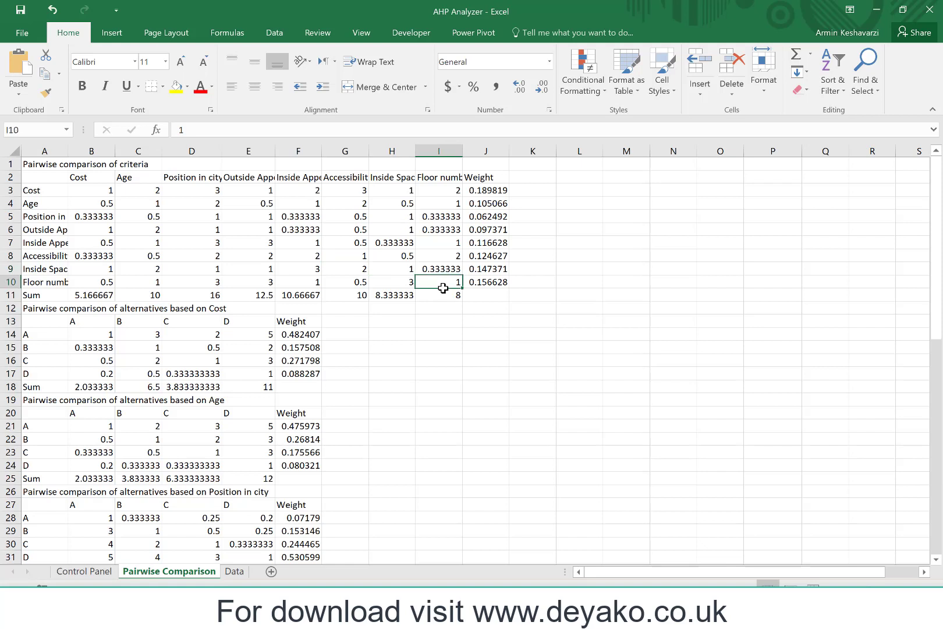
- Widen columns I and A of the comparison sheet to fit the full criteria names
double_click(463, 151)
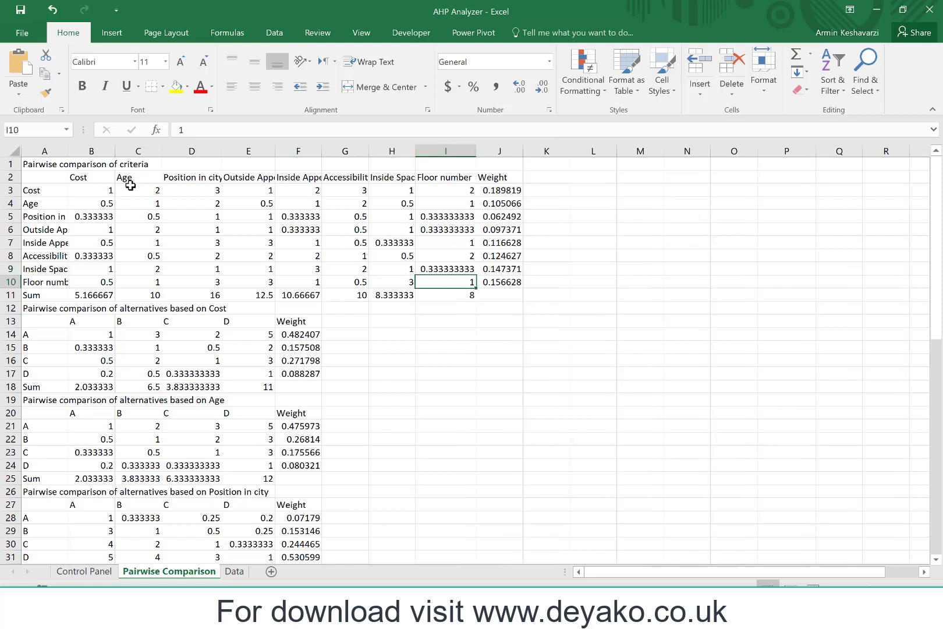
drag(70, 151, 148, 158)
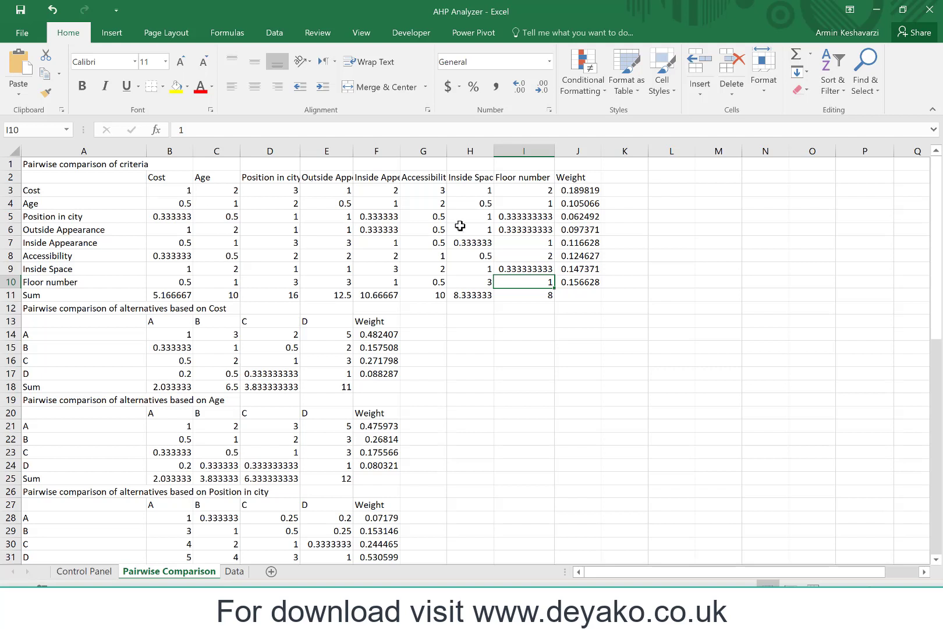
- Examine the Cost against Position in city value in D3 and its reciprocal formula in B5, also looking at C3
click(284, 186)
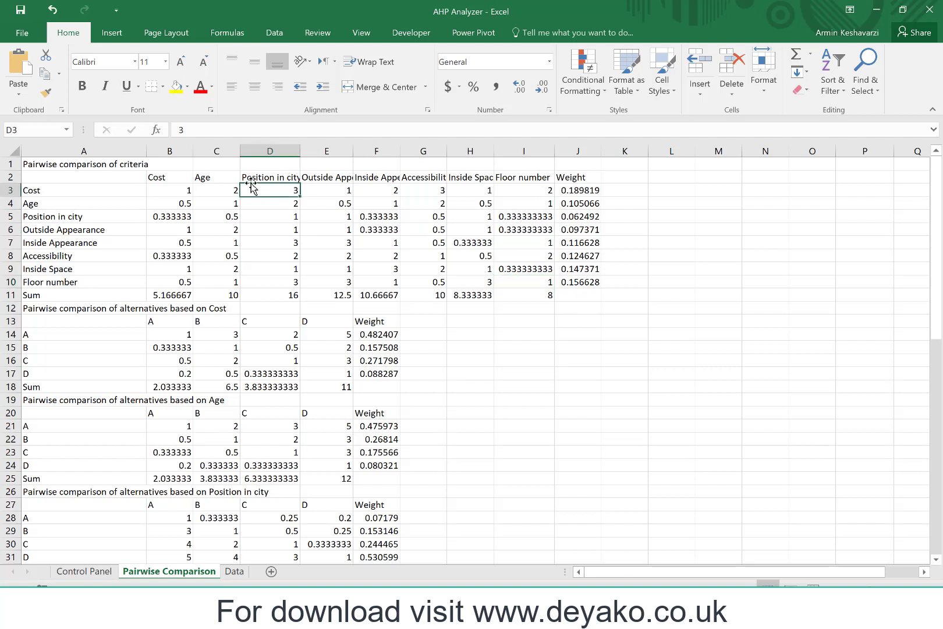
click(216, 185)
click(176, 216)
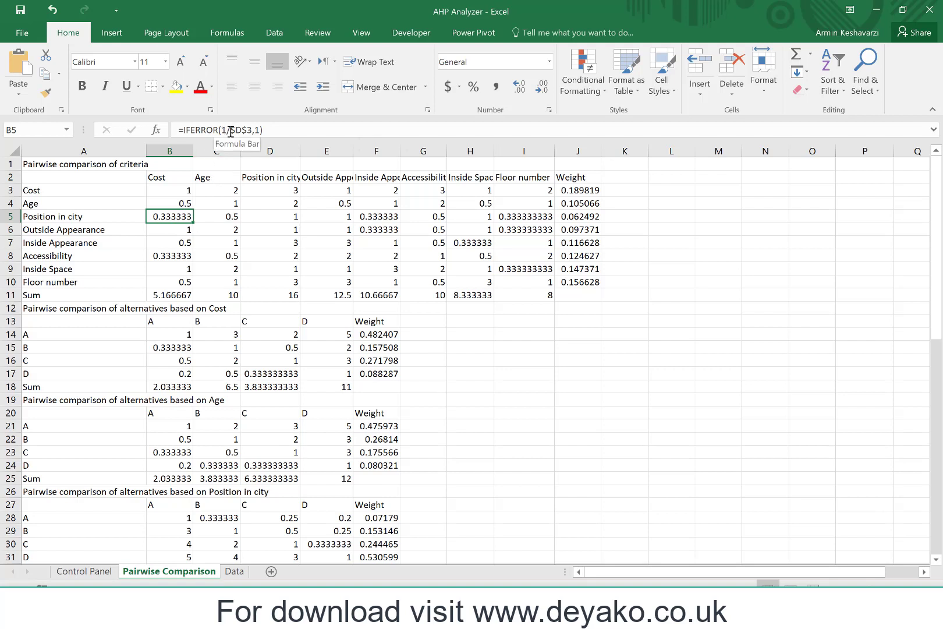
click(218, 190)
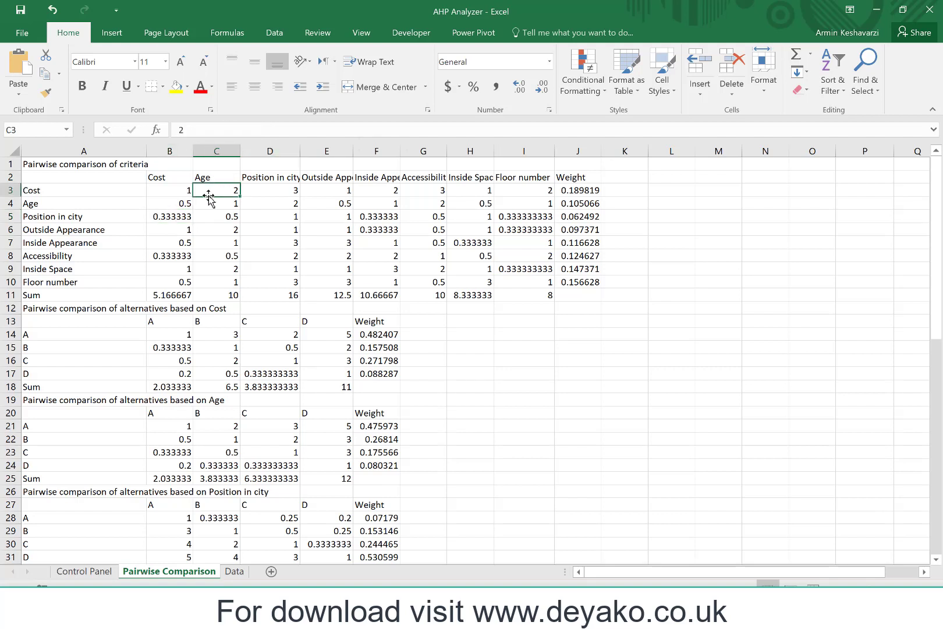
click(170, 217)
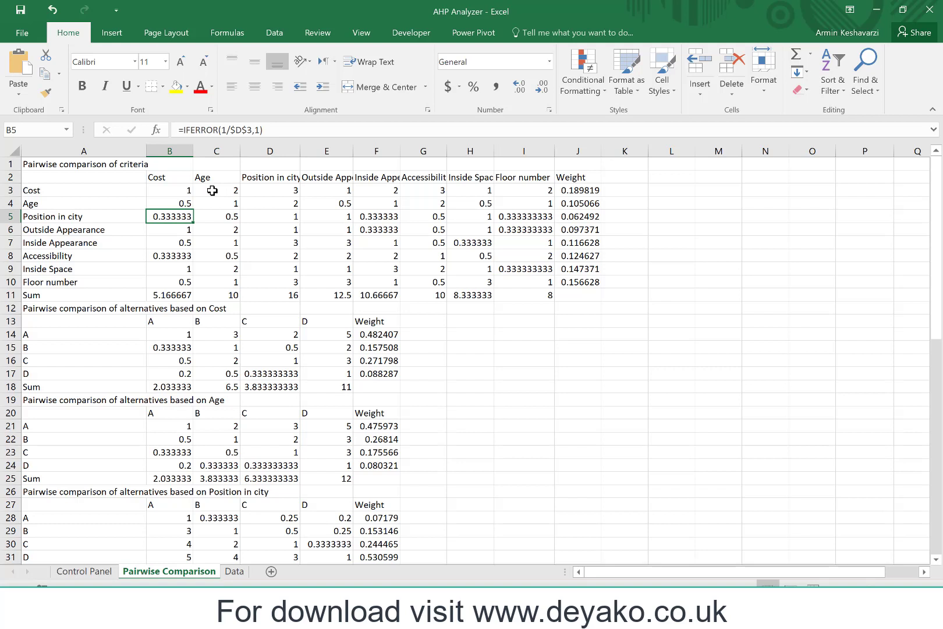
click(212, 190)
click(171, 217)
- Set the Cost against Position in city comparison in D3 to 5 and check its reciprocal in B5
click(261, 185)
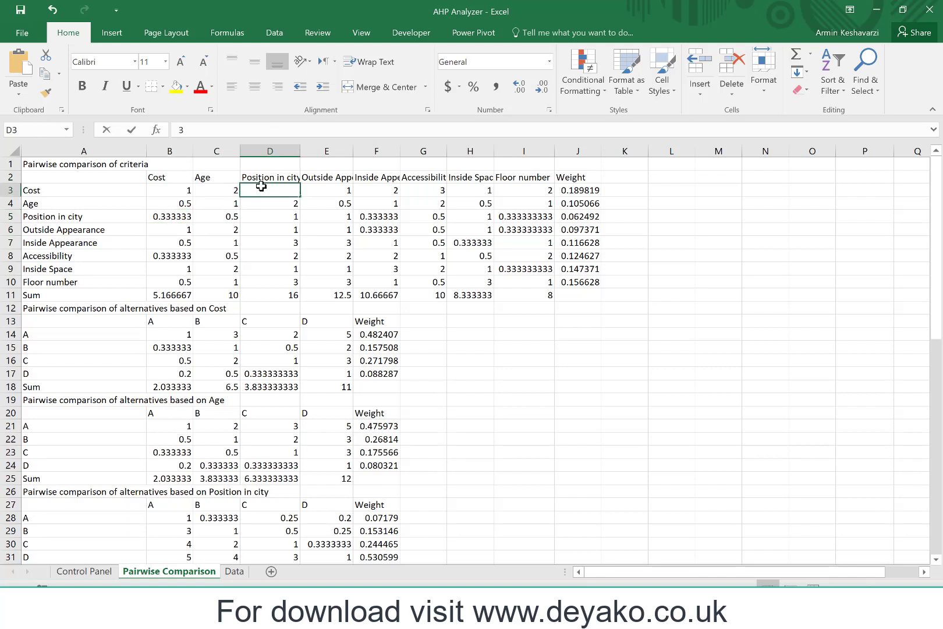
text(5)
key(Return)
click(178, 217)
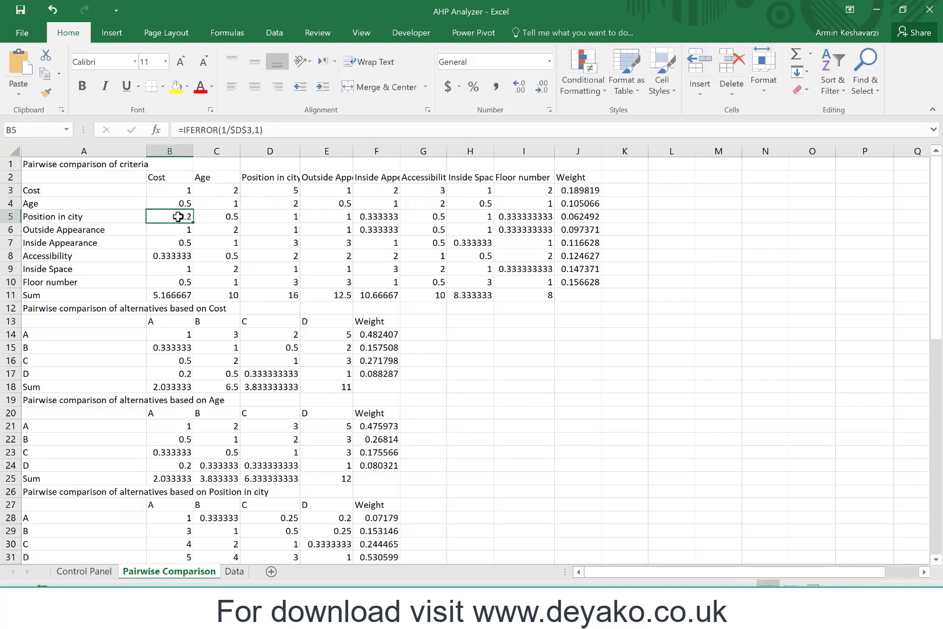
- Examine the reciprocal cells below the criteria matrix diagonal, then the comparison cells above it in the Cost, Age and Position in city rows
drag(185, 190, 174, 289)
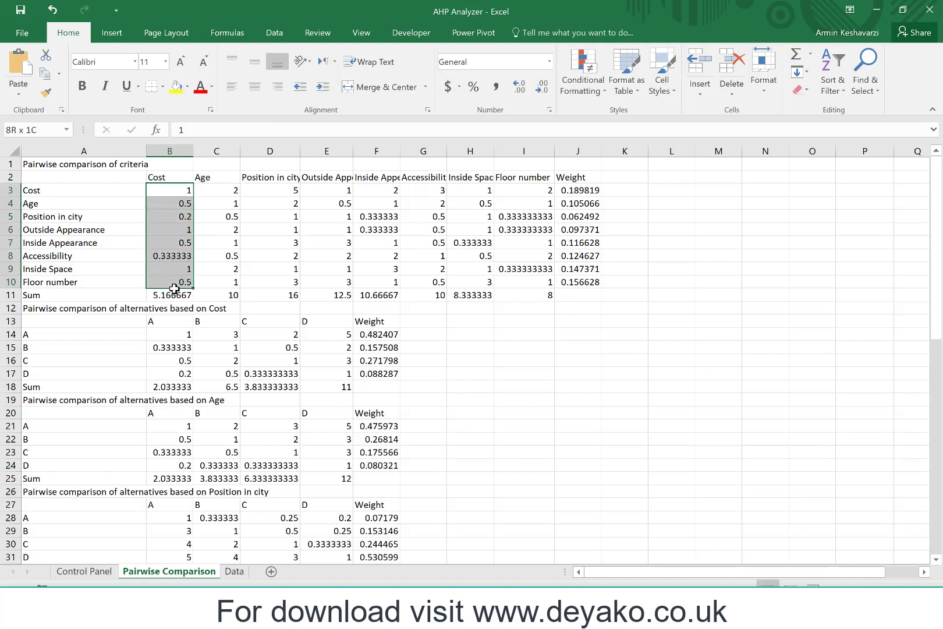
drag(233, 216, 226, 284)
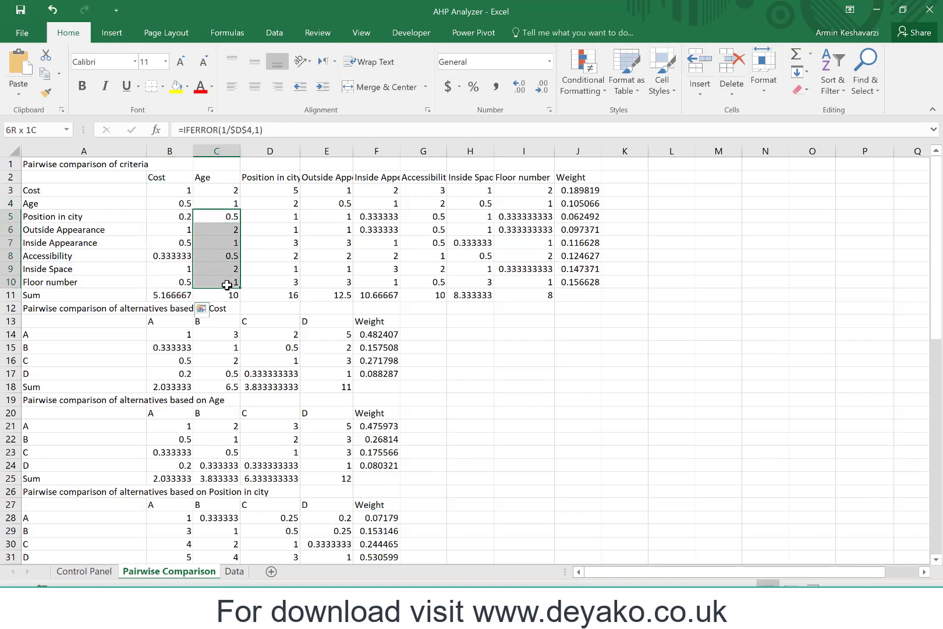
drag(294, 229, 281, 281)
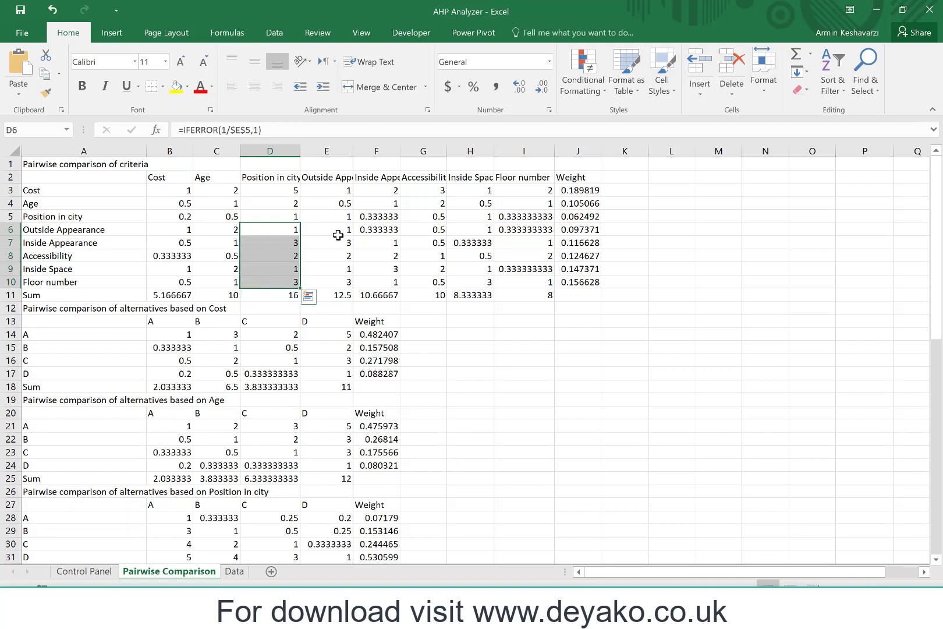
drag(338, 235, 336, 273)
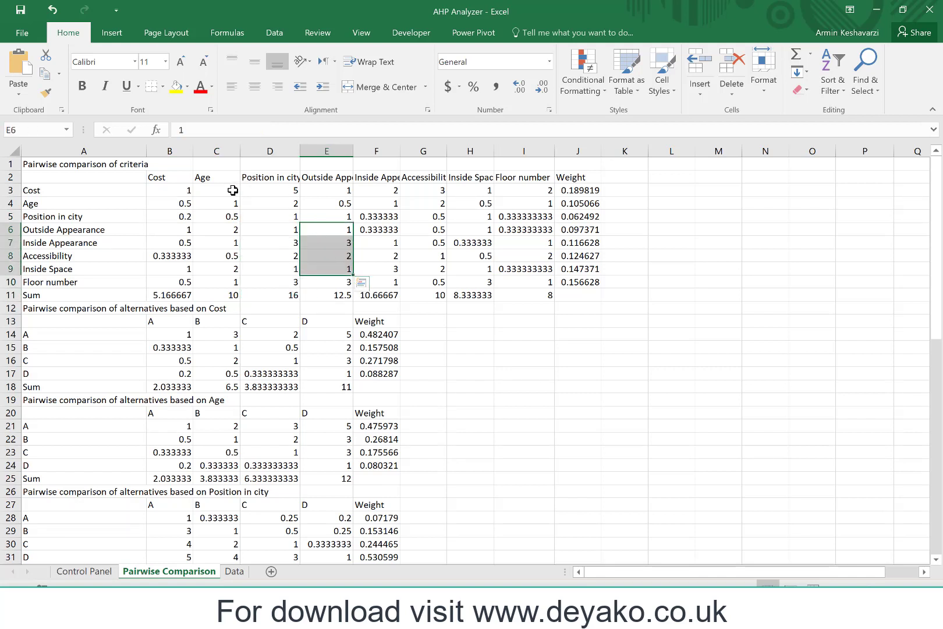
drag(233, 190, 536, 189)
drag(348, 203, 535, 204)
drag(387, 216, 530, 214)
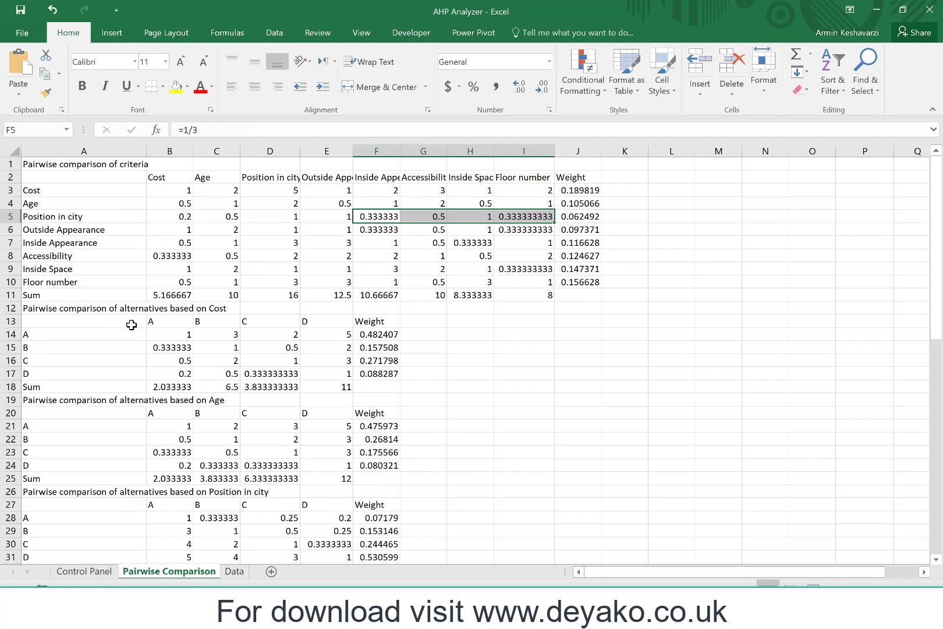
- Examine alternative A against itself and against B in the matrix of alternatives based on Cost, including cell C14
click(85, 339)
click(159, 322)
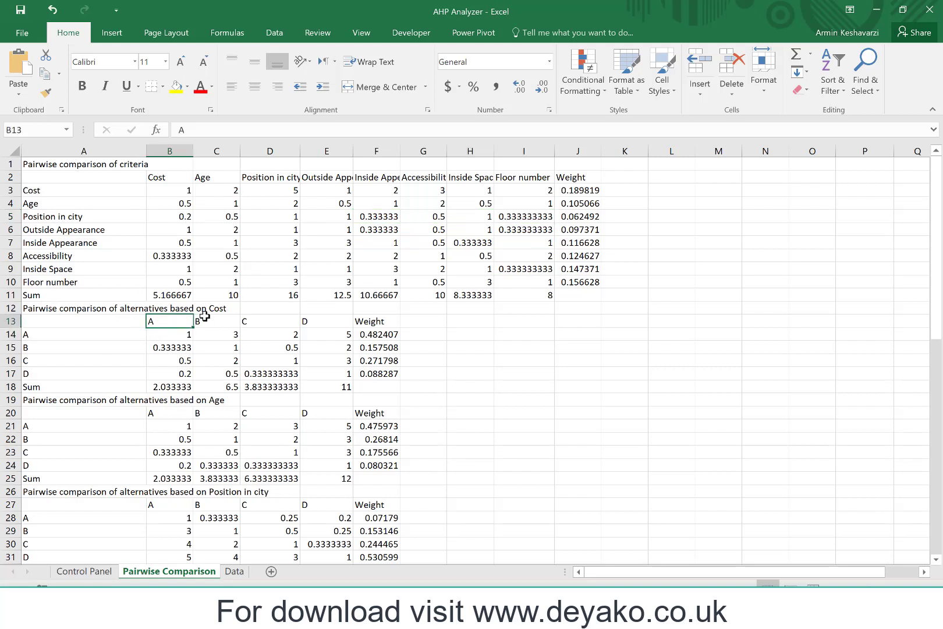
click(87, 337)
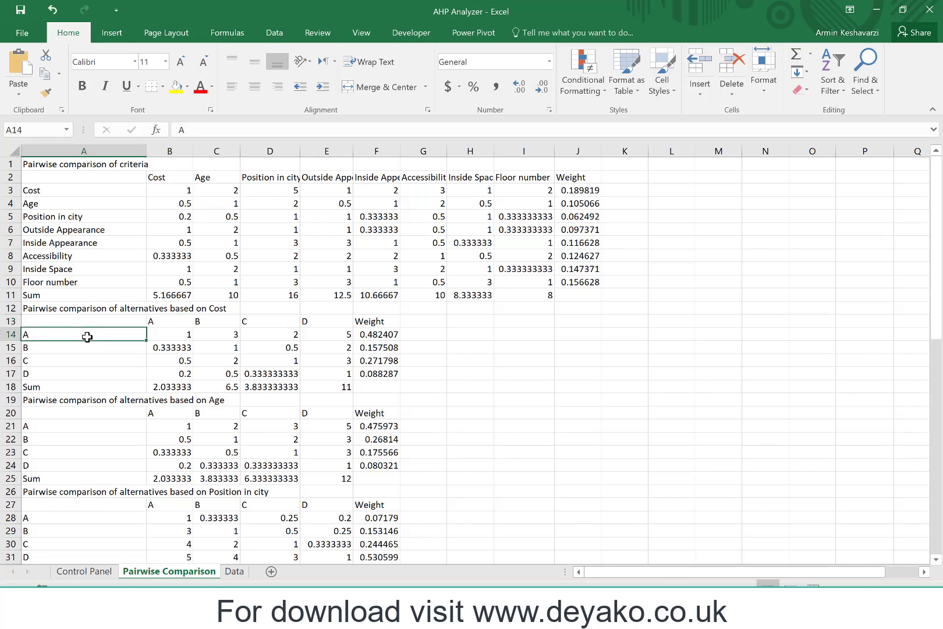
click(219, 333)
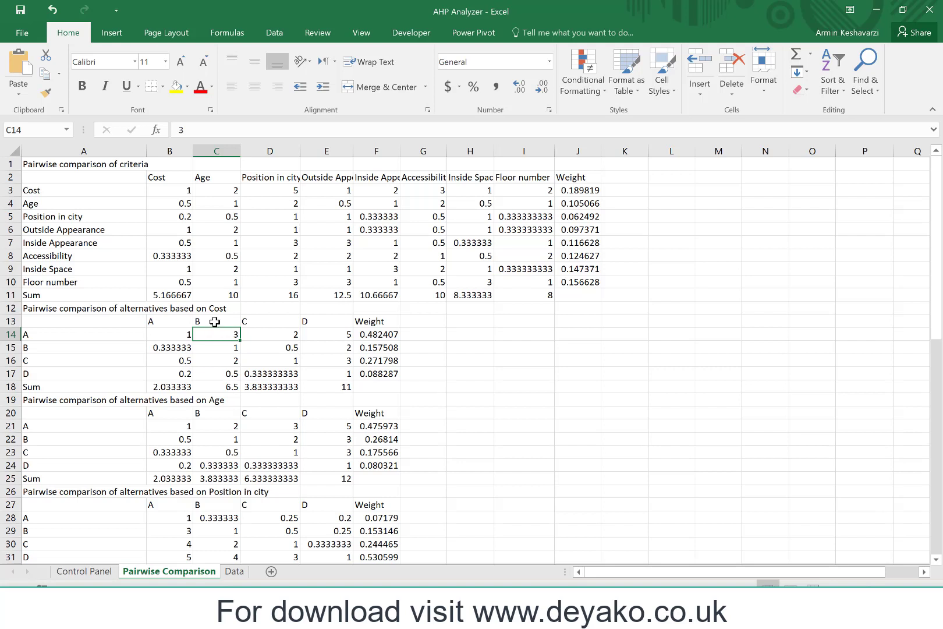
click(215, 322)
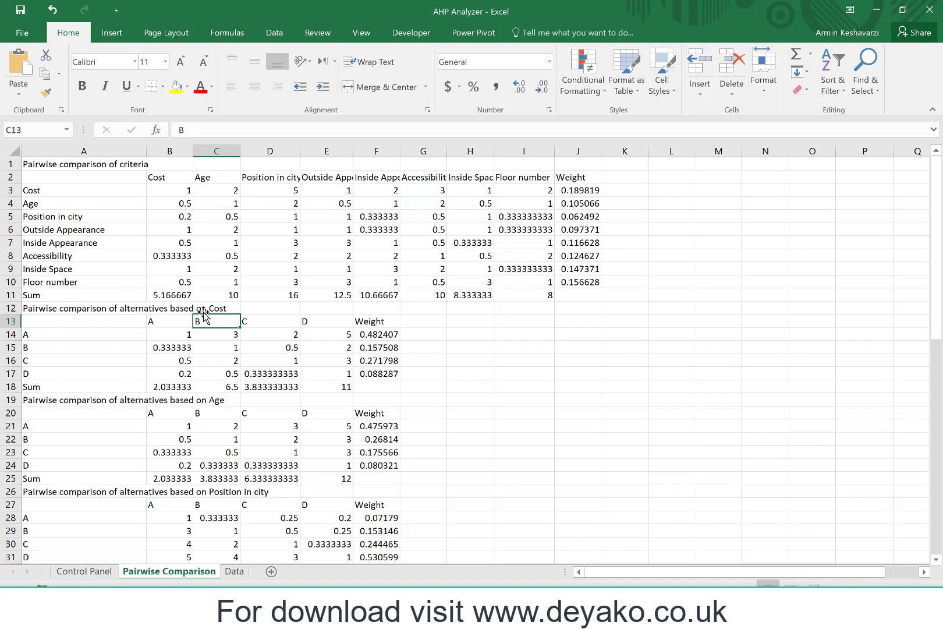
click(81, 336)
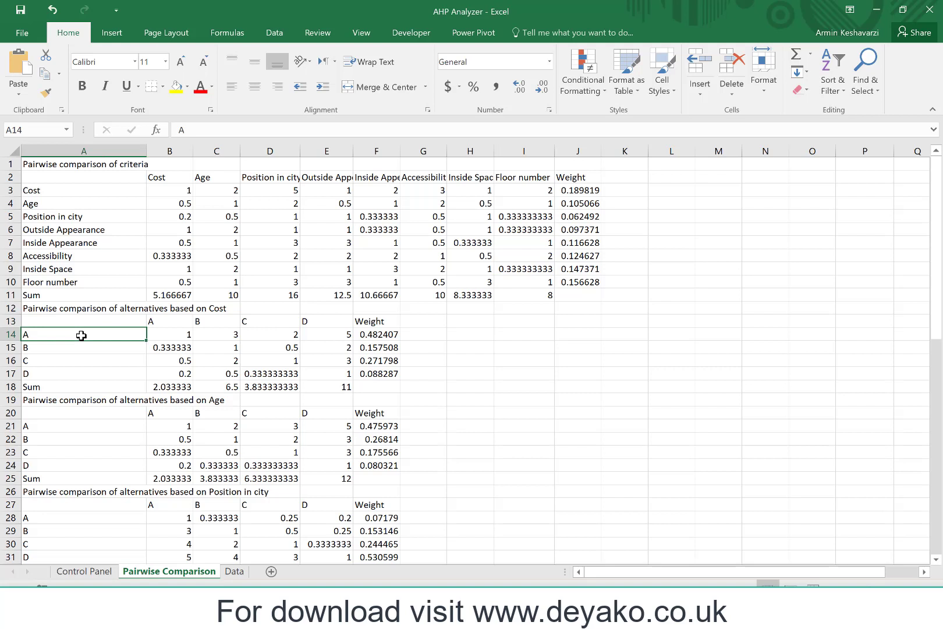
- Examine the A against B comparison in C14 and its reciprocal formula in B15 in the Cost-based matrix of alternatives
click(224, 320)
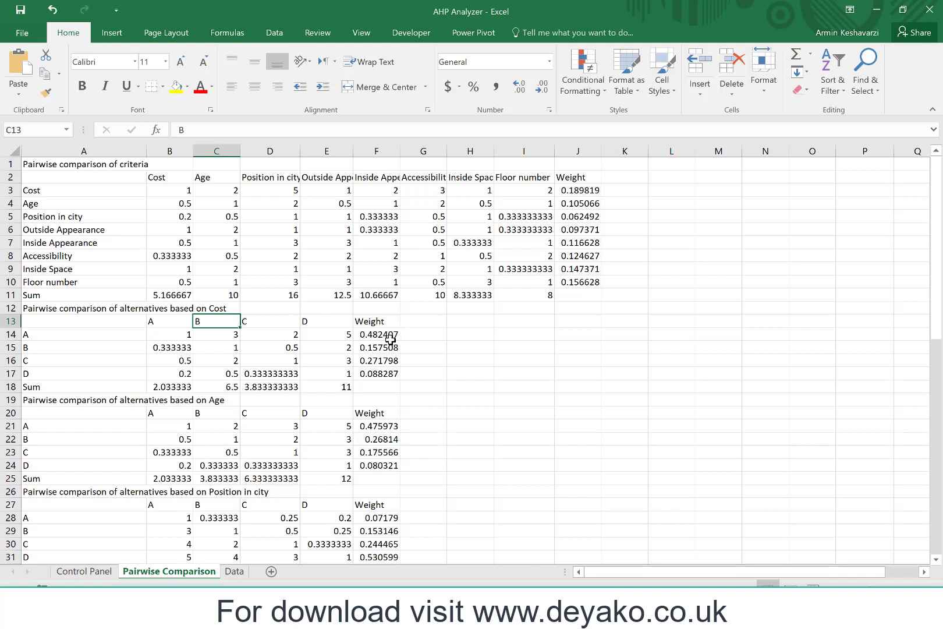
click(165, 347)
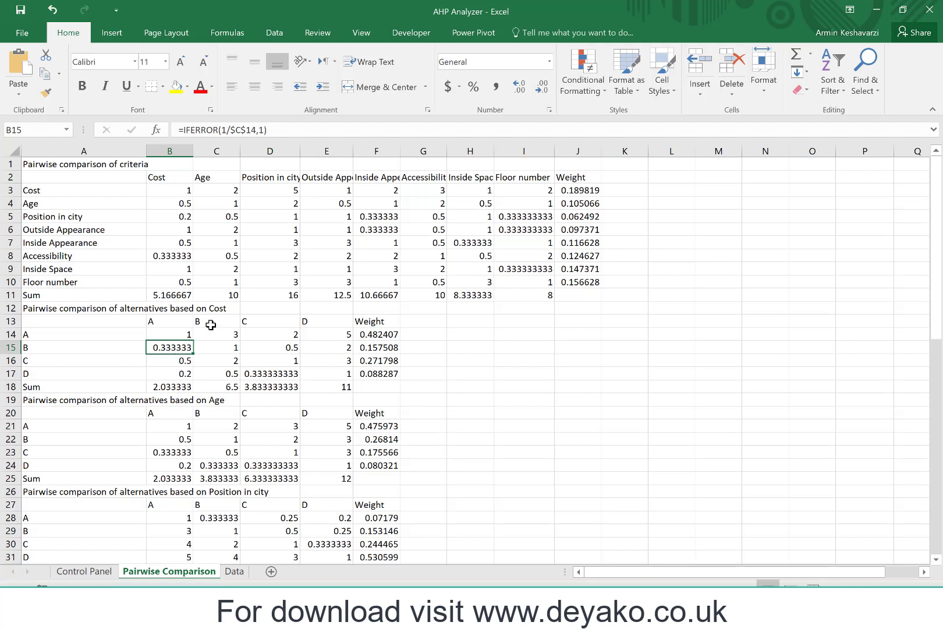
click(176, 322)
click(161, 349)
click(214, 333)
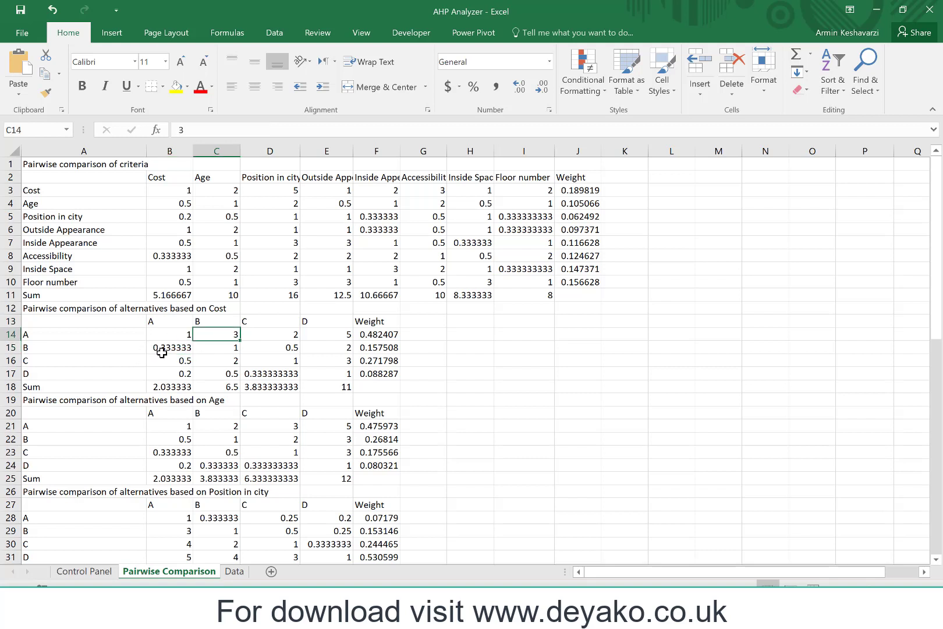
click(162, 351)
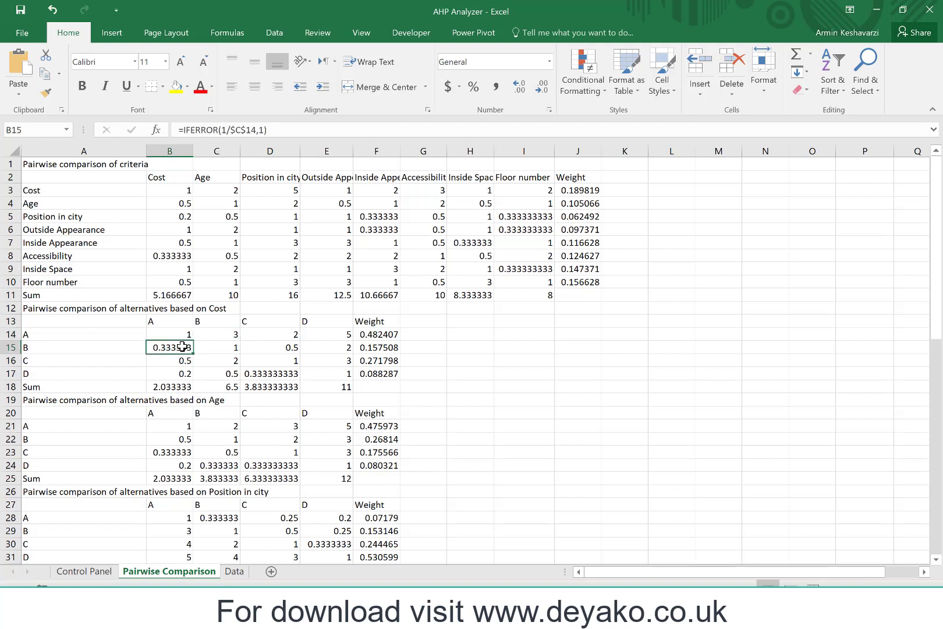
click(220, 331)
click(164, 350)
click(225, 332)
click(143, 349)
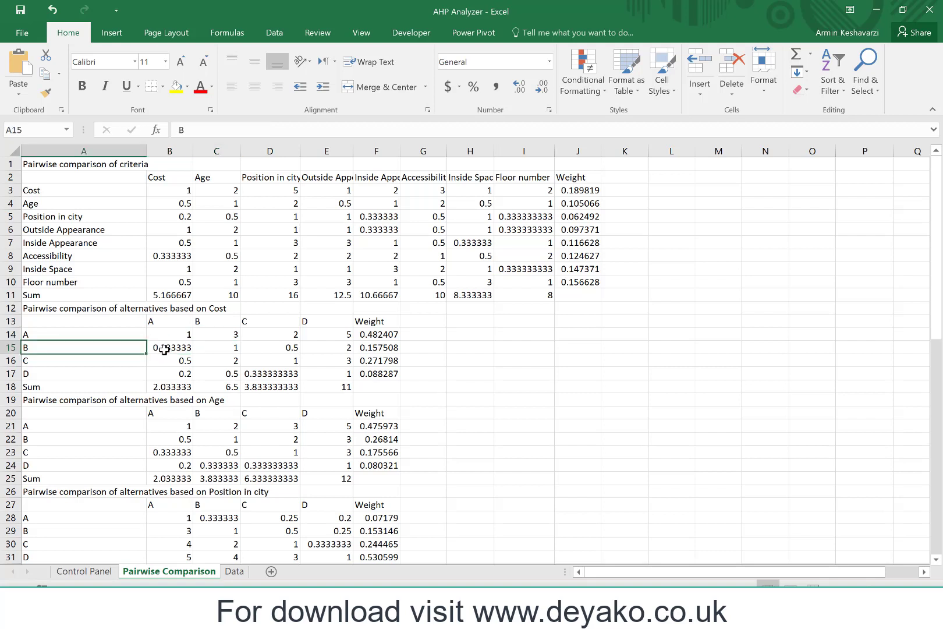
- Enter the B against A comparison in B15 of the Cost-based matrix as =1/3
click(165, 349)
double_click(164, 349)
text(=1)
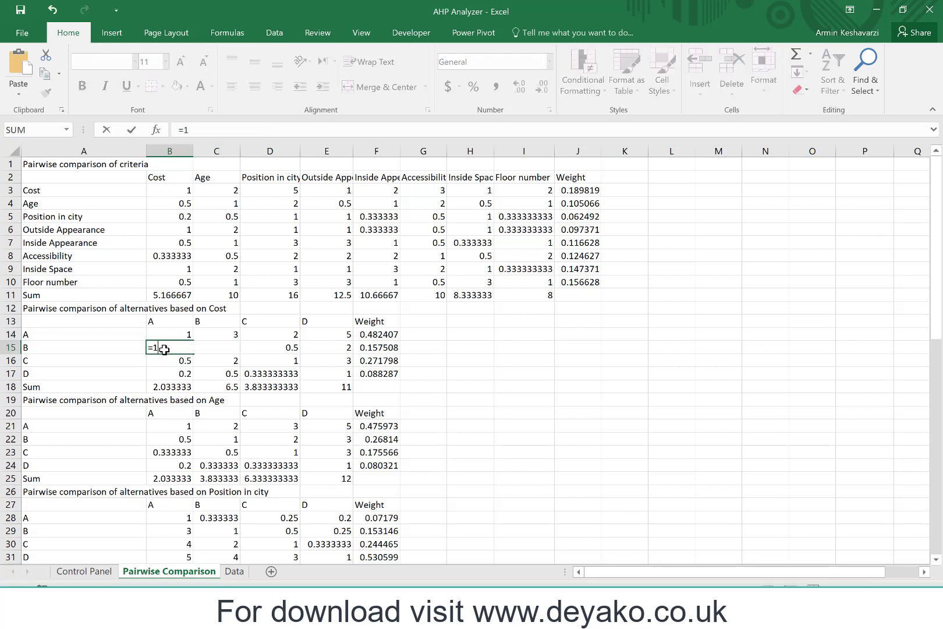
text(/3)
key(Return)
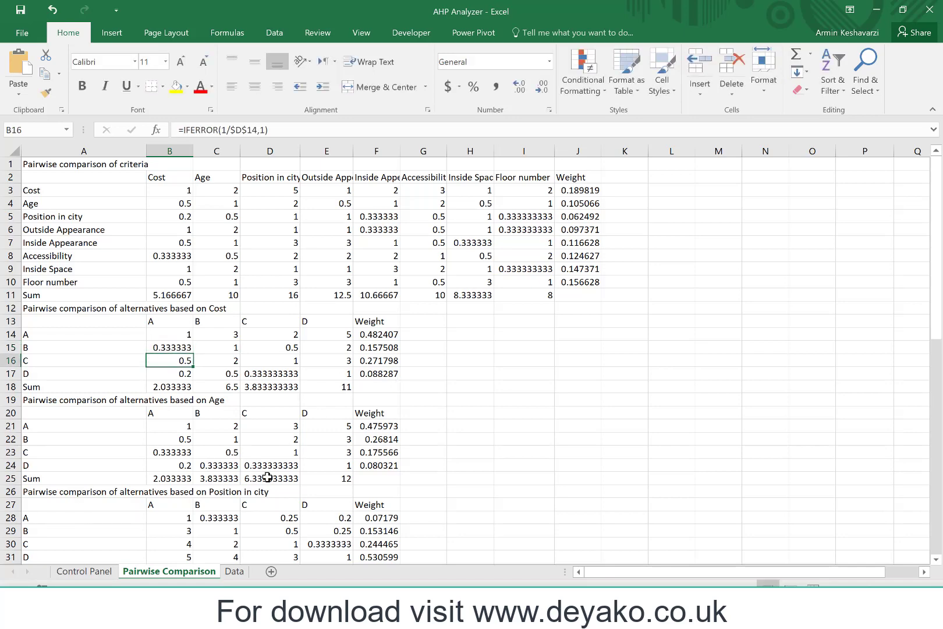
- Look through the matrices of alternatives for the remaining criteria down to Floor number, and return to the criteria matrix
scroll(268, 477, down, 4)
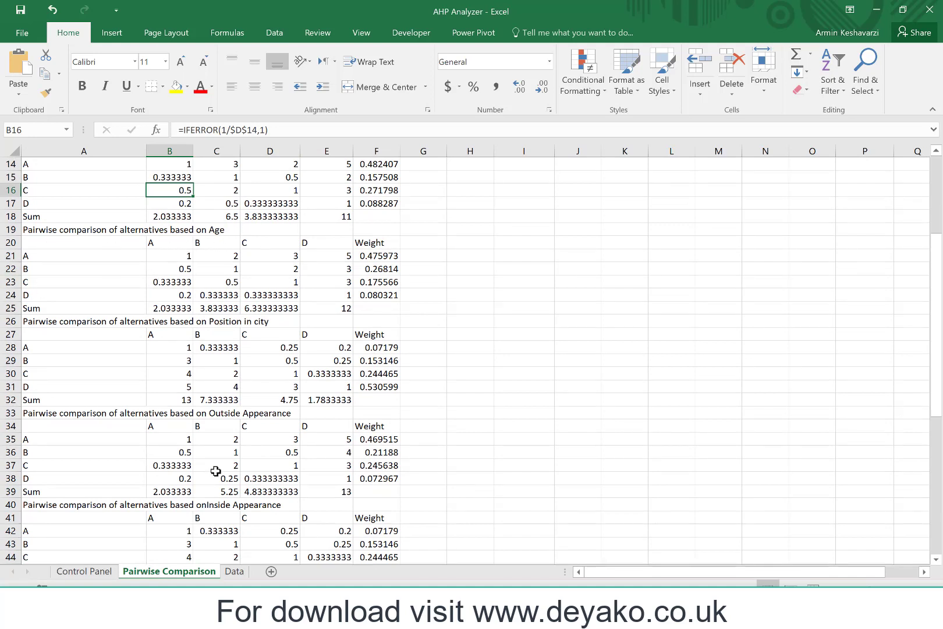
scroll(215, 471, down, 1)
scroll(215, 470, down, 11)
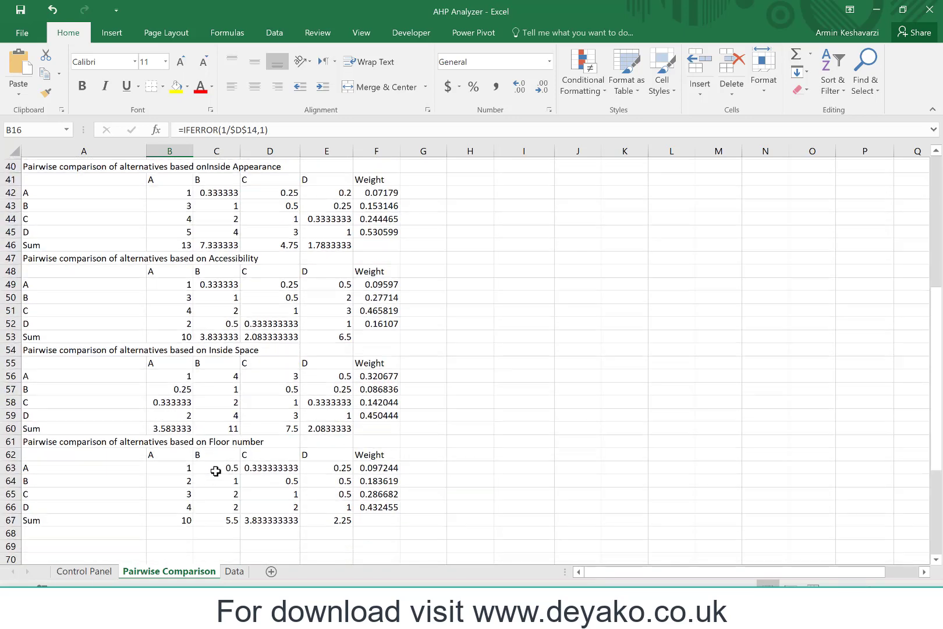
scroll(215, 470, up, 16)
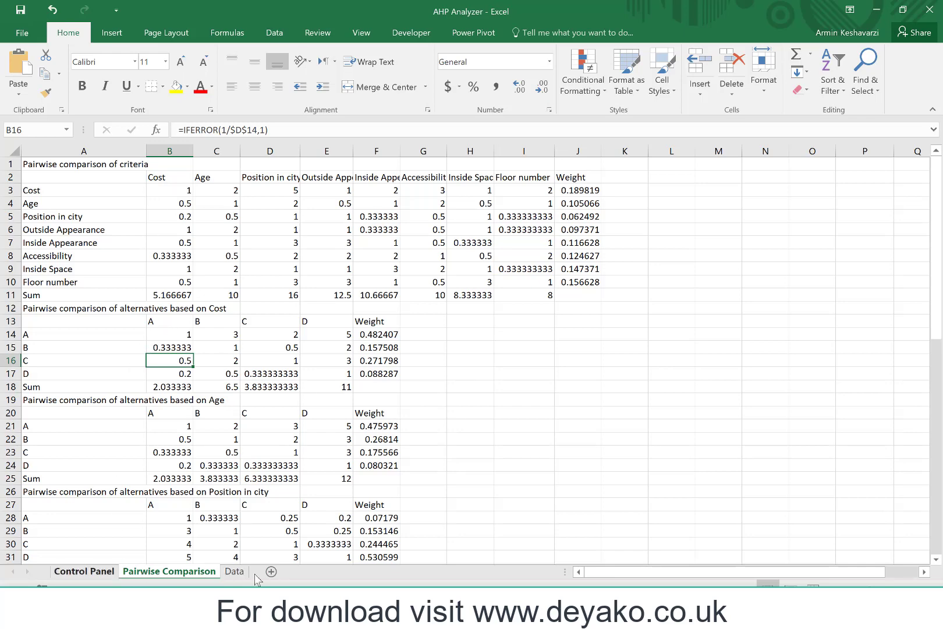
- Examine alternative D and its score in the alternatives table of the Control Panel sheet
click(85, 571)
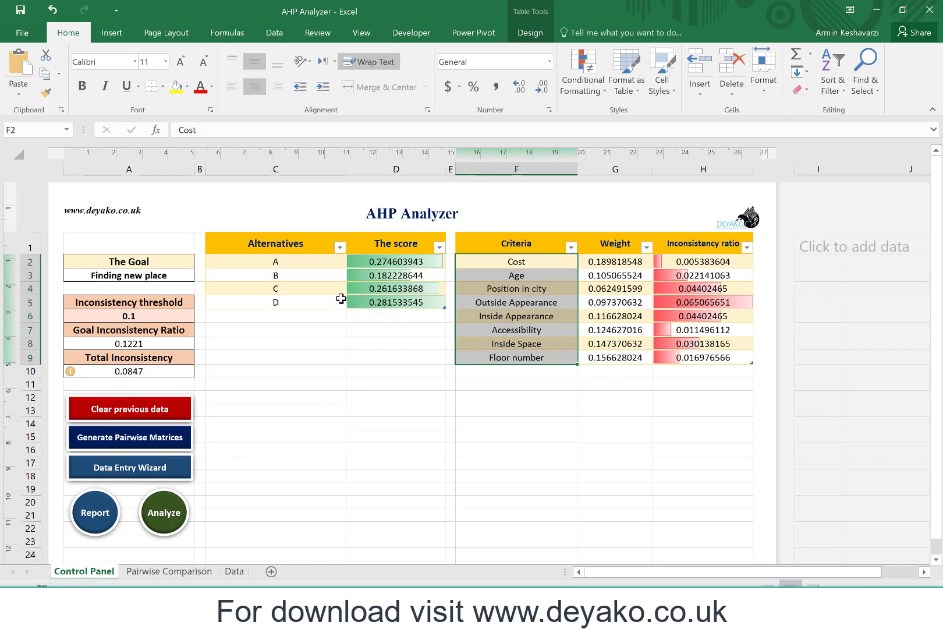
click(294, 301)
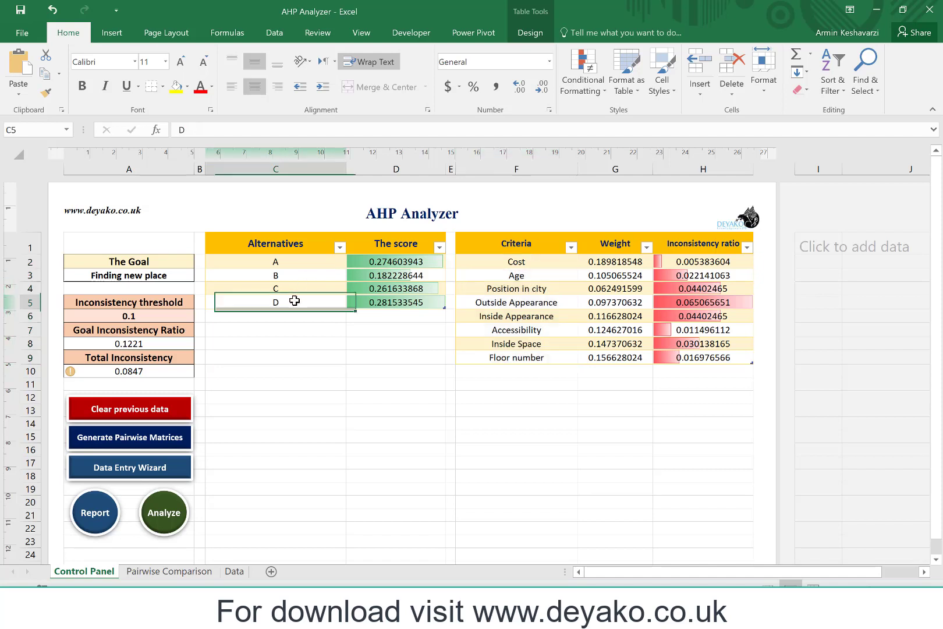
click(392, 306)
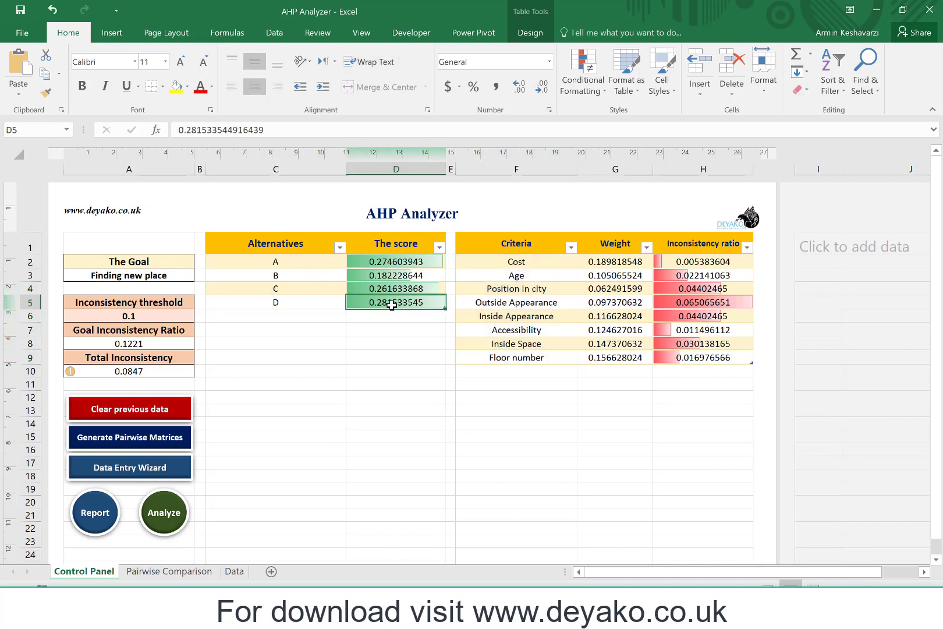
click(307, 303)
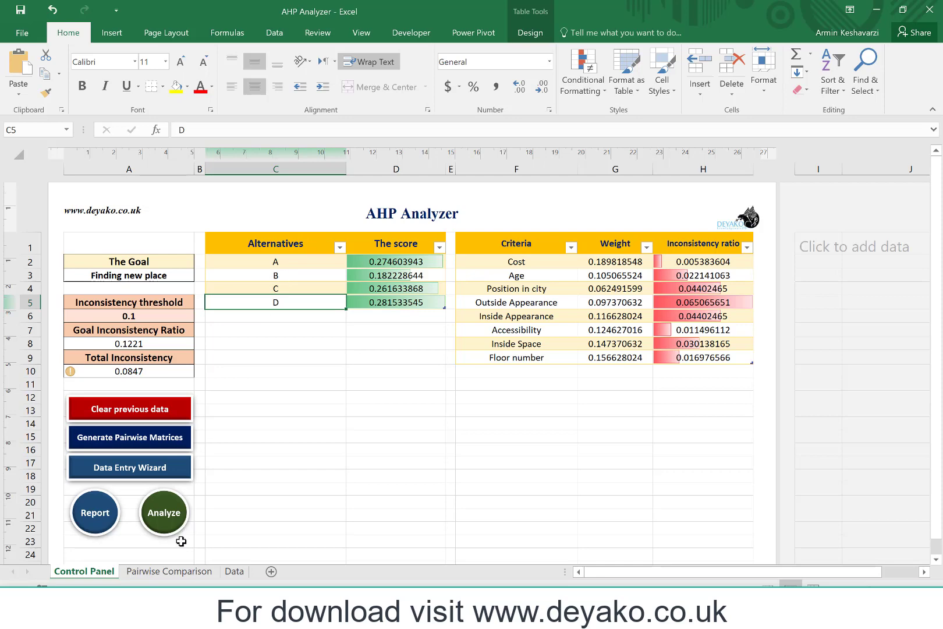
- Examine A against D in the Cost-based matrix, then the criteria from Age to Floor number and alternative D on the Control Panel
click(170, 571)
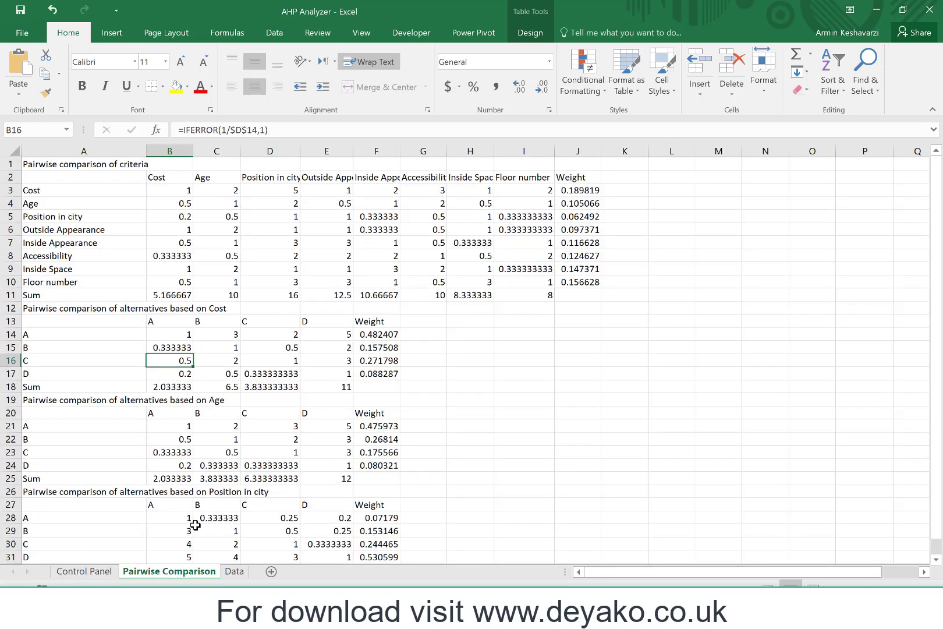
click(81, 337)
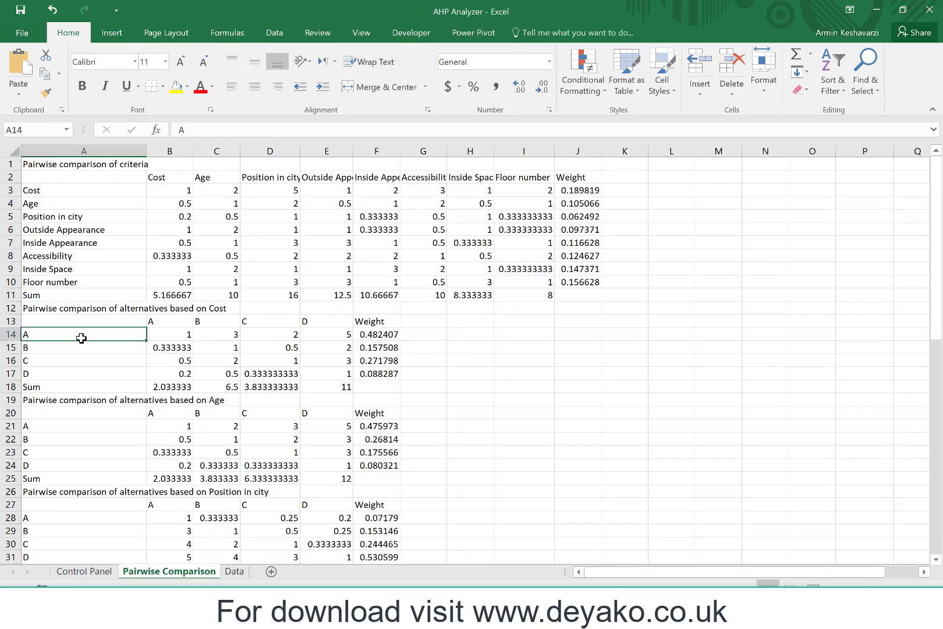
click(325, 333)
click(325, 319)
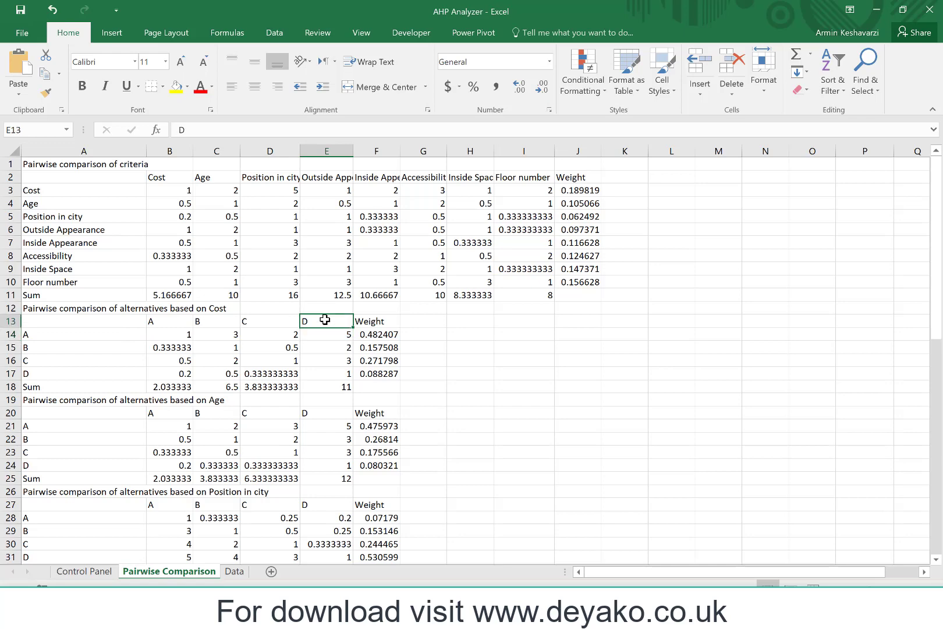
key(ctrl+Page_Up)
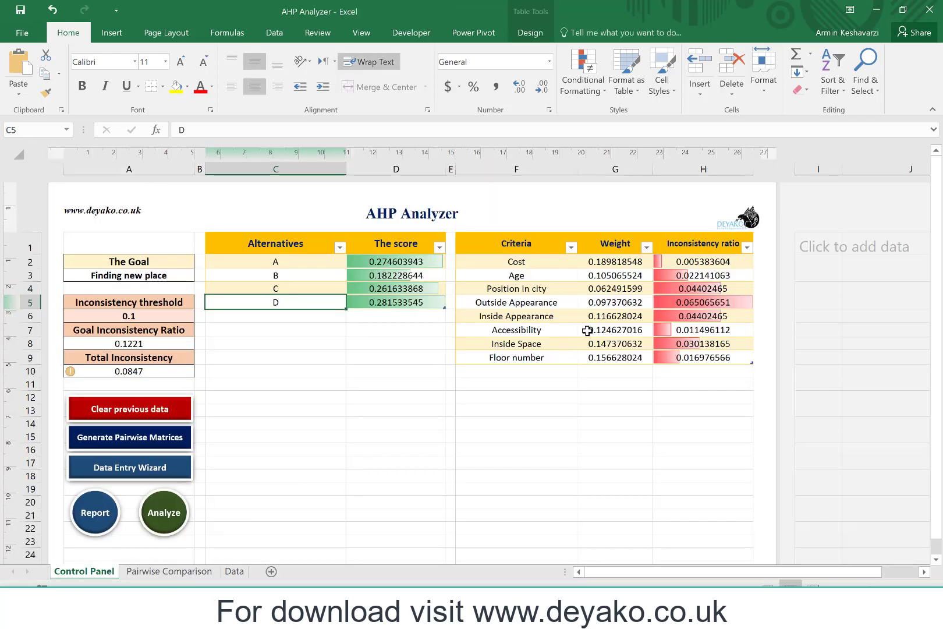
drag(533, 276, 525, 359)
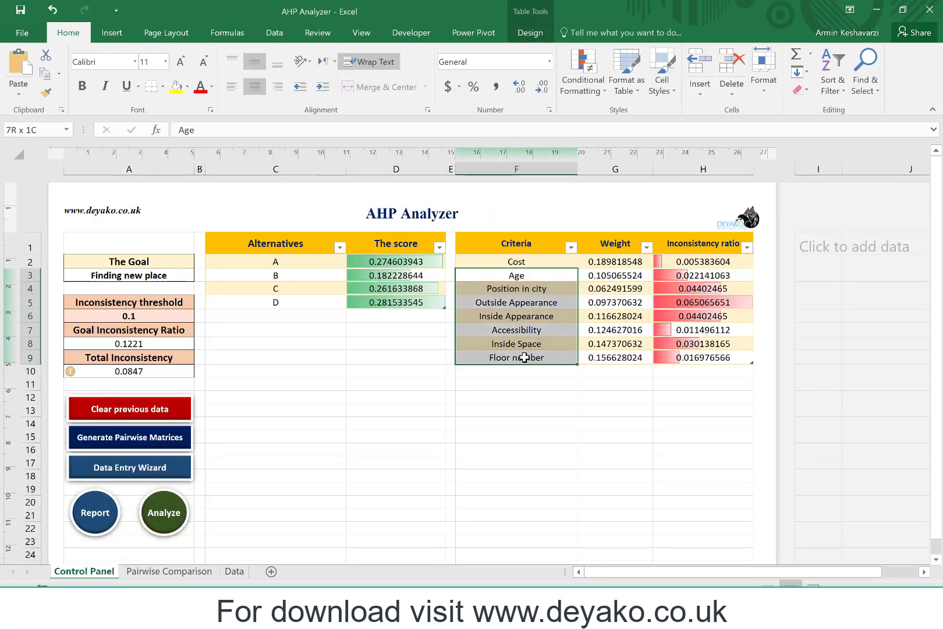
click(309, 305)
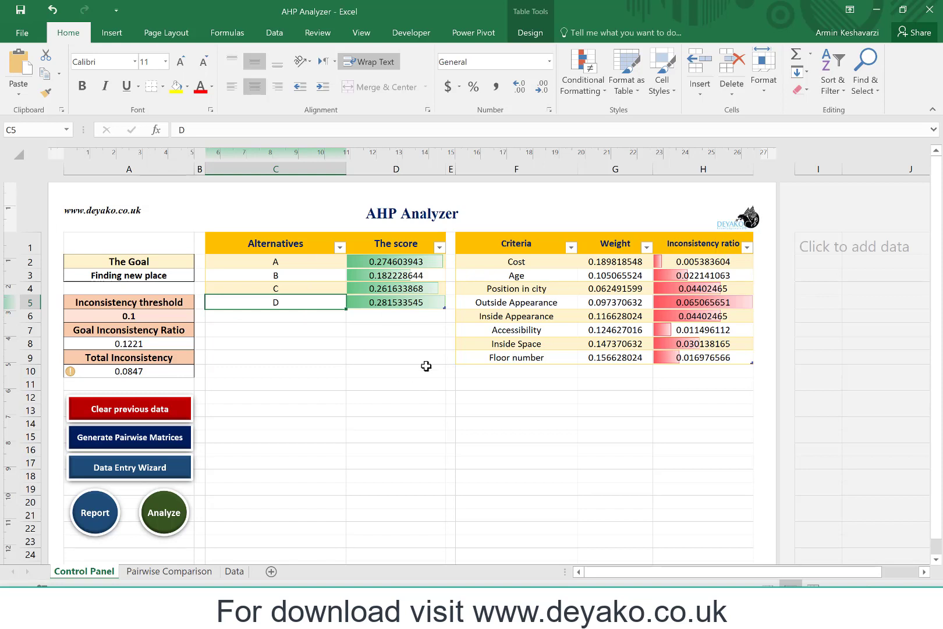
- Clear all previous data from the analyzer and enter New Job as the goal on the Control Panel sheet
click(156, 410)
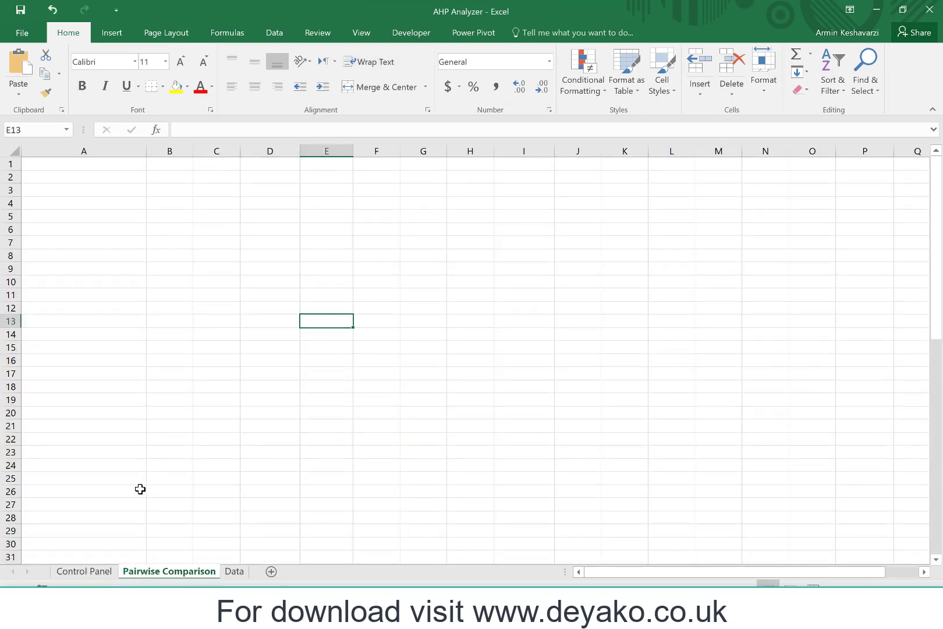
click(82, 572)
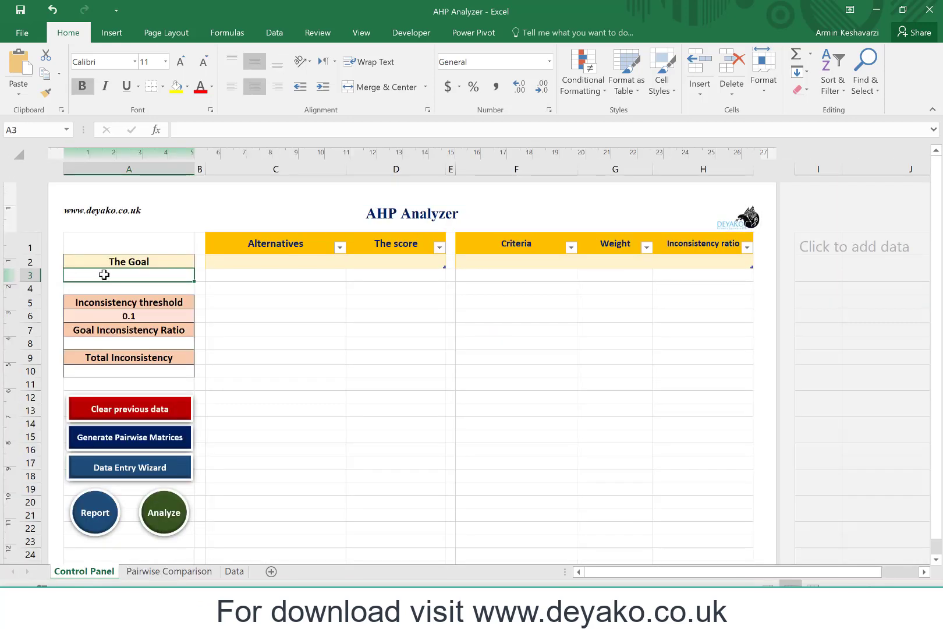
text(New)
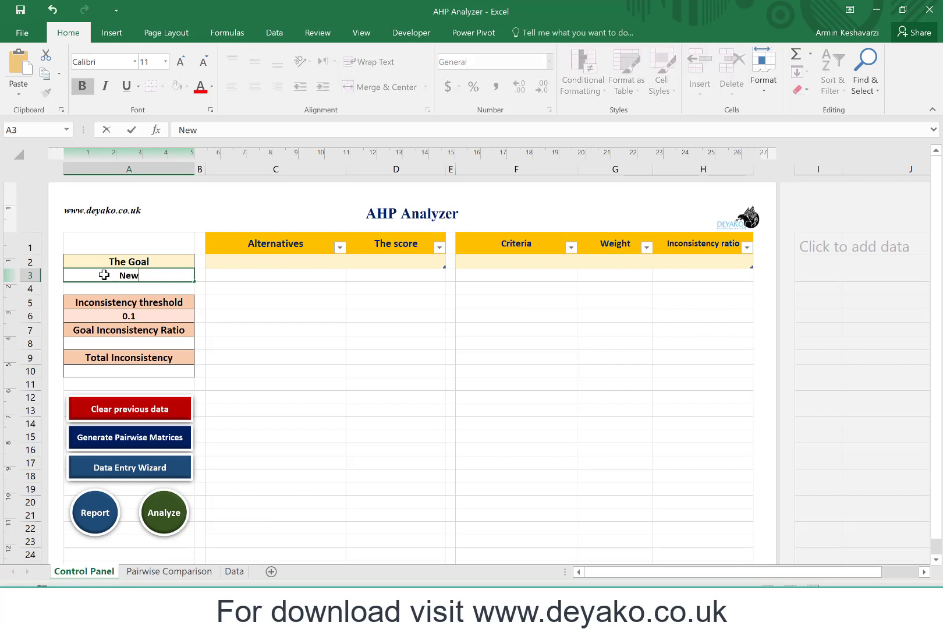
text( Job)
key(Return)
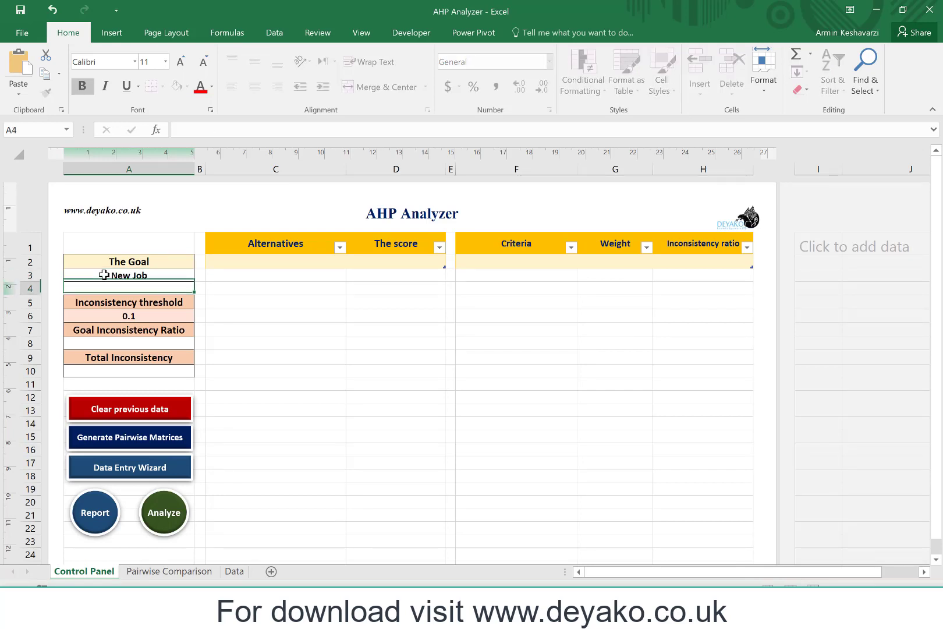
- List A, B and C as the alternatives in C2:C4, correcting the autocompleted first entry to A
click(283, 258)
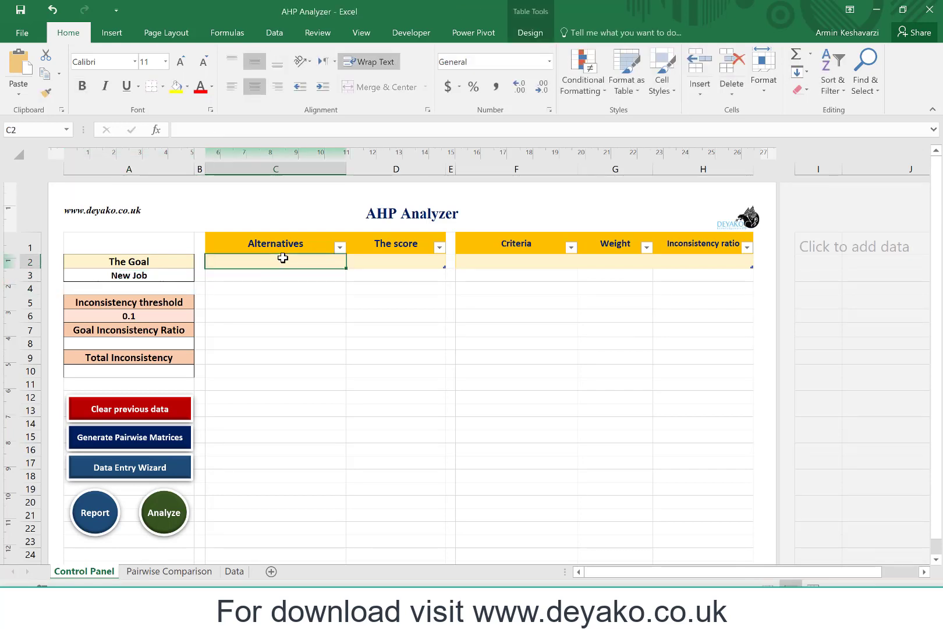
text(Alternatives)
key(Return)
text(B)
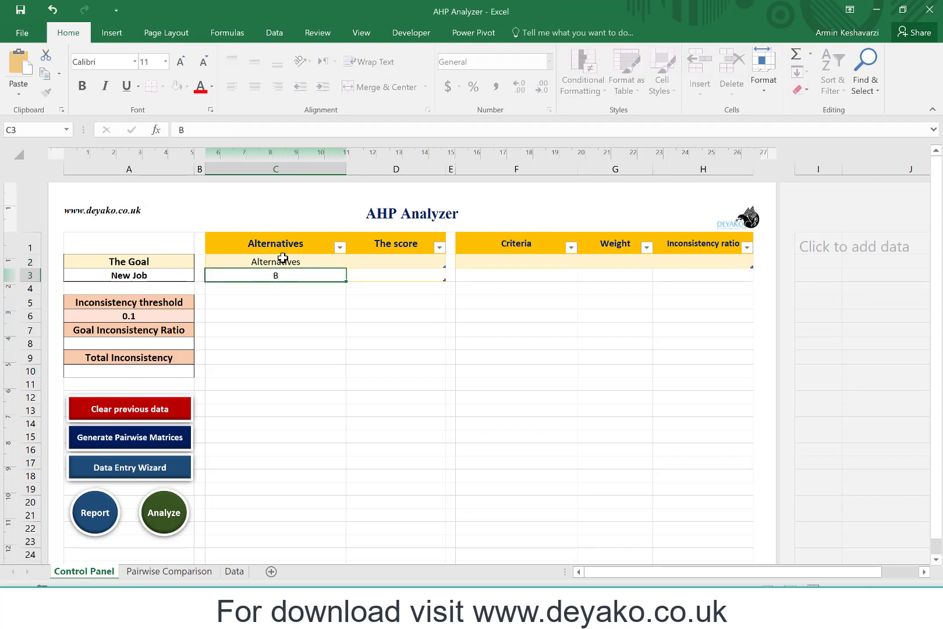
key(Return)
text(C)
key(Return)
click(282, 258)
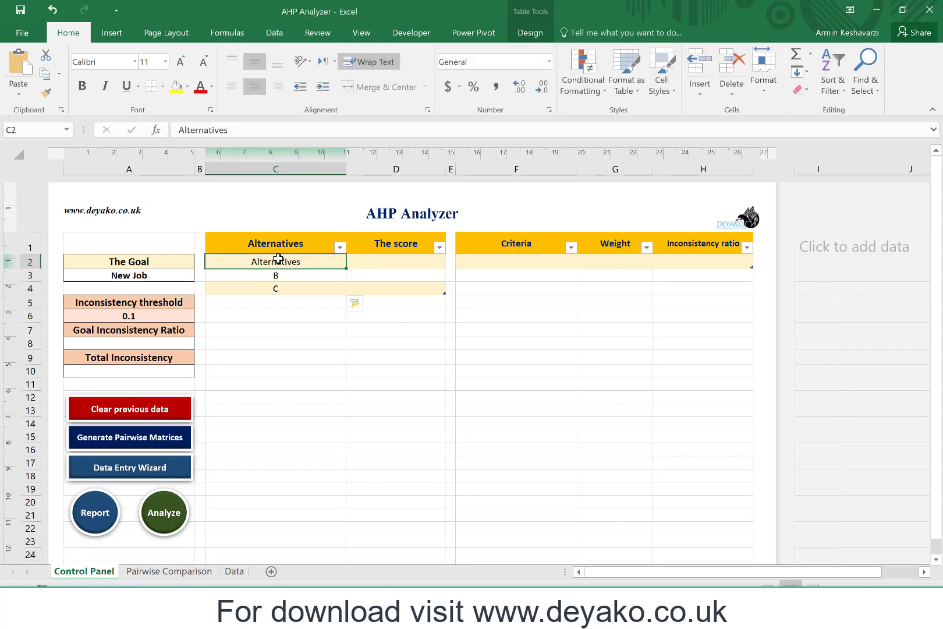
text(A)
key(Return)
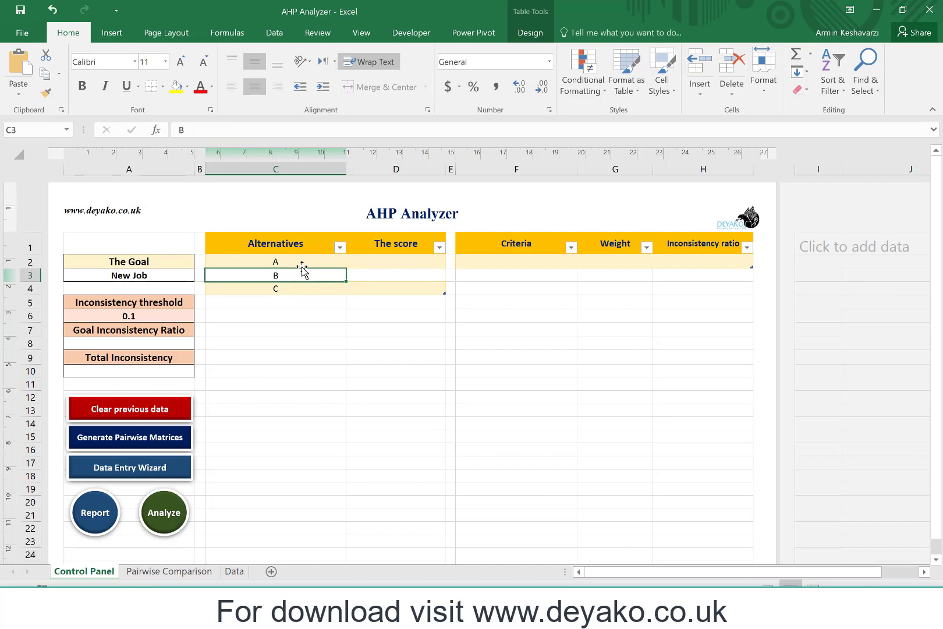
drag(301, 262, 301, 286)
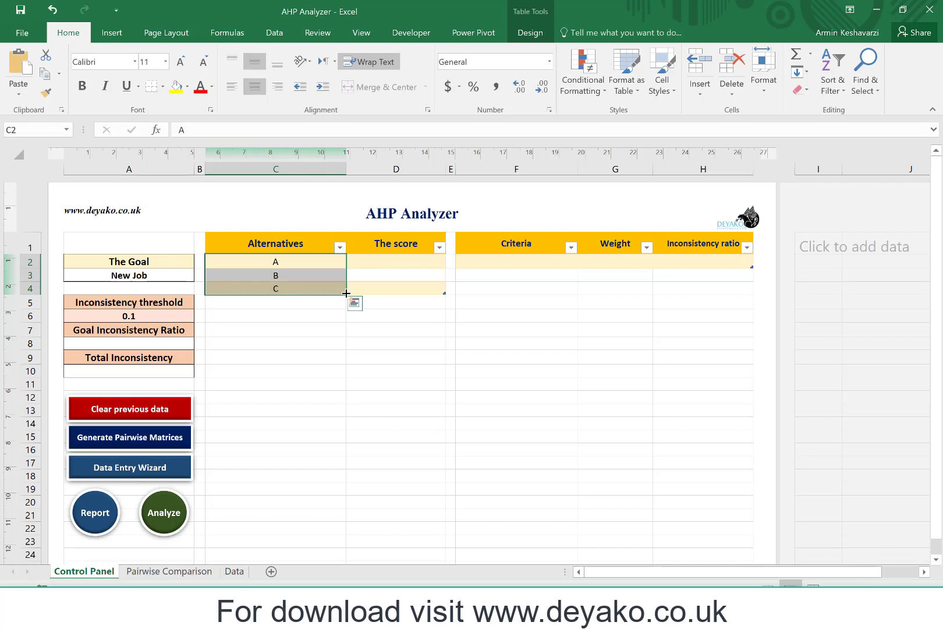
- List Revenue, Position and Company brand as the criteria in F2:F4
click(517, 265)
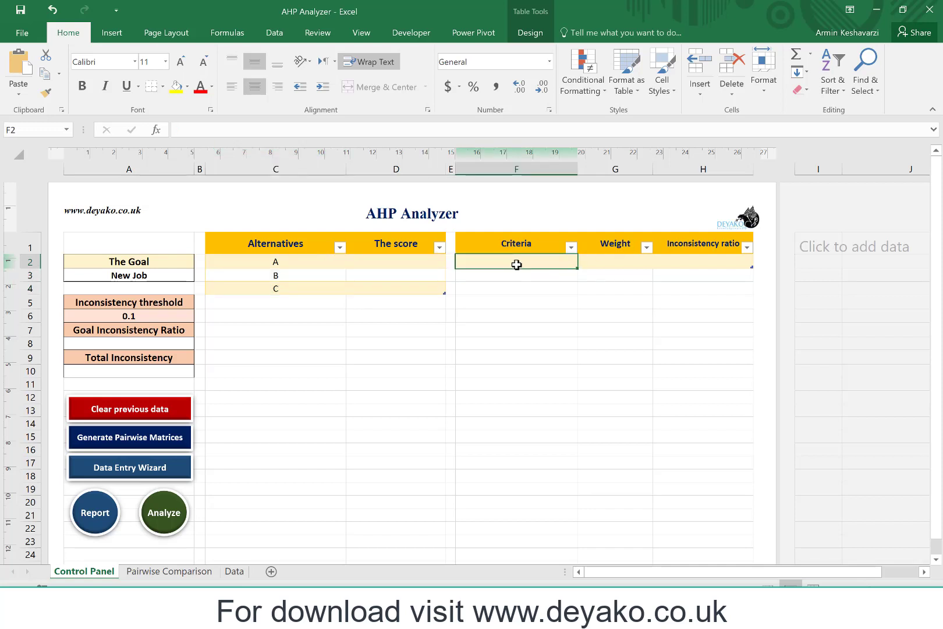
text(Revenue)
key(Return)
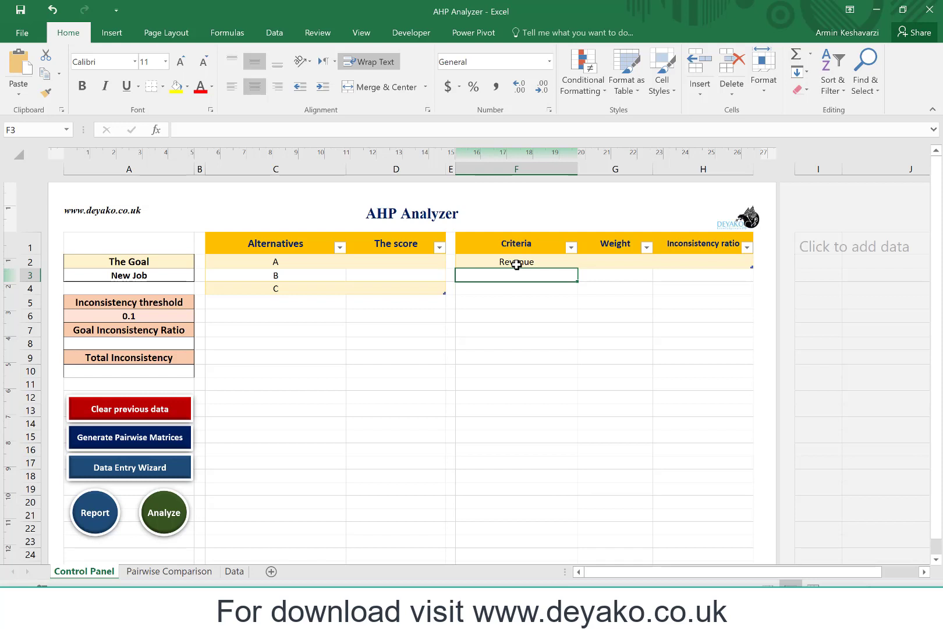
text(Position)
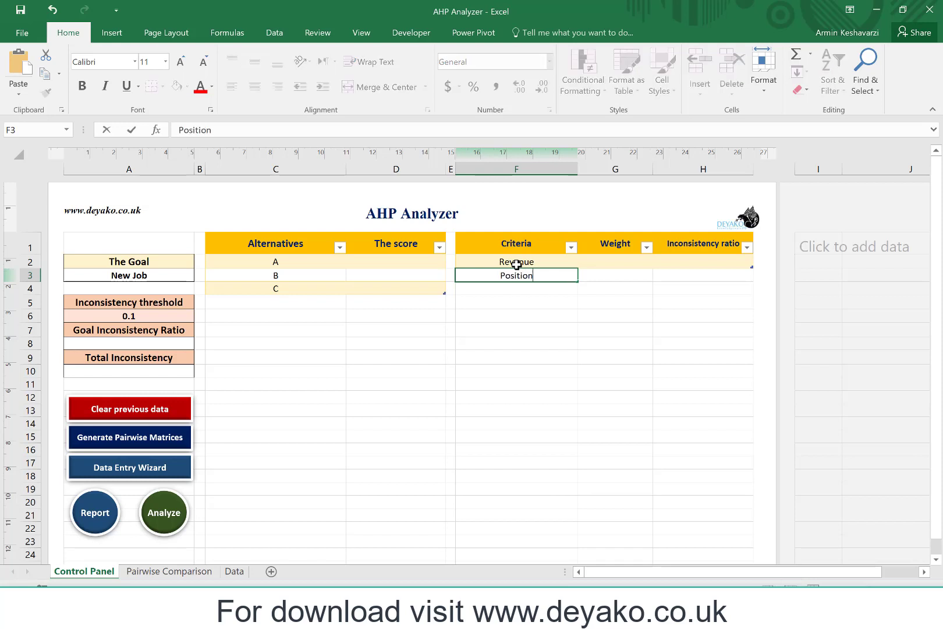
key(Return)
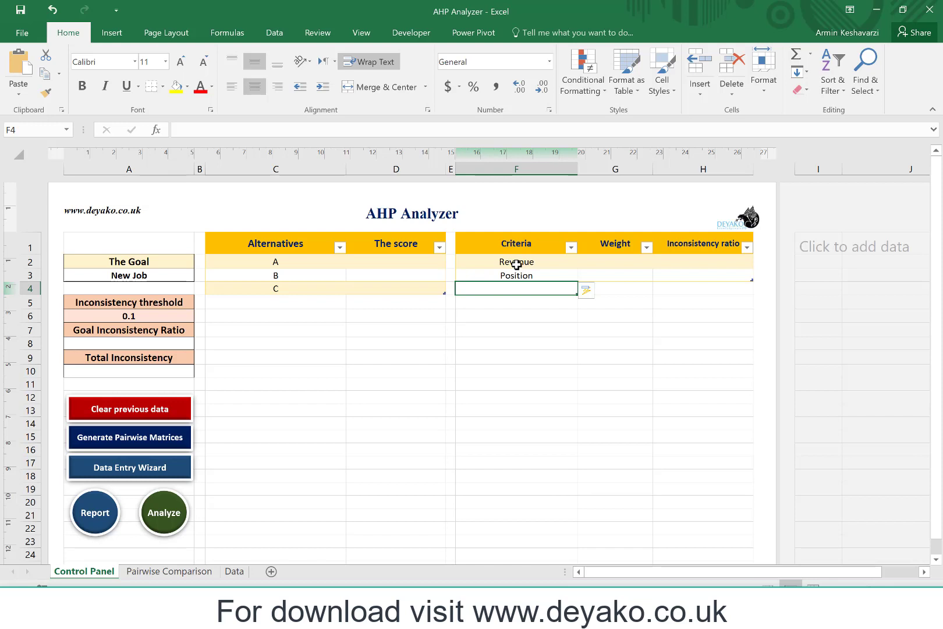
text(Company)
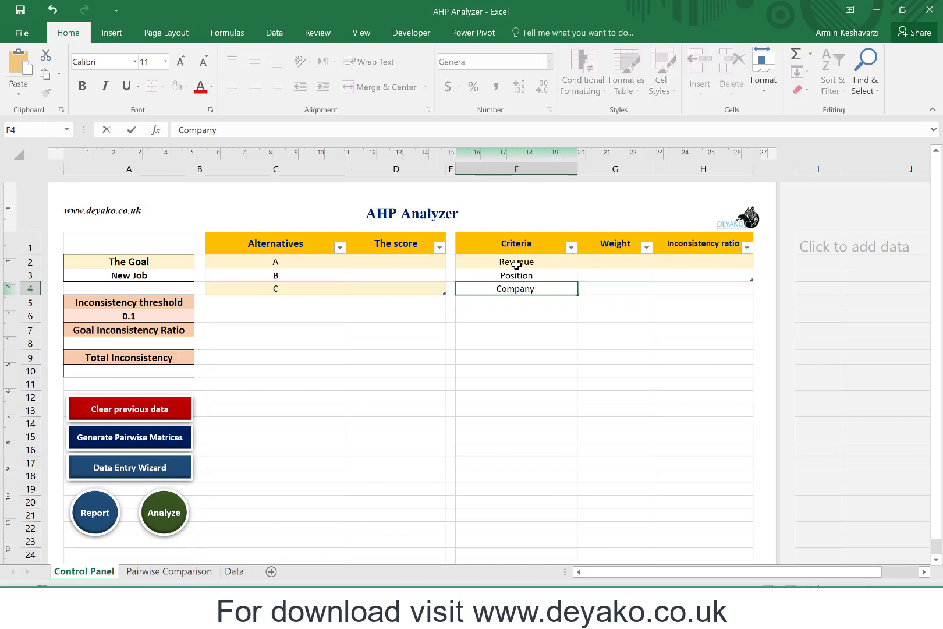
text( brand)
key(Return)
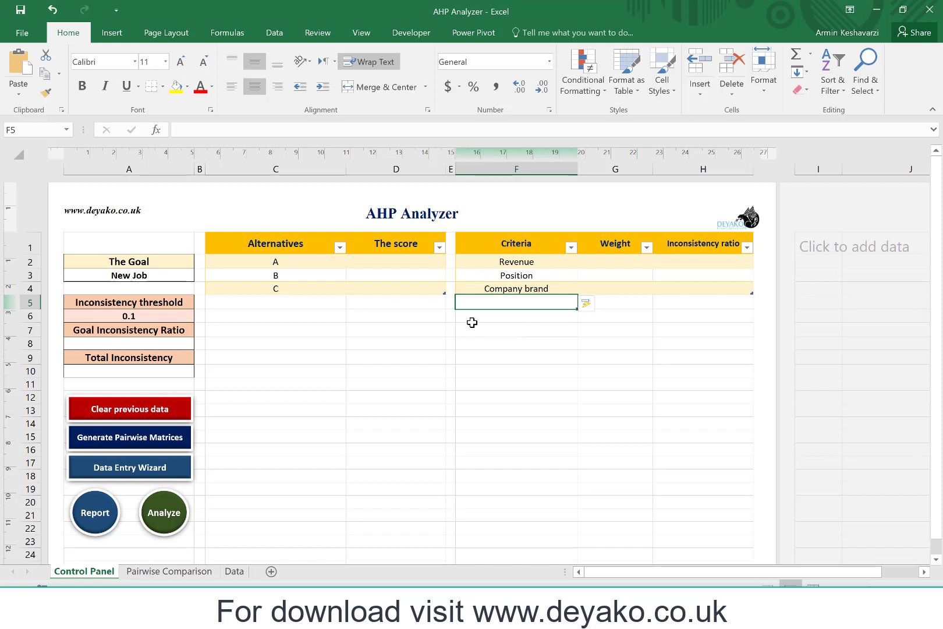
- Replace the first criterion in F2 with Salary
click(293, 264)
drag(293, 264, 281, 288)
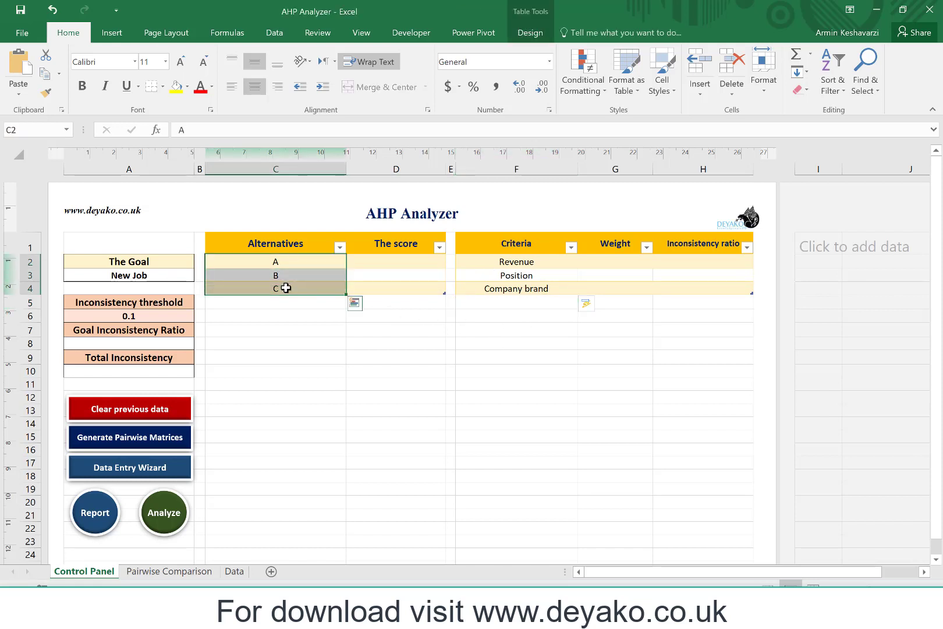
click(516, 262)
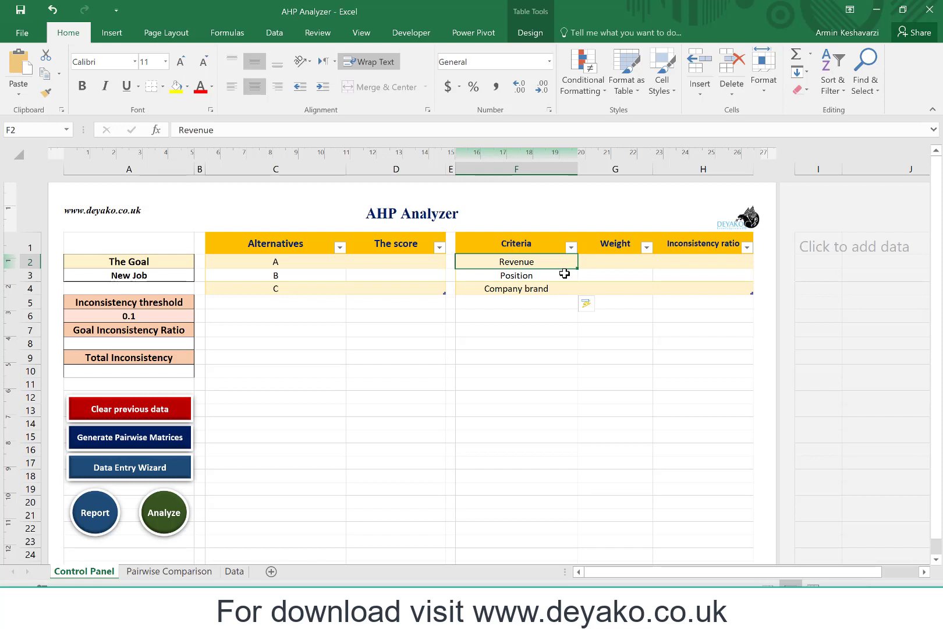
text(Salary)
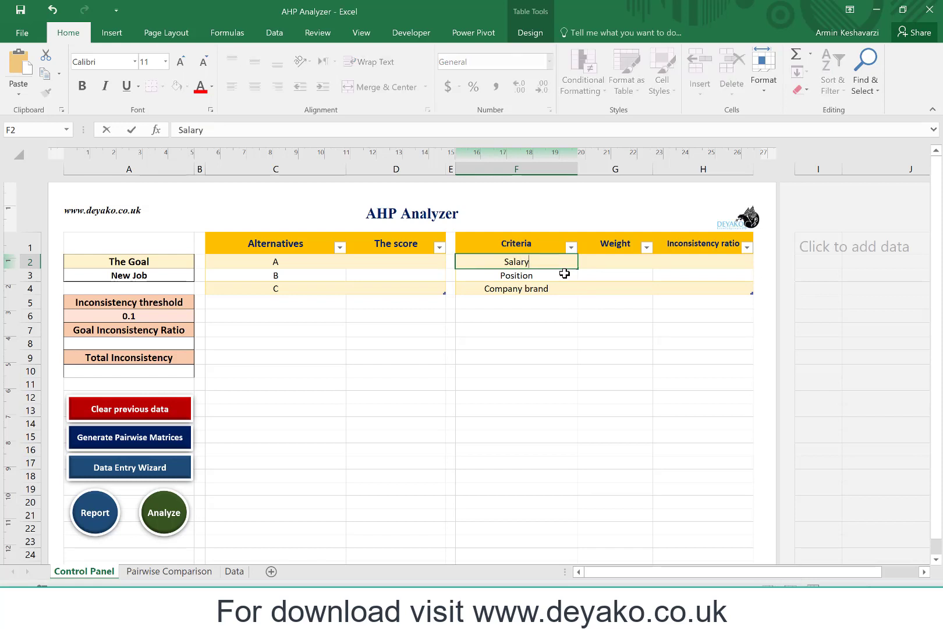
key(Return)
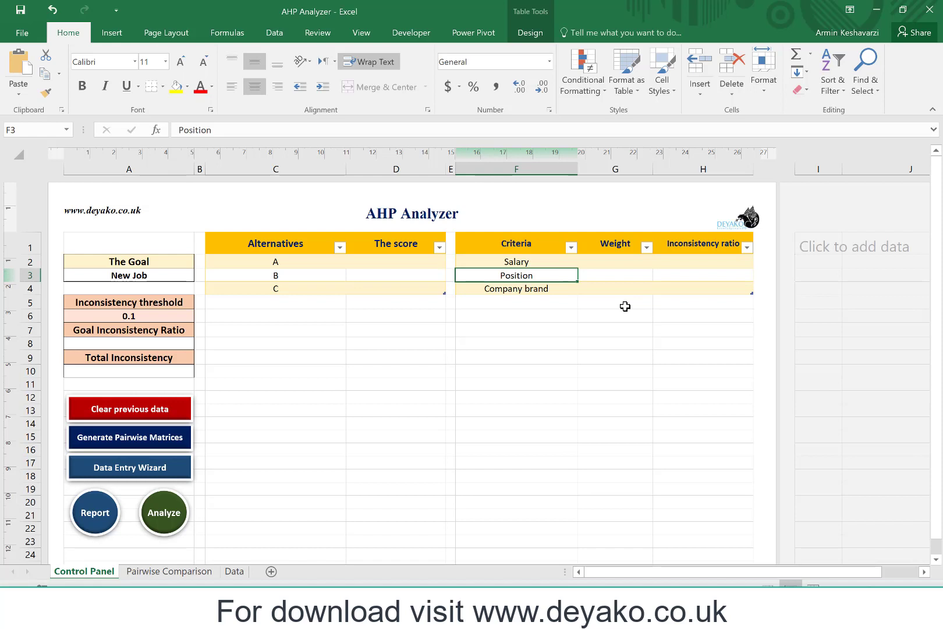
- Examine alternatives A, B and C alongside the criteria Salary, Position and Company brand on the Control Panel sheet
click(290, 265)
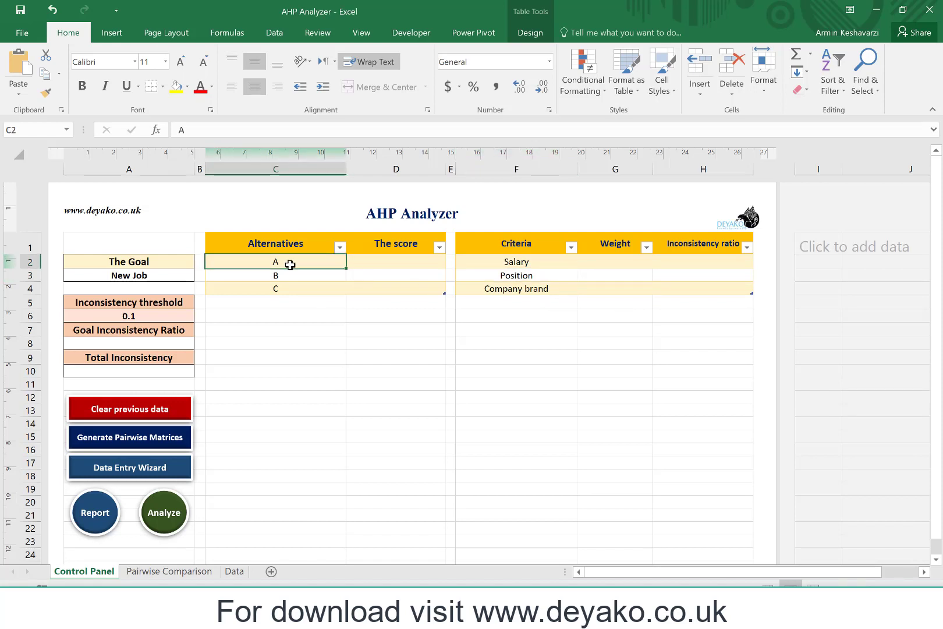
click(281, 278)
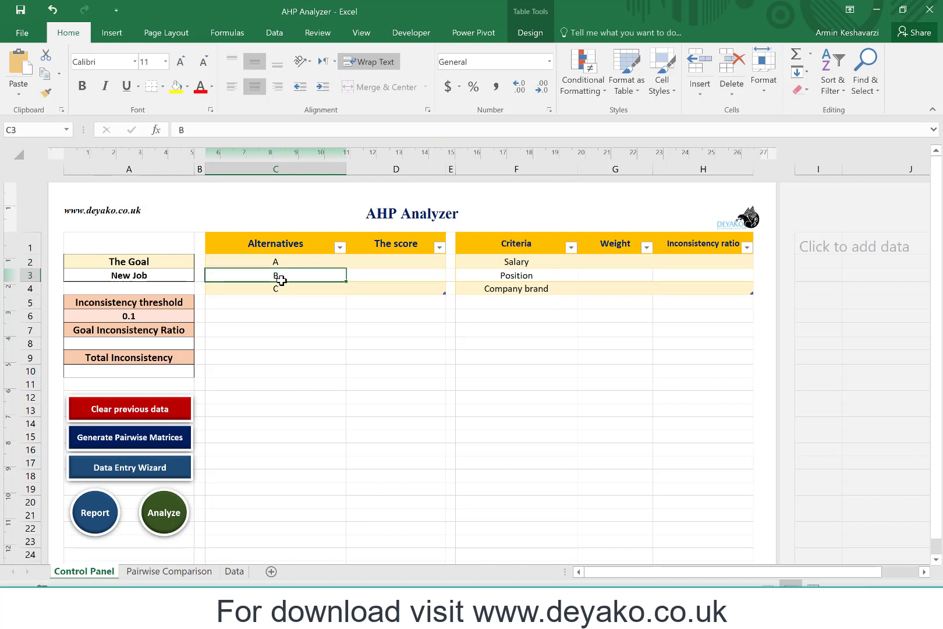
click(507, 291)
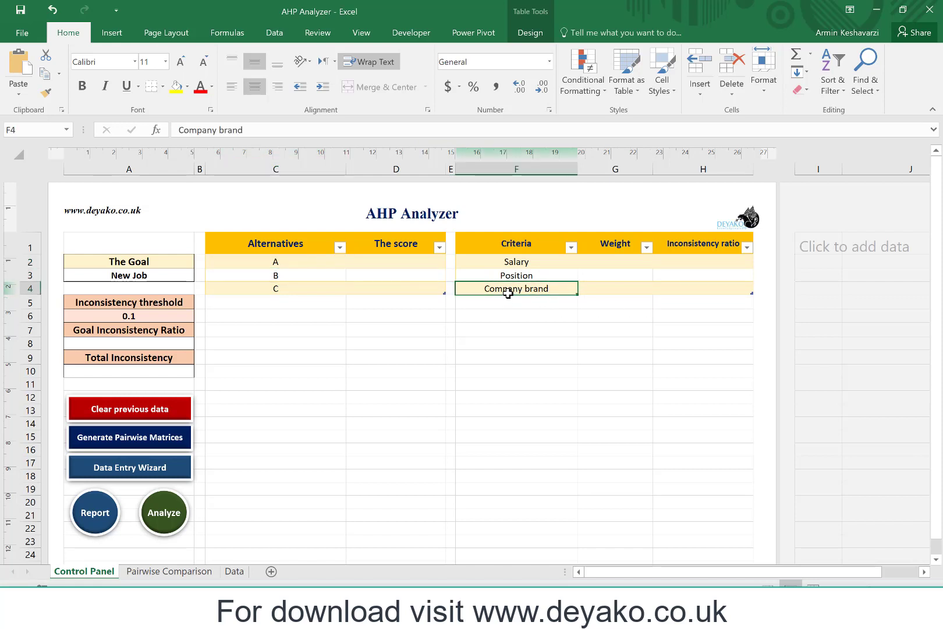
click(301, 263)
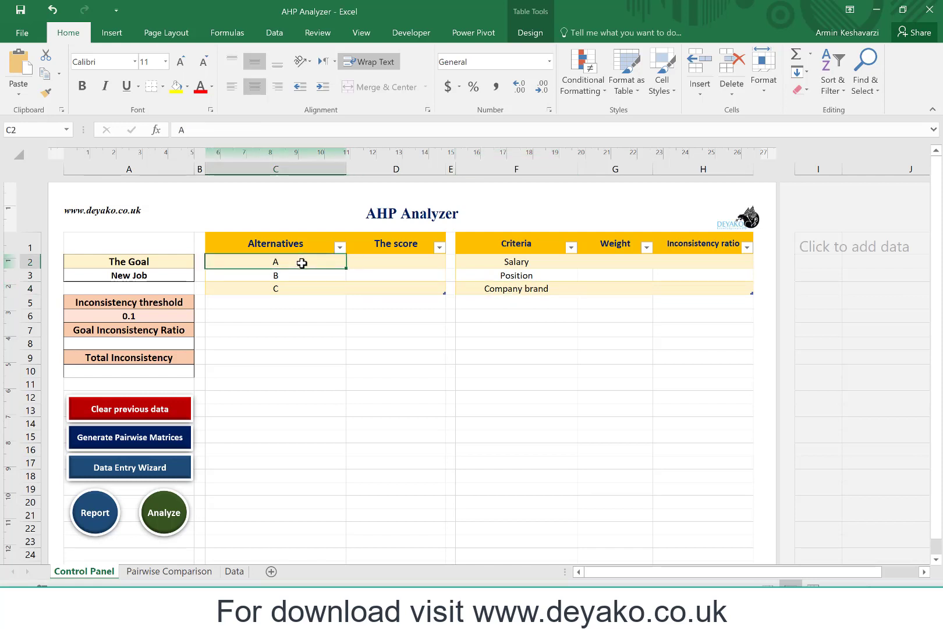
click(278, 278)
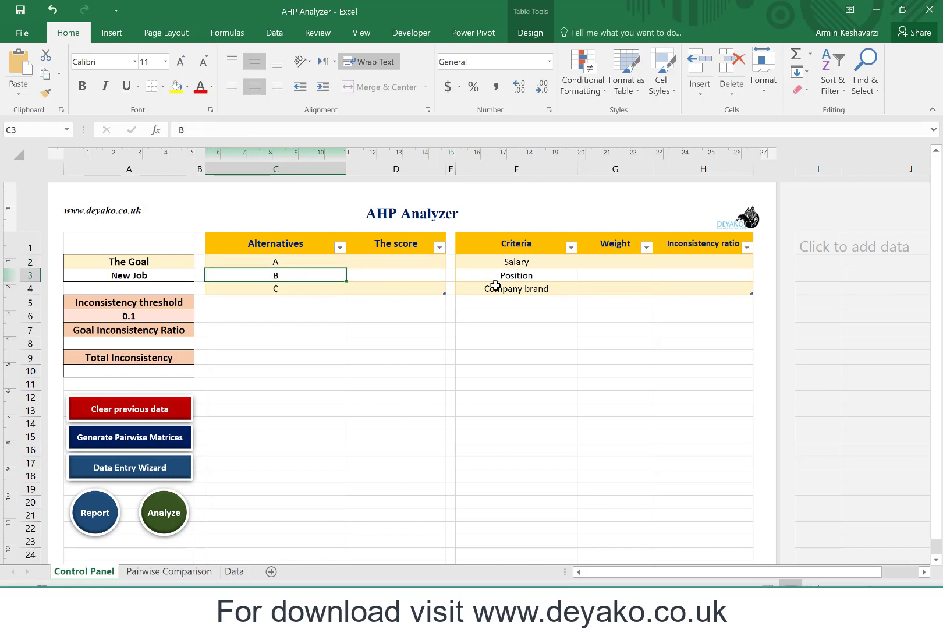
click(554, 288)
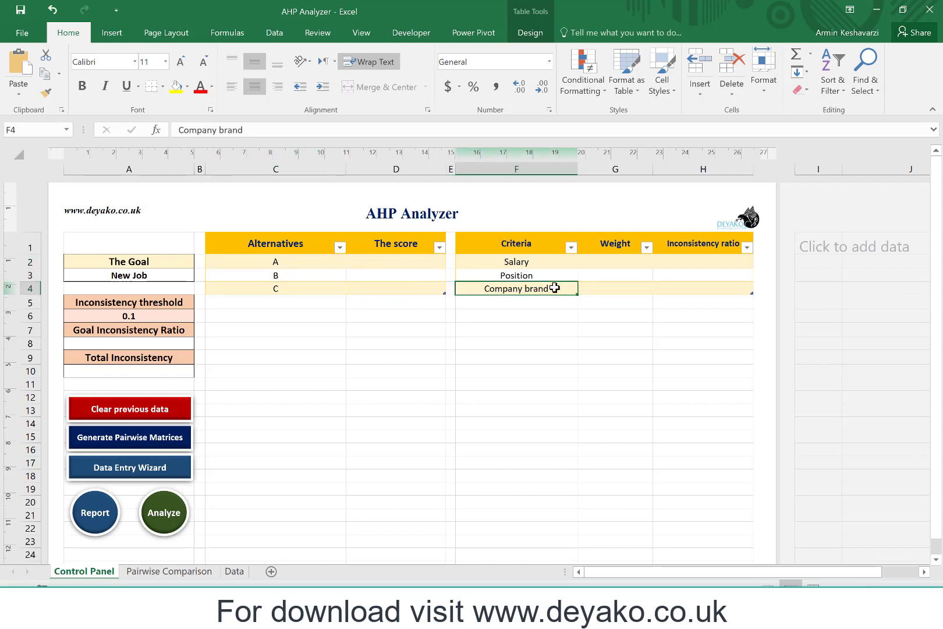
drag(291, 258, 283, 301)
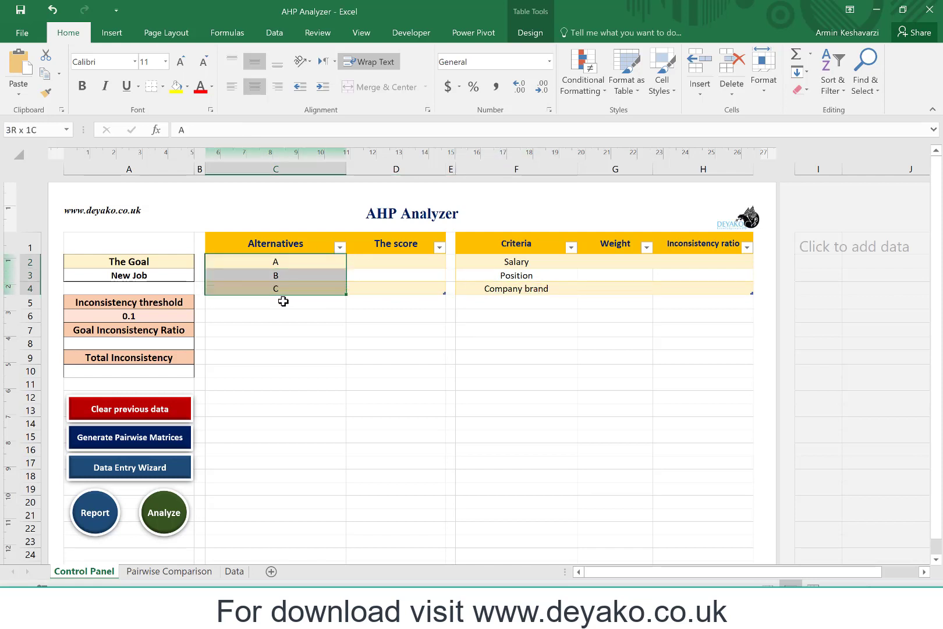
drag(515, 262, 515, 284)
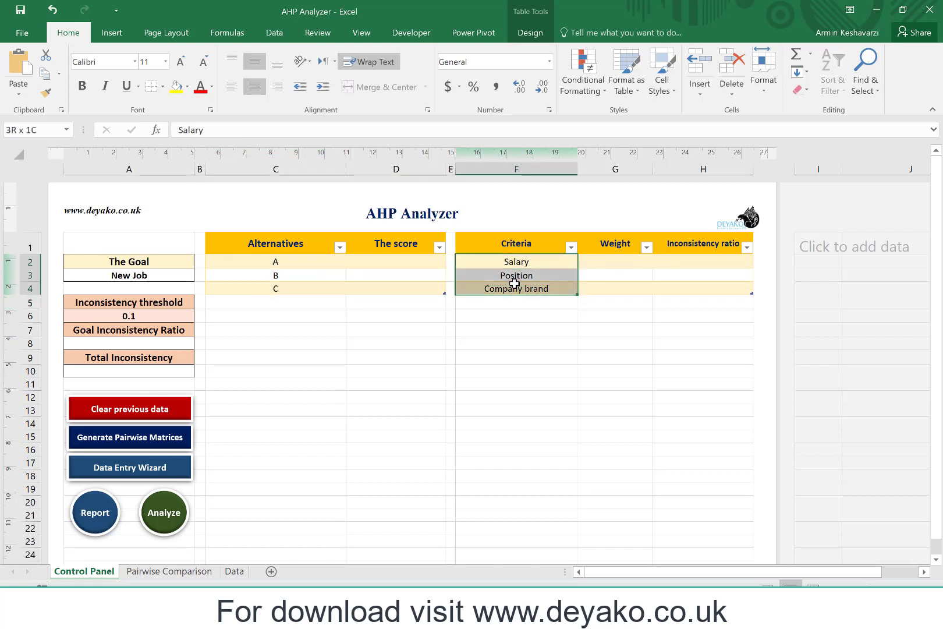
- Generate the pairwise matrices and rate the criteria: Salary to Position 7, Salary to Company brand 6, Position to Company brand 5
click(179, 441)
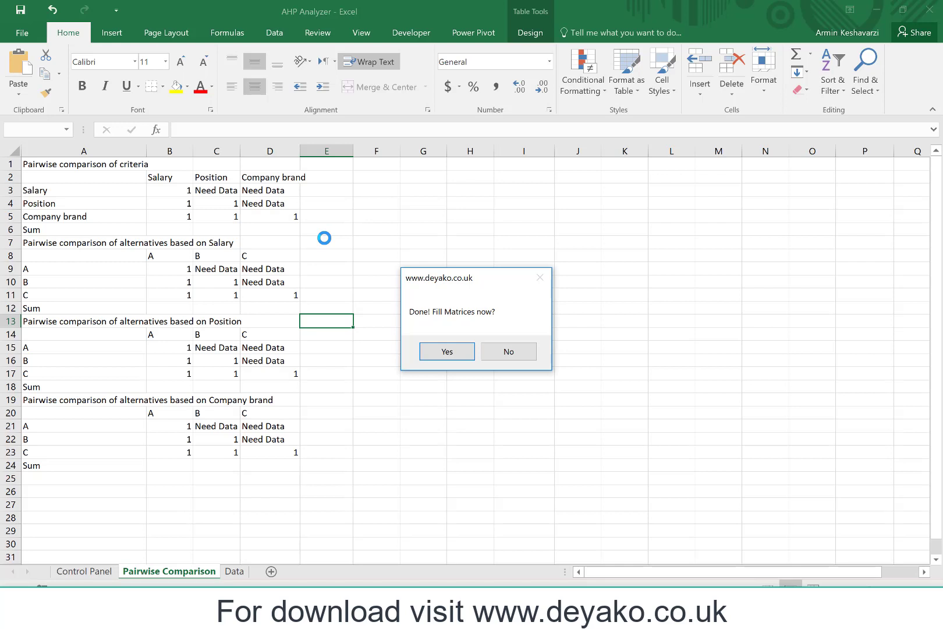
click(447, 352)
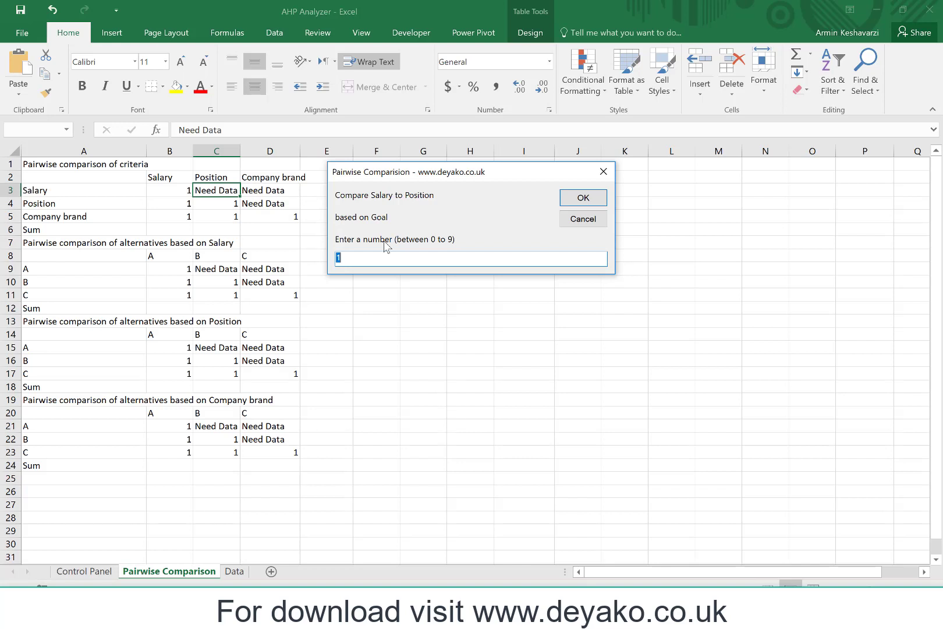
text(7)
click(583, 198)
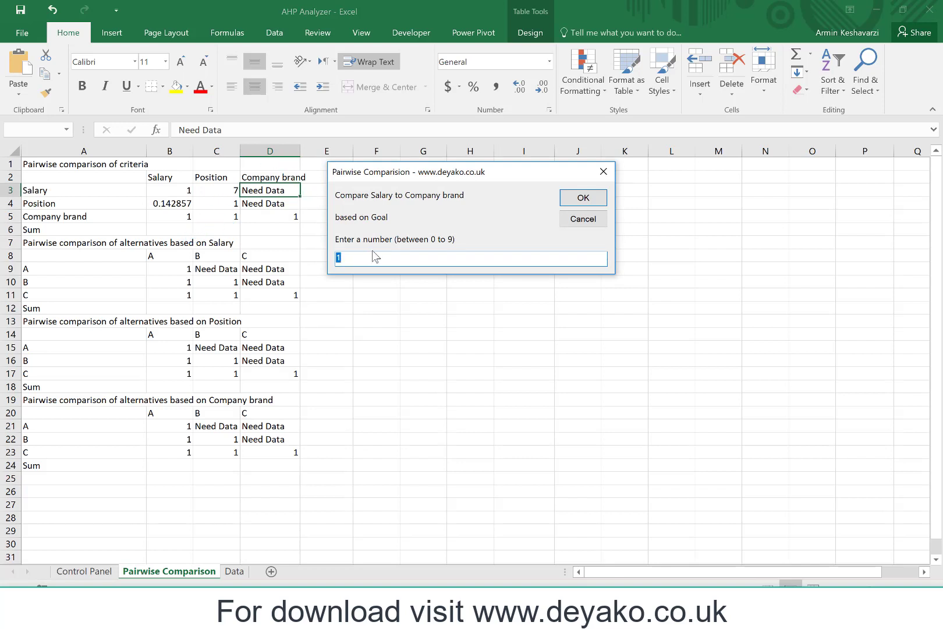
text(6)
key(Return)
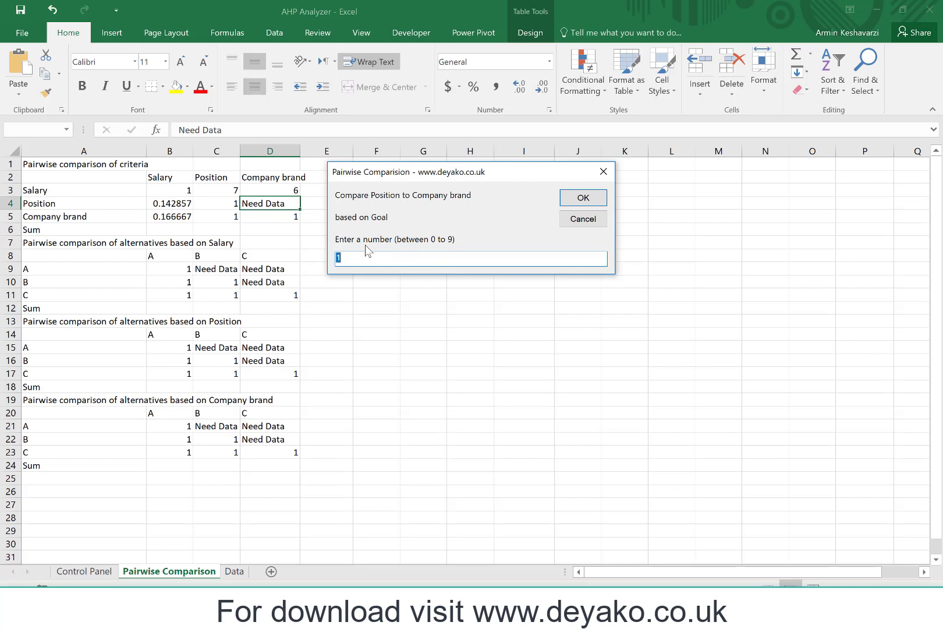
text(5)
key(Return)
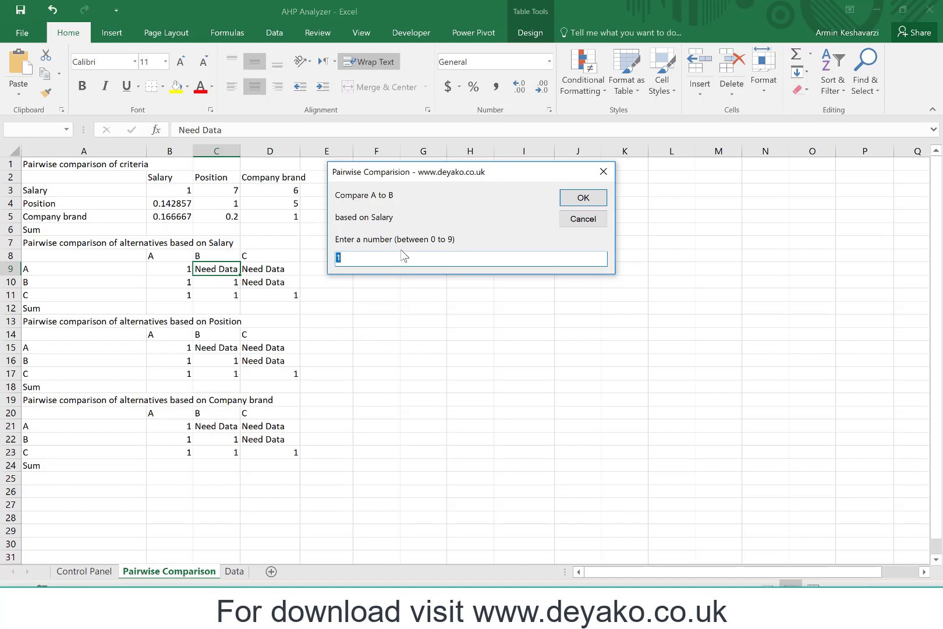
- Rate the alternatives based on Salary: A to B 3, A to C 3 and B to C 4
text(3)
key(Return)
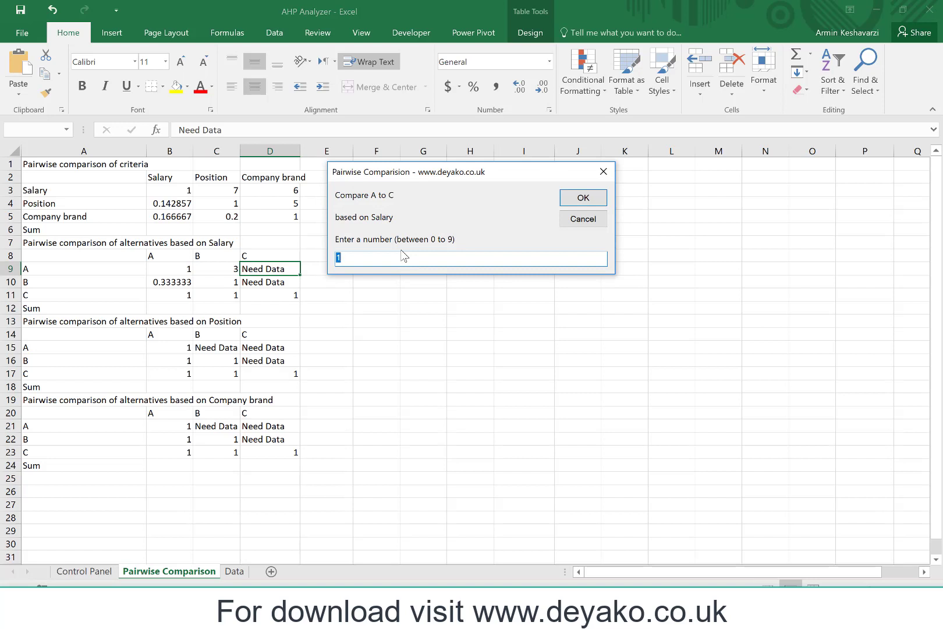
text(3)
key(Return)
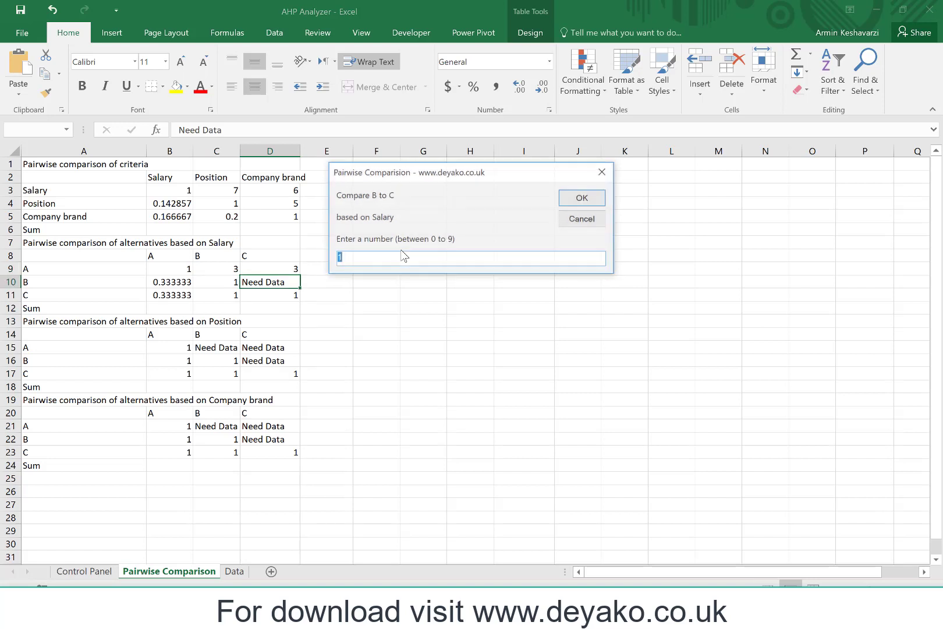
text(4)
key(Return)
- Rate the alternatives based on Position: A to B 5, A to C 2 and B to C 3
text(5)
key(Return)
text(2)
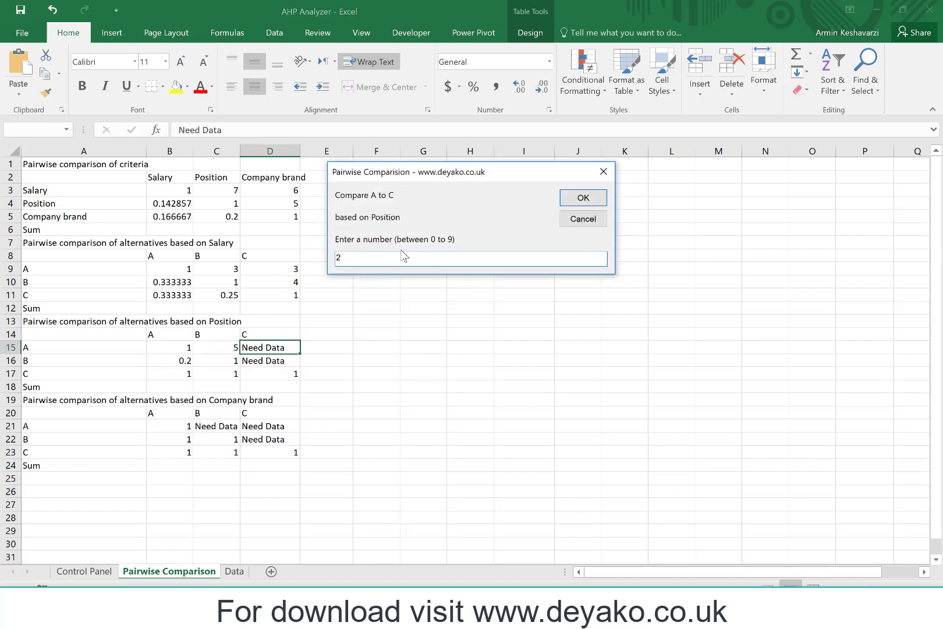
key(Return)
key(Return)
- Based on Company brand, rate A to B as 4, leave the guided entry, and enter 2 for A to C directly in D21
text(4)
key(Return)
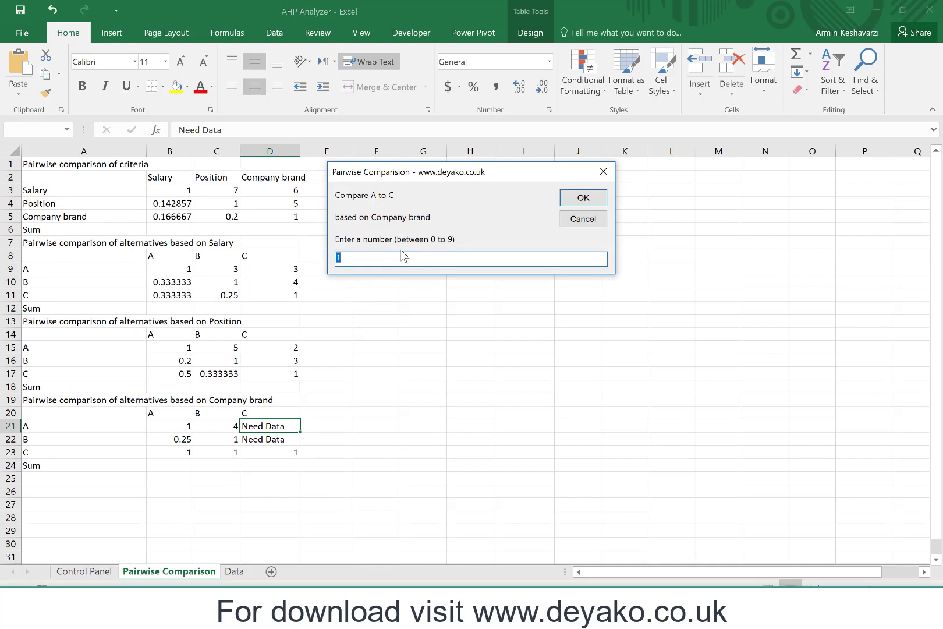
click(579, 220)
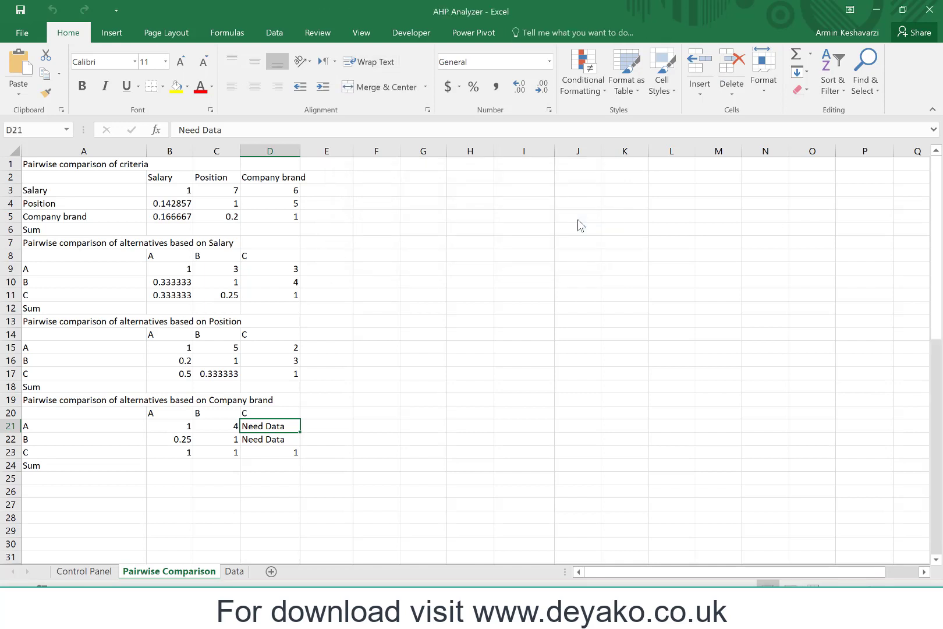
click(69, 571)
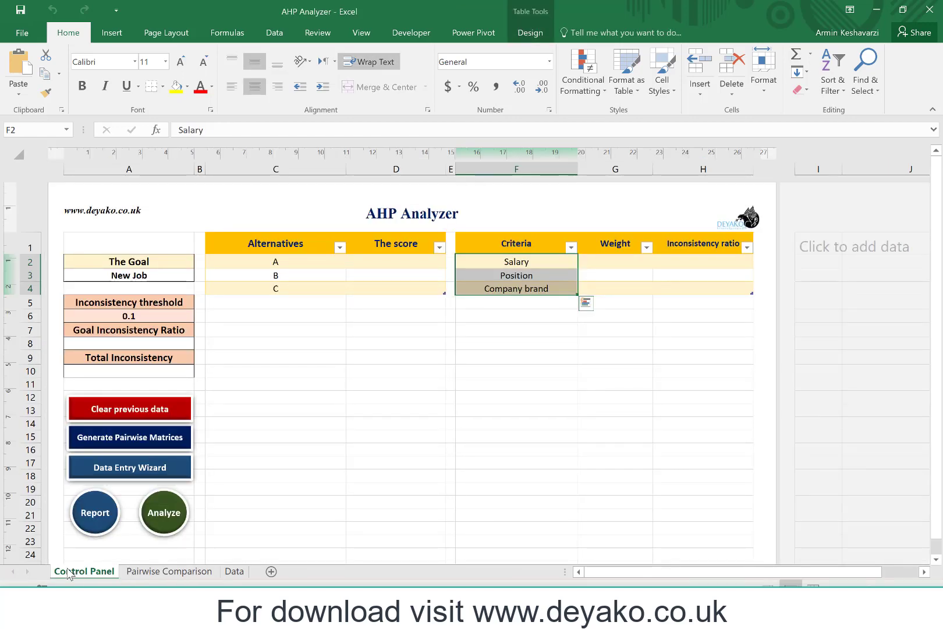
click(156, 570)
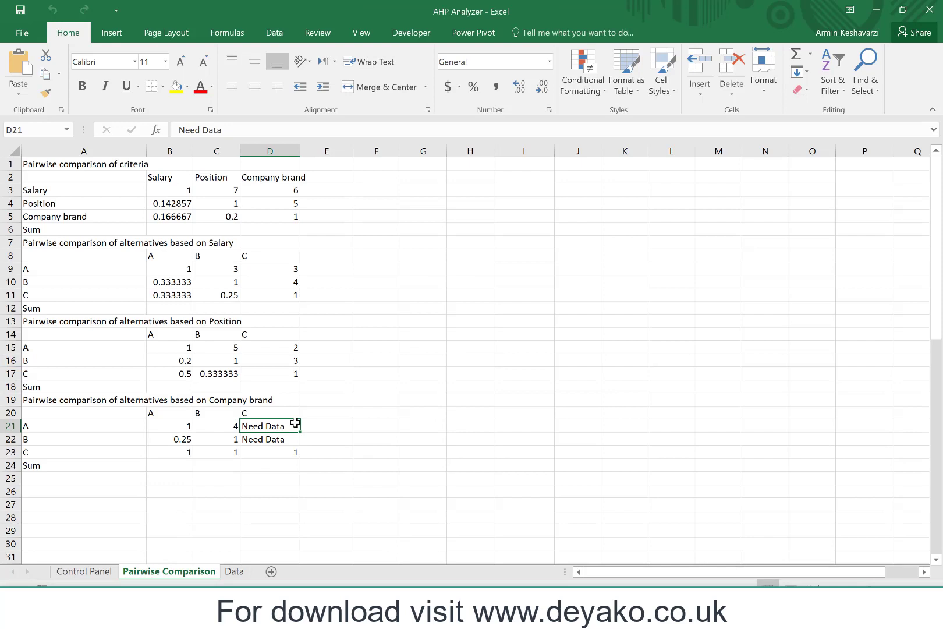
text(2)
key(Return)
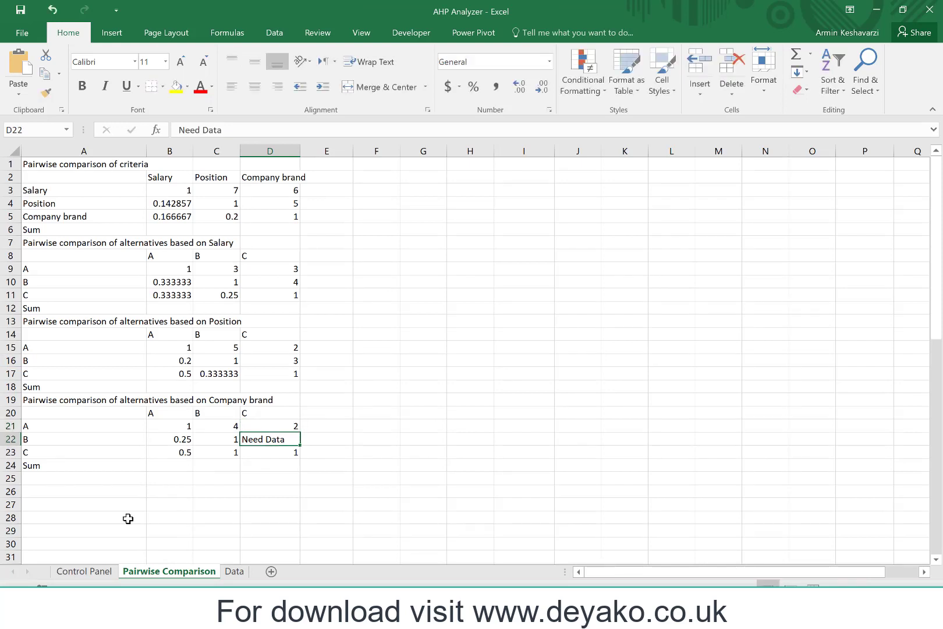
- Resume the Data Entry Wizard from the Control Panel sheet and rate B to C based on Company brand as 1
click(92, 573)
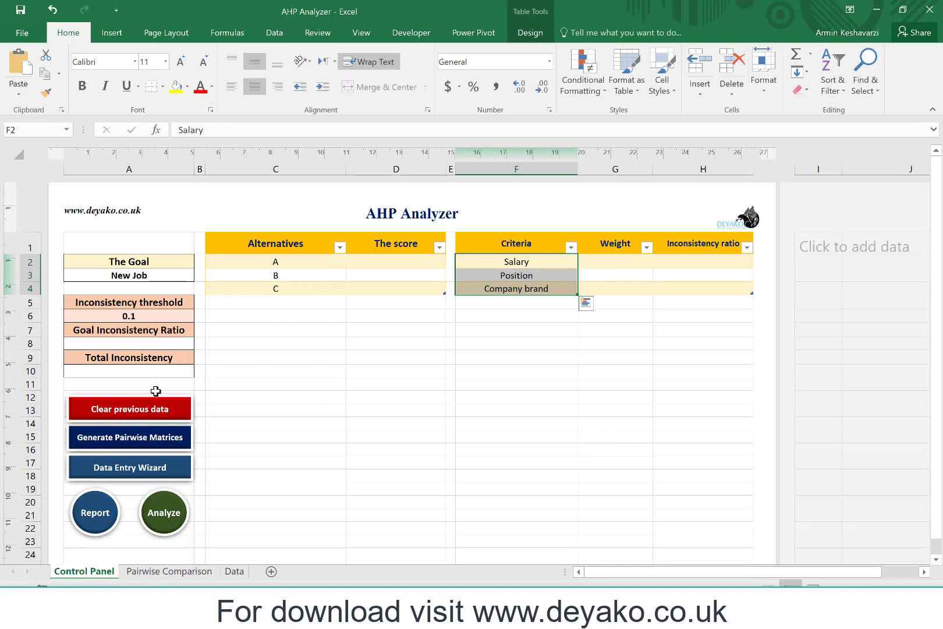
click(126, 469)
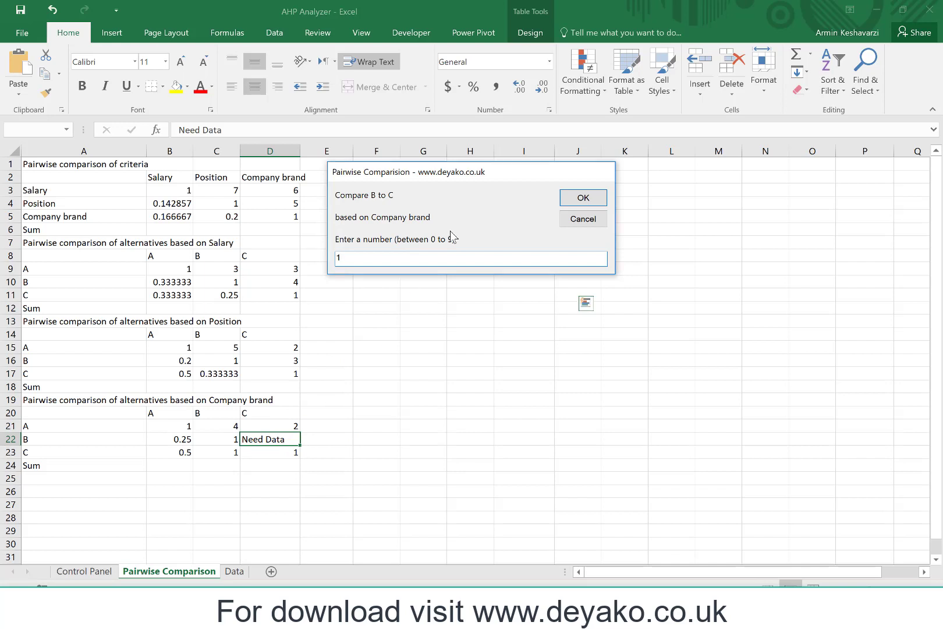
key(Return)
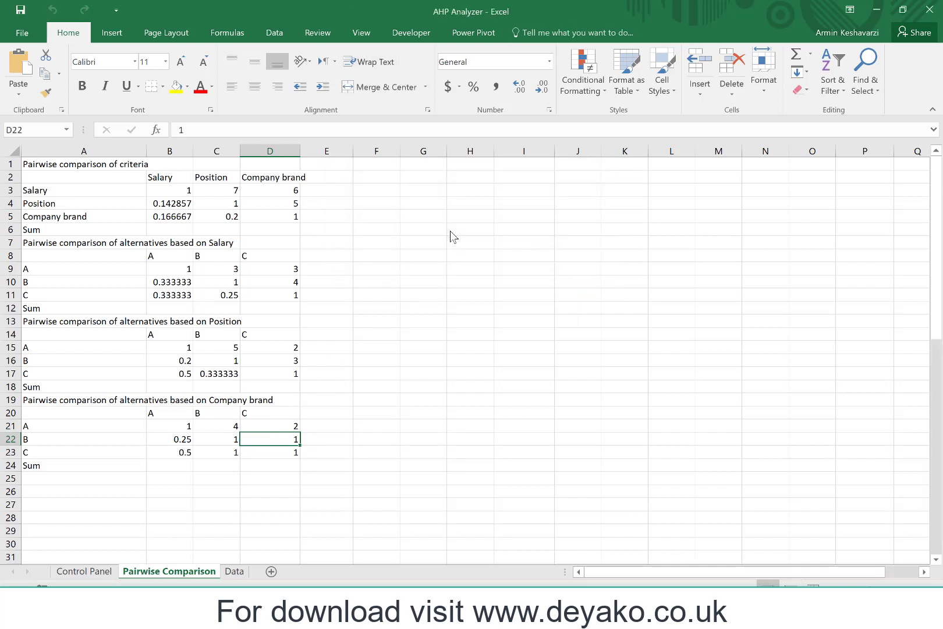
- Run the analysis from the Control Panel sheet and examine the alternatives with their scores
click(82, 572)
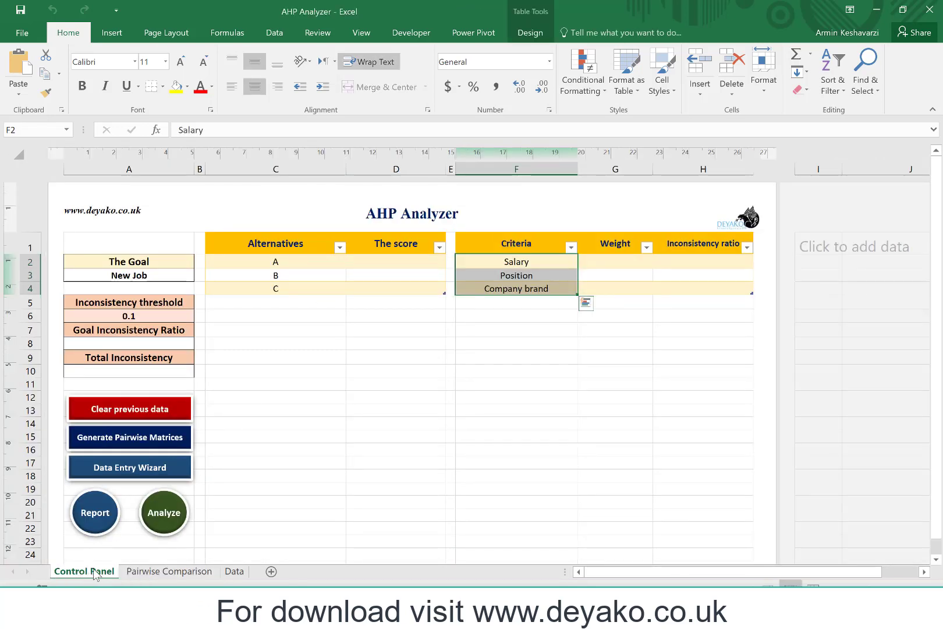
click(172, 523)
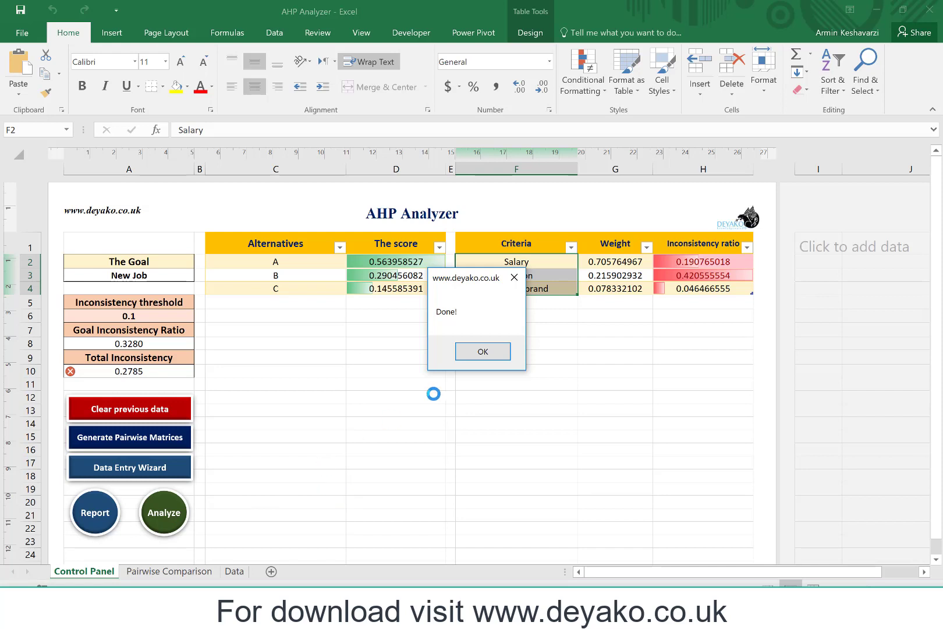
click(471, 354)
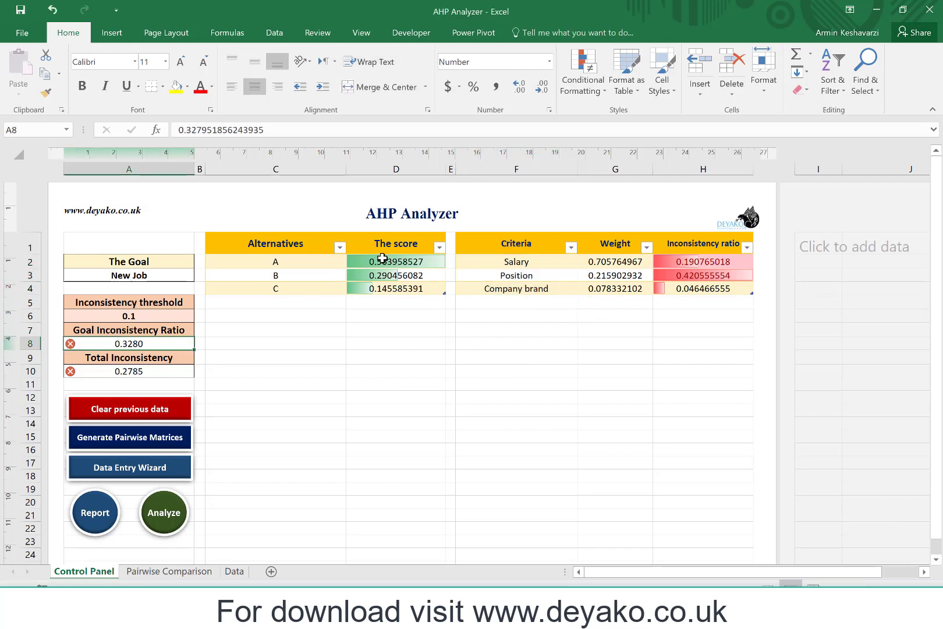
drag(304, 266, 297, 291)
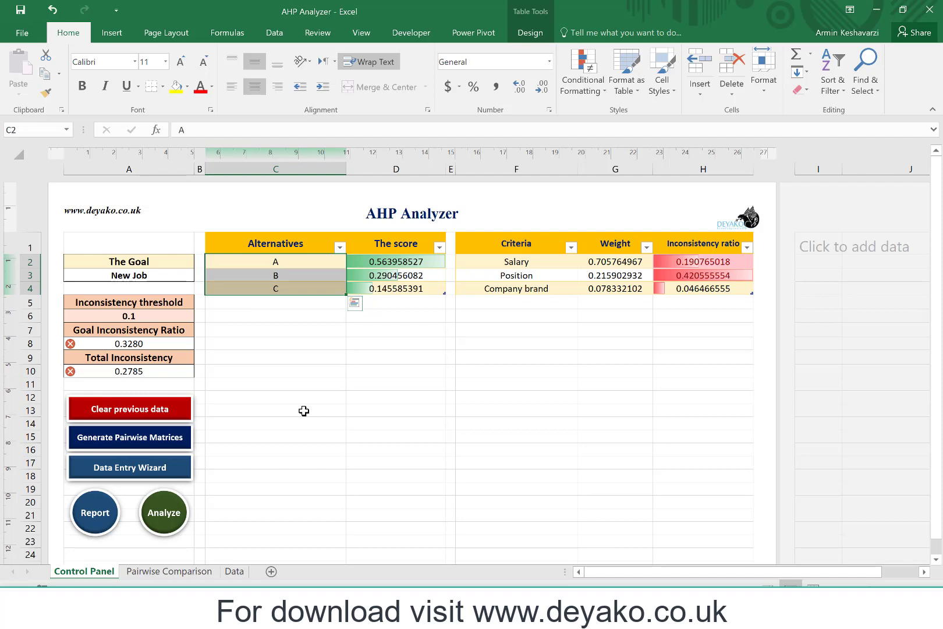
- Regenerate the pairwise matrices and rate the criteria: Salary to Position 3, Salary to Company brand 4, Position to Company brand 2
click(147, 445)
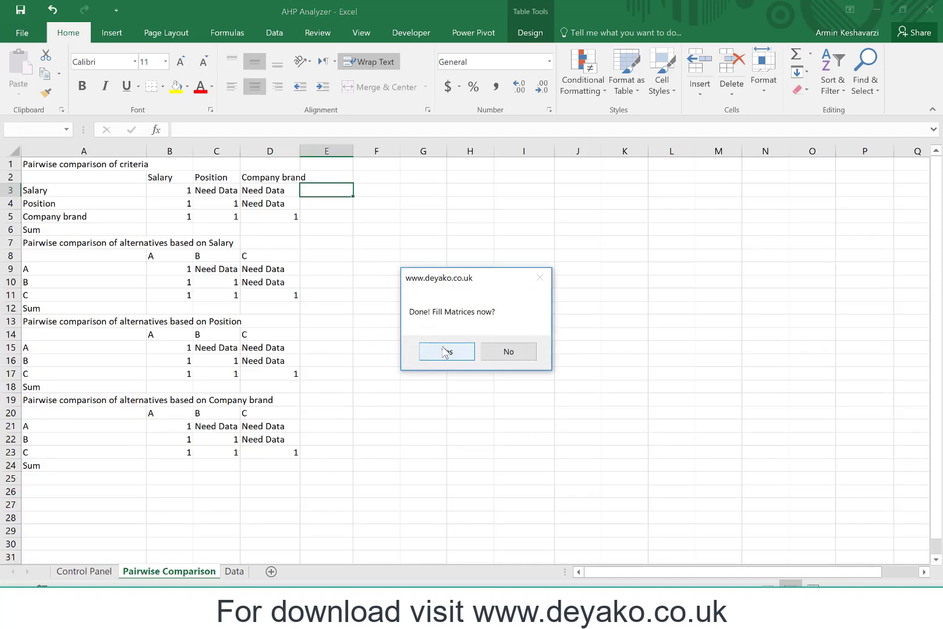
click(446, 352)
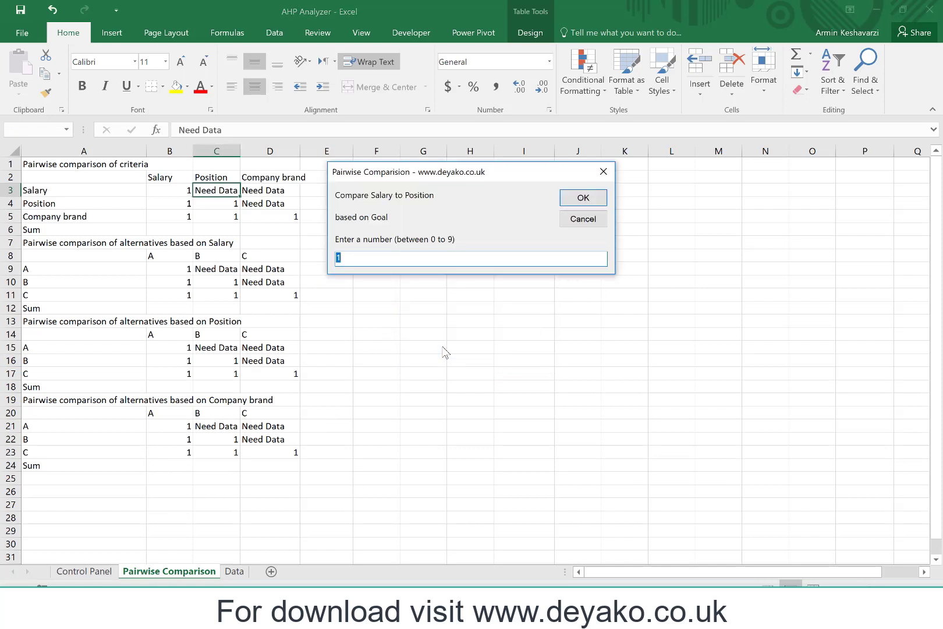
text(3)
key(Return)
text(4)
key(Return)
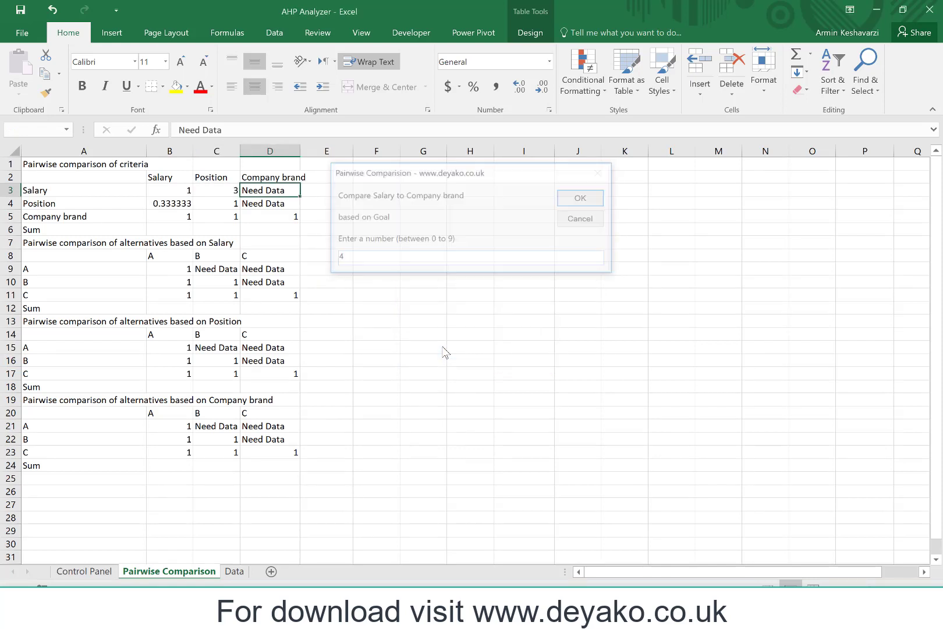
text(2)
key(Return)
- Rate the alternatives based on Salary: A to B 5, A to C 2 and B to C 1
text(5)
key(Return)
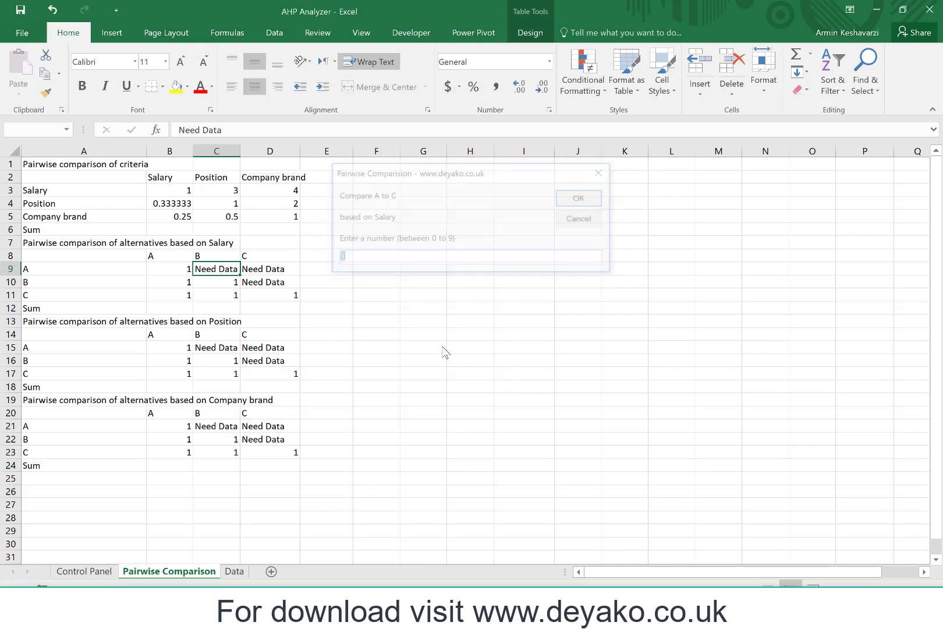
text(2)
key(Return)
key(Return)
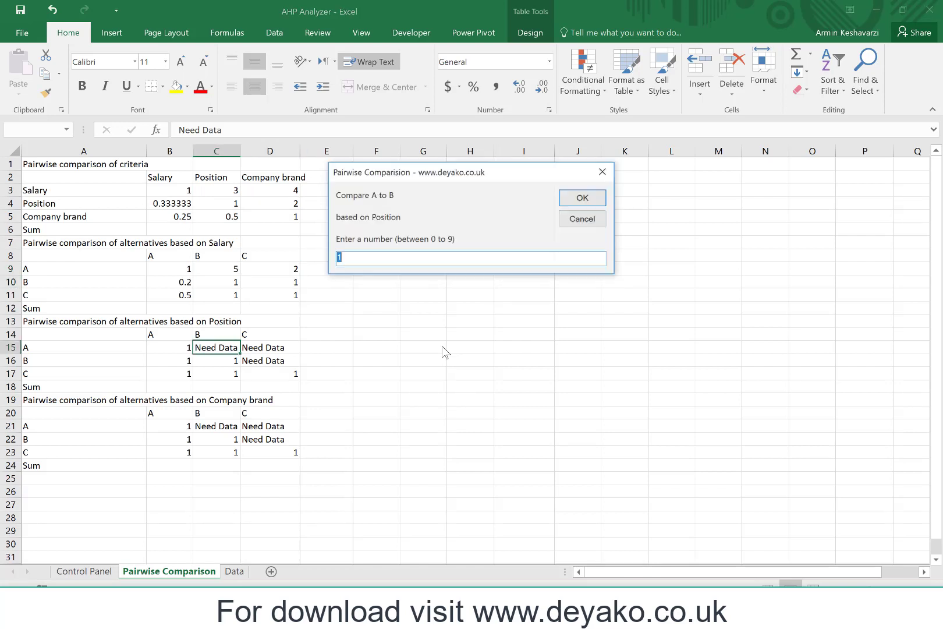
- Rate the alternatives based on Position: A to B 5, A to C 4 and B to C 3
text(5)
key(Return)
text(4)
key(Return)
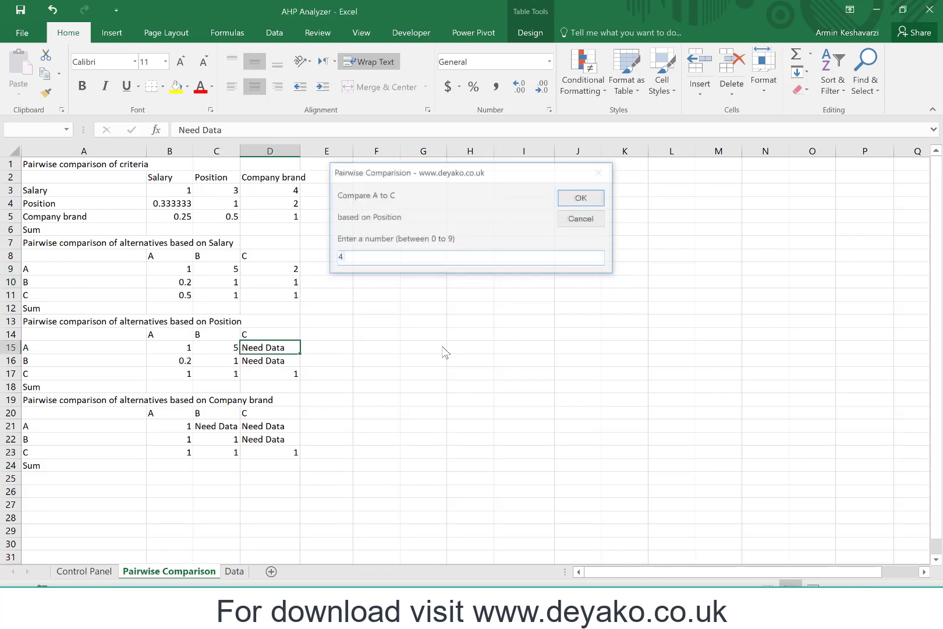
text(3)
key(Return)
- Rate the alternatives based on Company brand as A to B 6, A to C 4 and B to C 2, and run the analysis
text(6)
key(Return)
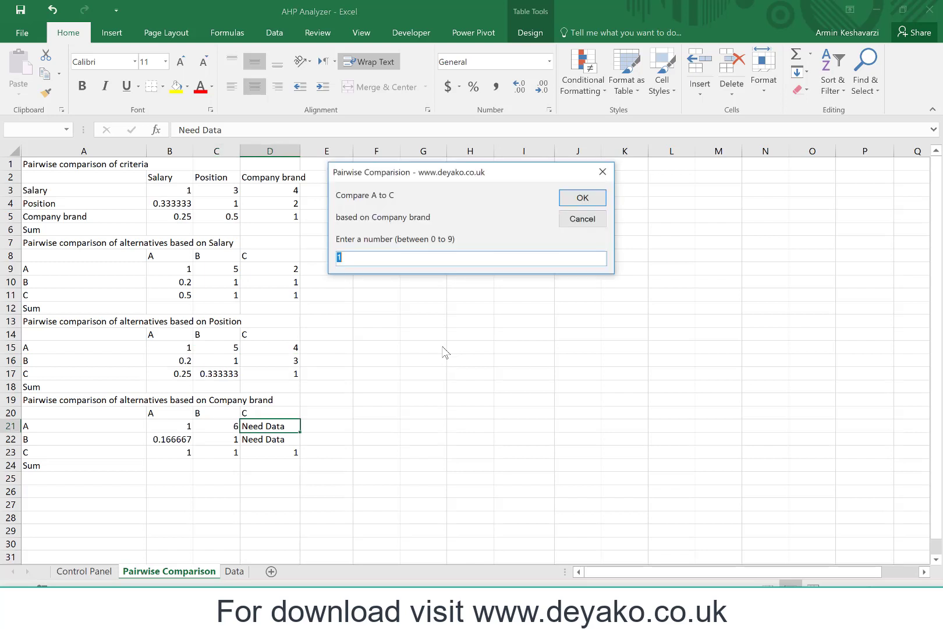
text(4)
key(Return)
text(2)
key(Return)
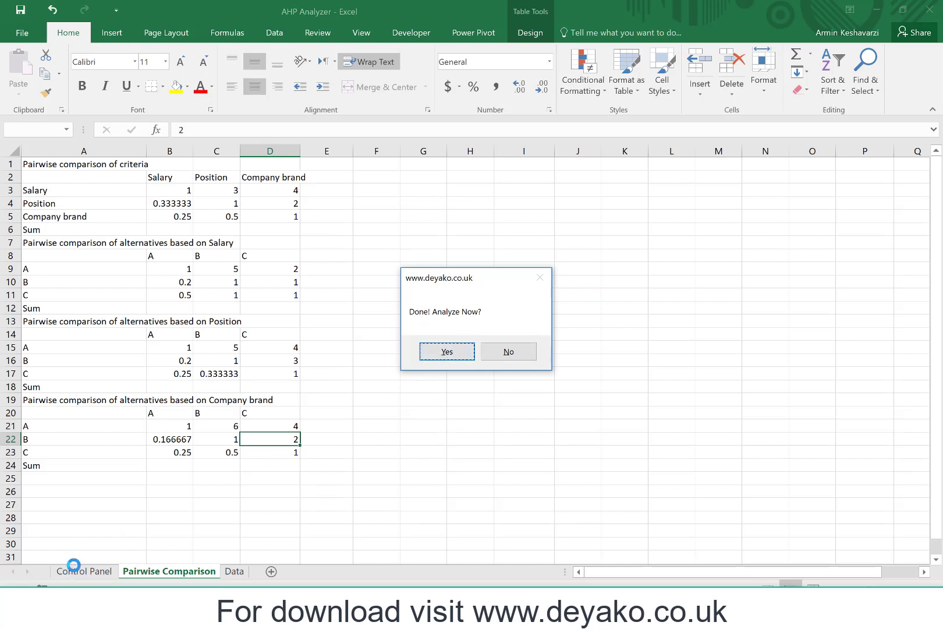
click(451, 352)
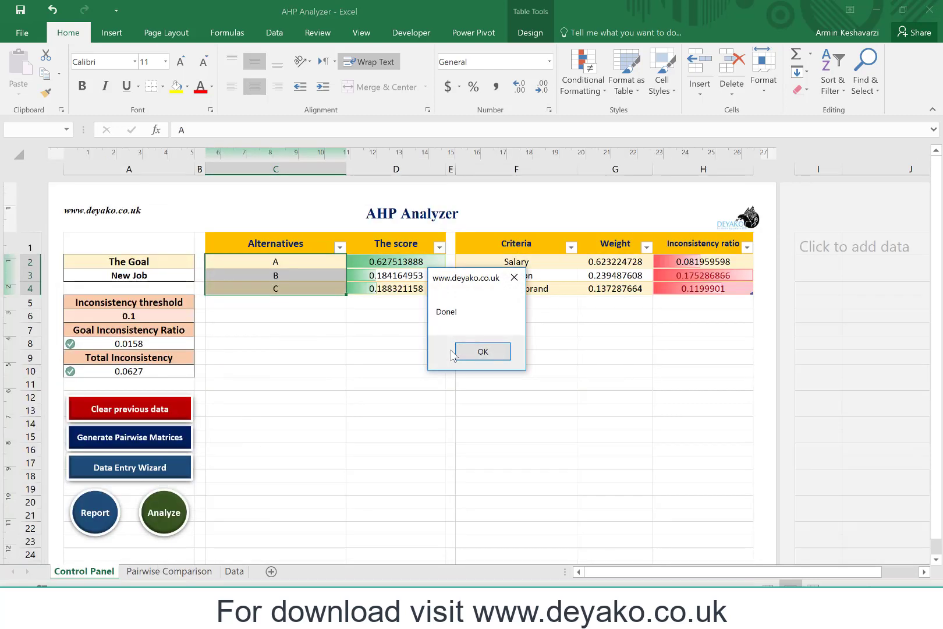
click(481, 353)
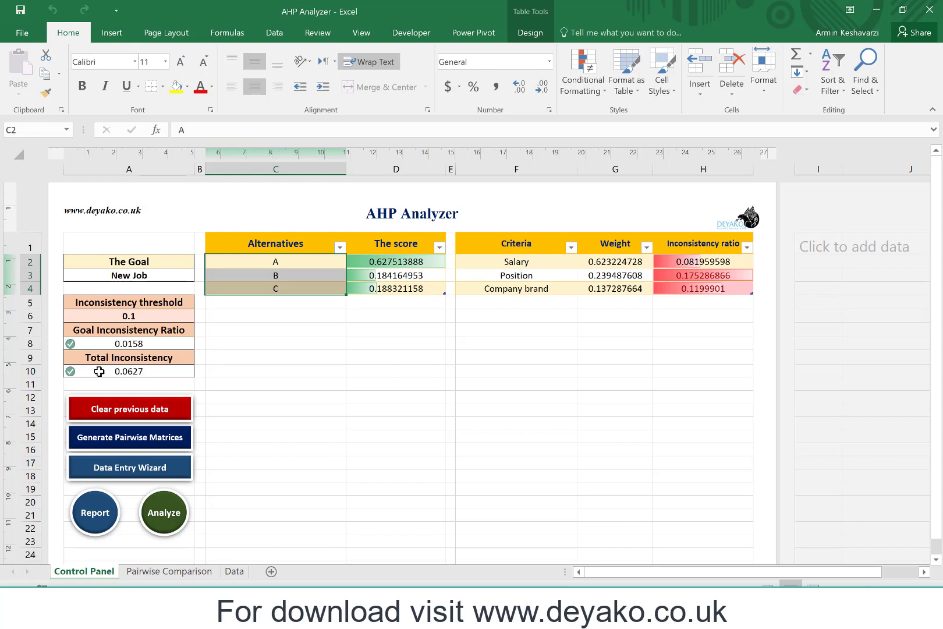
- Compare each criterion's inconsistency ratio with the threshold, and examine the Position and Company brand matrices on the Pairwise Comparison sheet
click(119, 313)
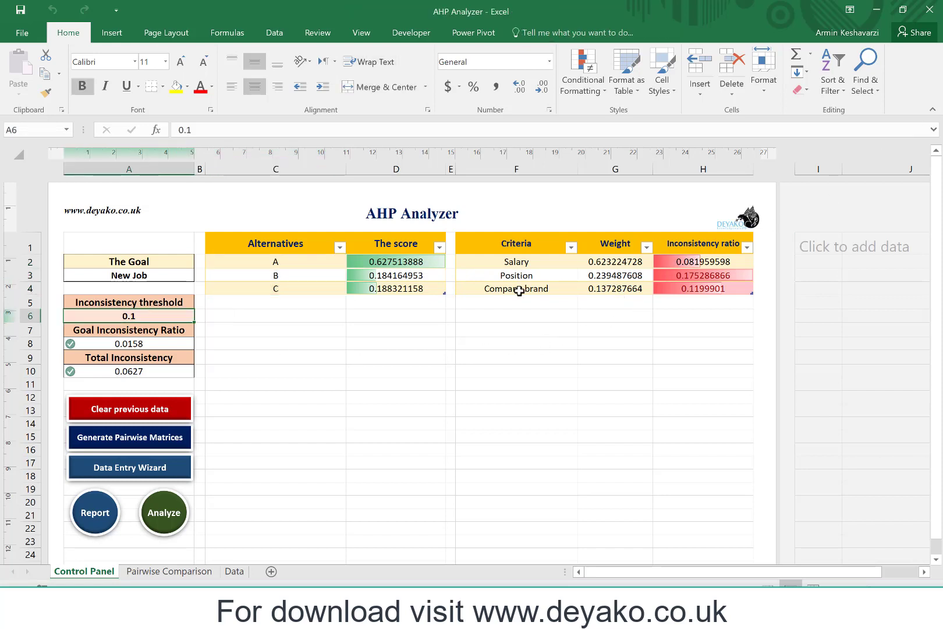
drag(572, 269, 730, 263)
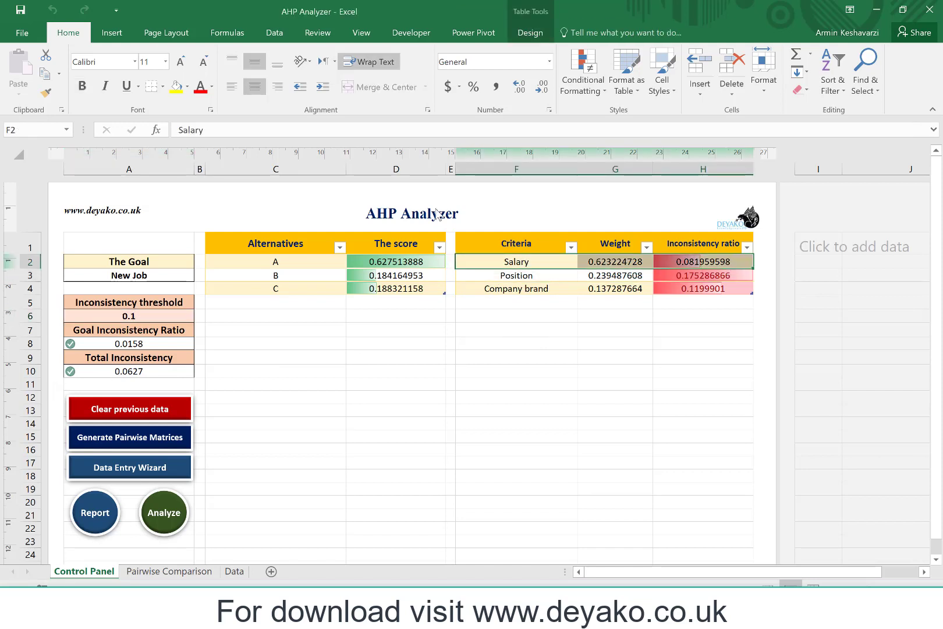
click(534, 272)
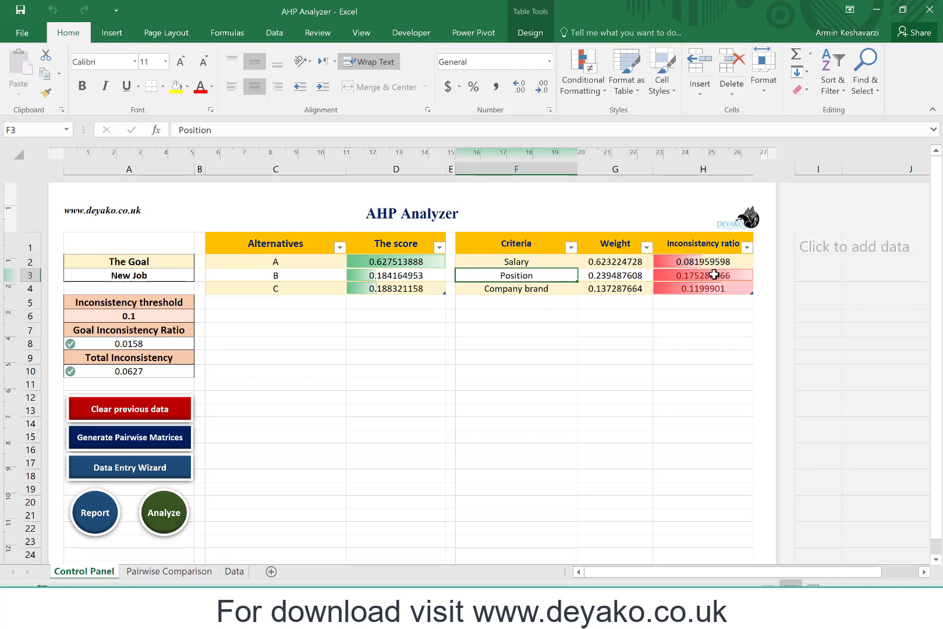
click(702, 277)
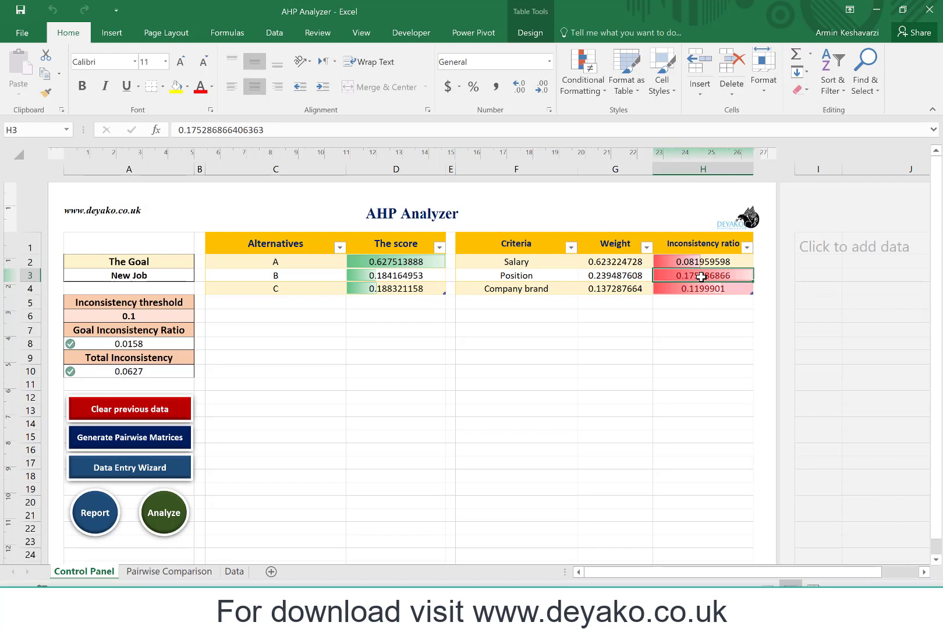
click(166, 572)
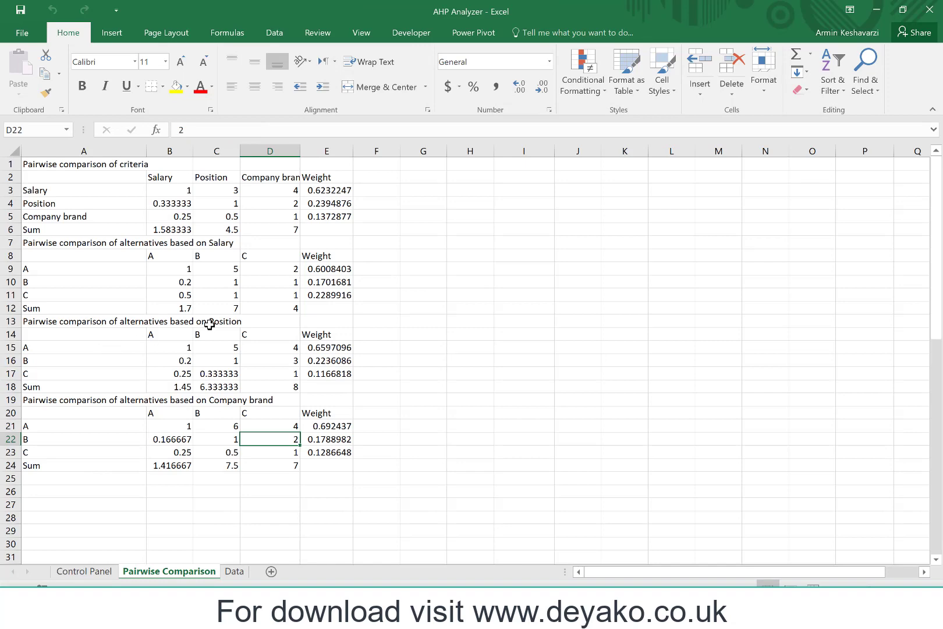
drag(65, 321, 333, 389)
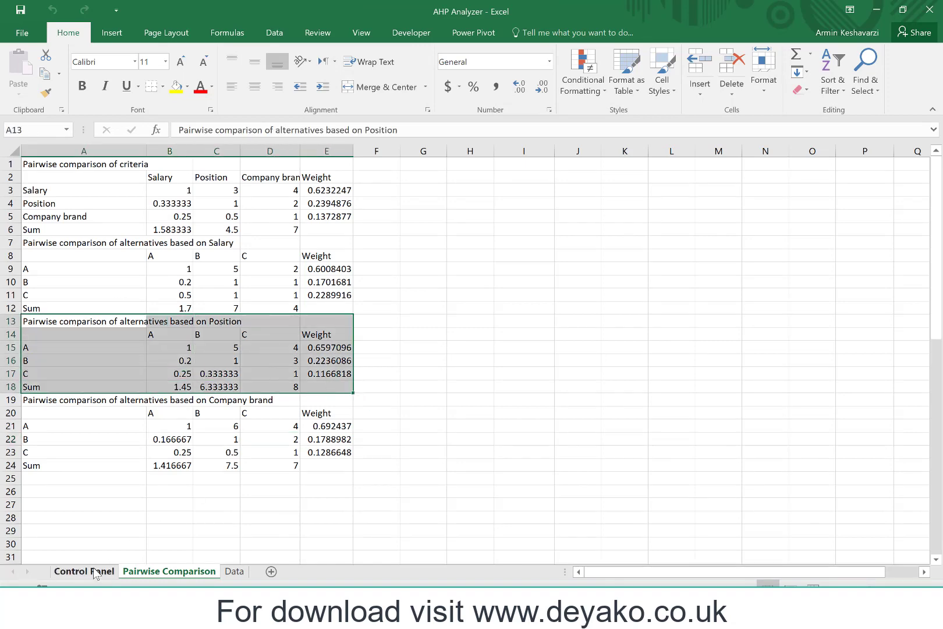
click(93, 569)
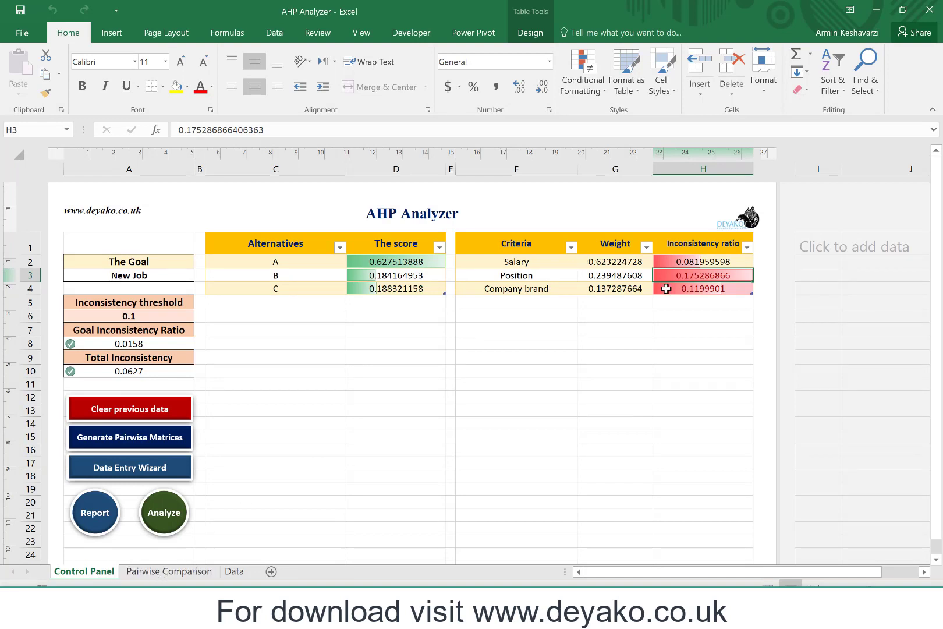
click(523, 291)
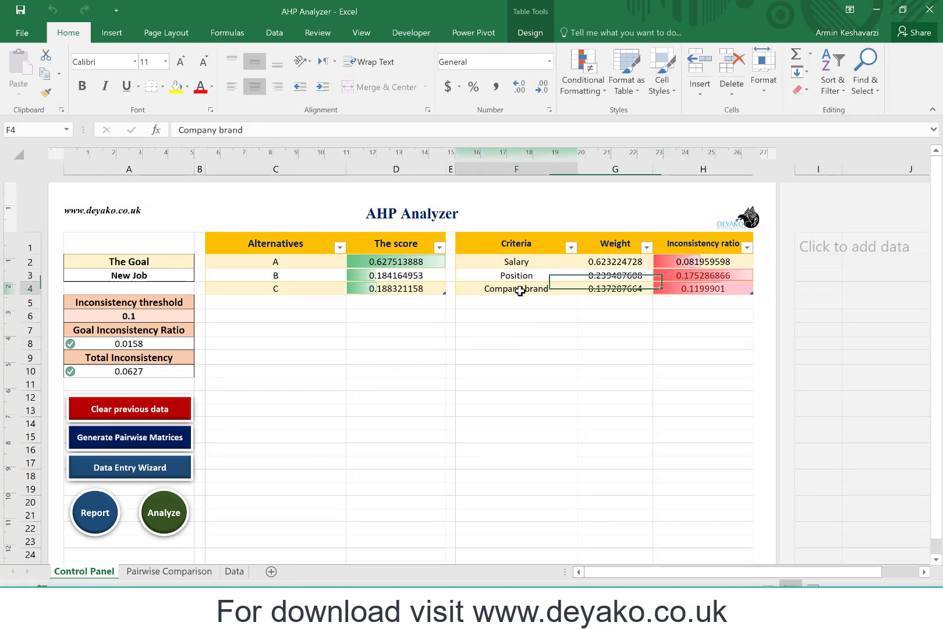
click(727, 287)
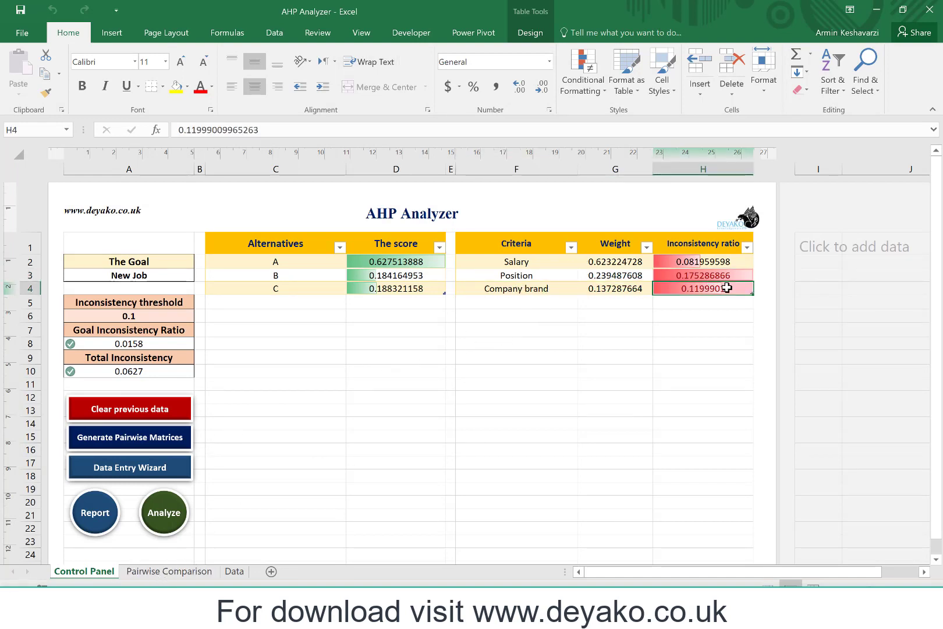
click(168, 572)
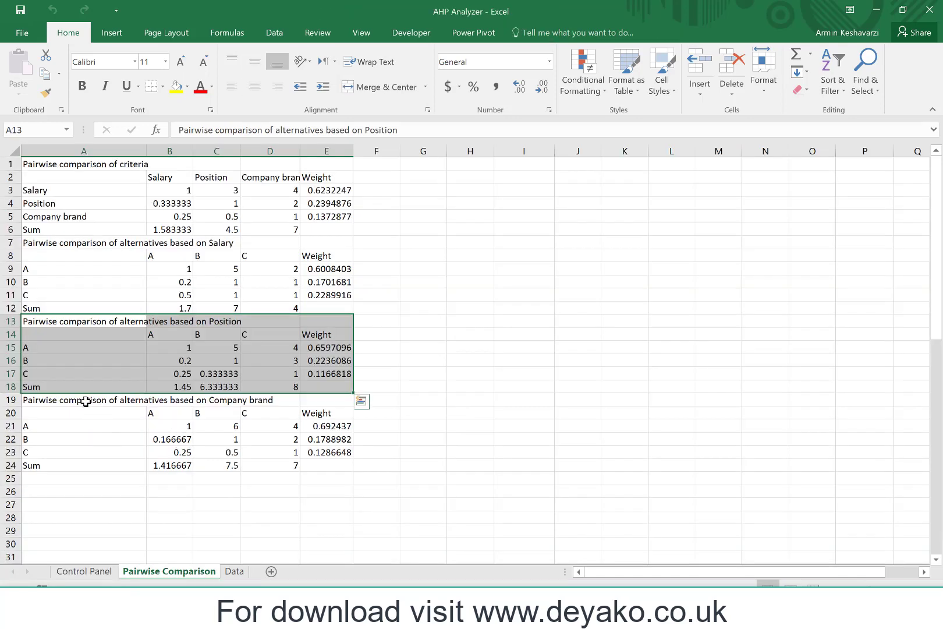
drag(86, 401, 280, 454)
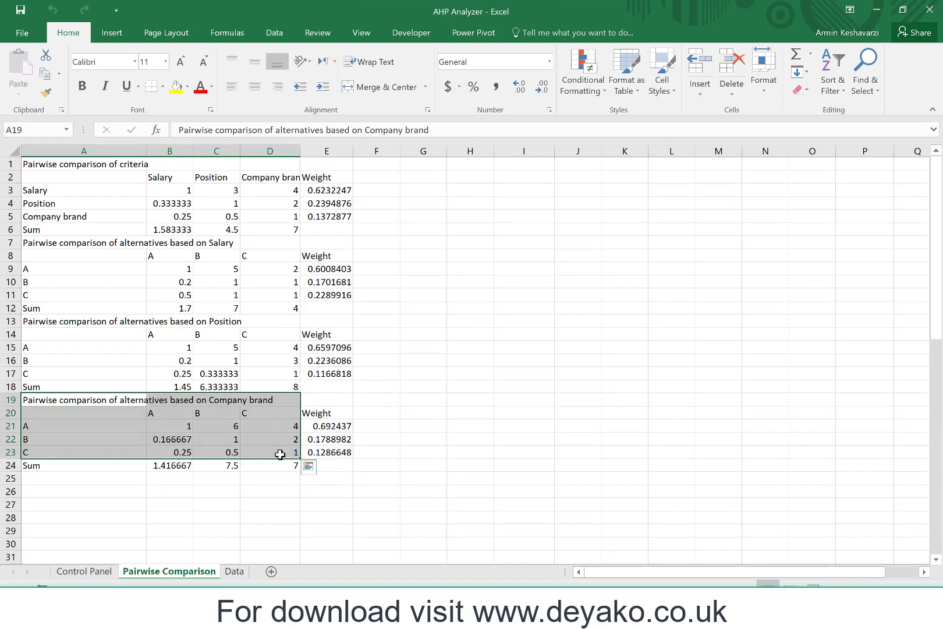
- In the Position matrix, change the ratings directly to 3 for A to B, 2 for A to C and 2.5 for B to C
click(225, 349)
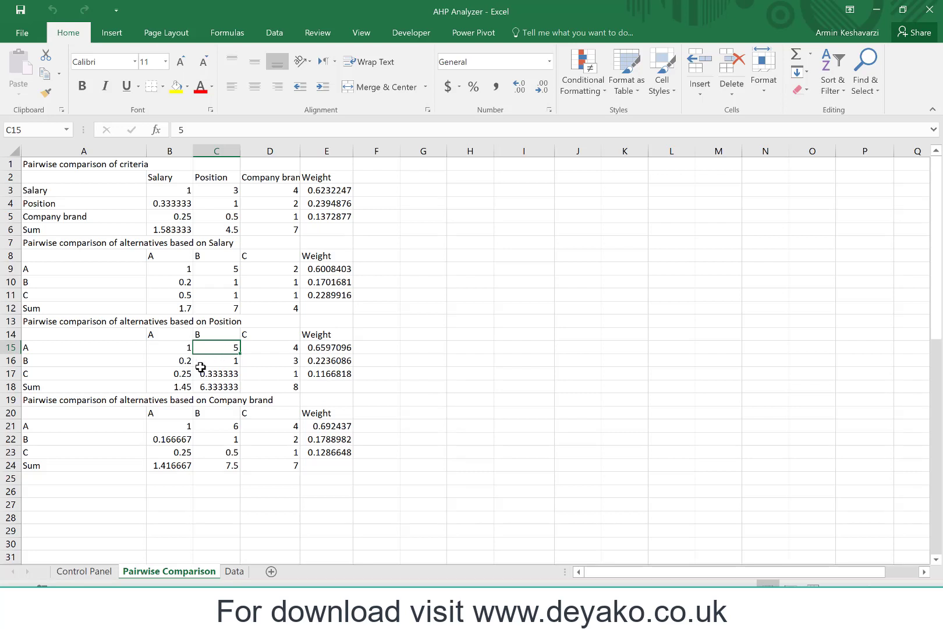
text(3)
key(Tab)
text(2)
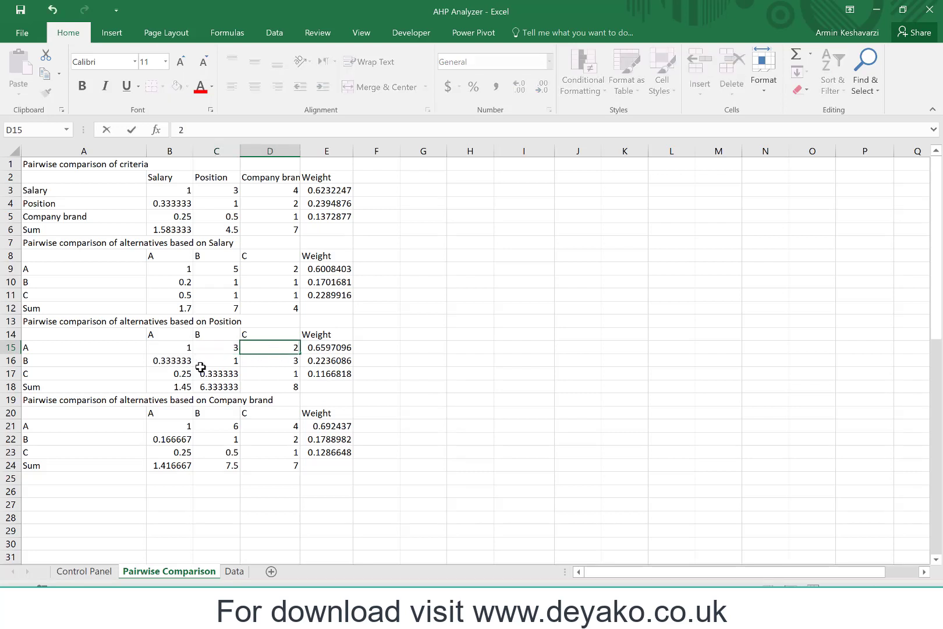
key(Return)
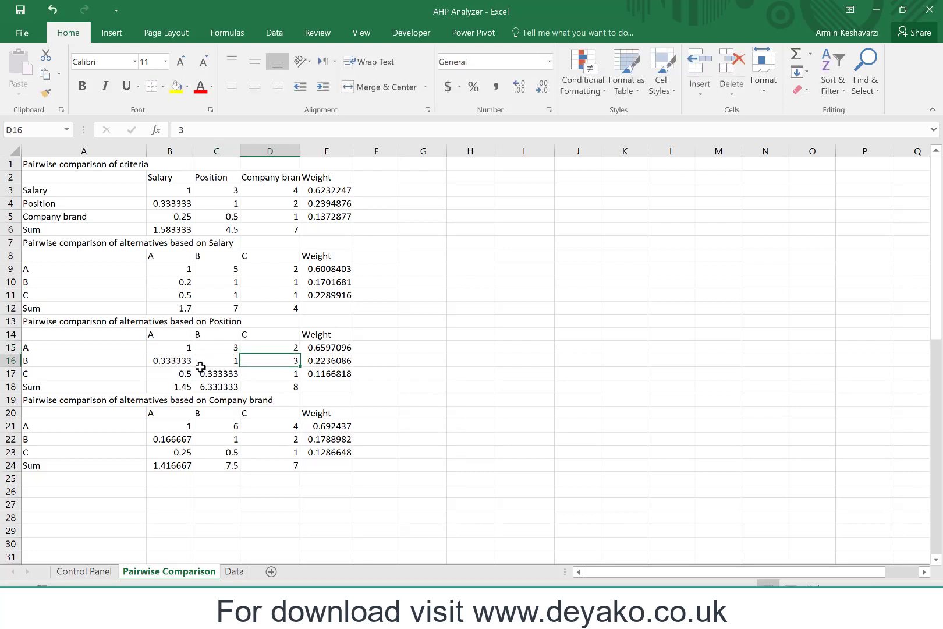
text(2.5)
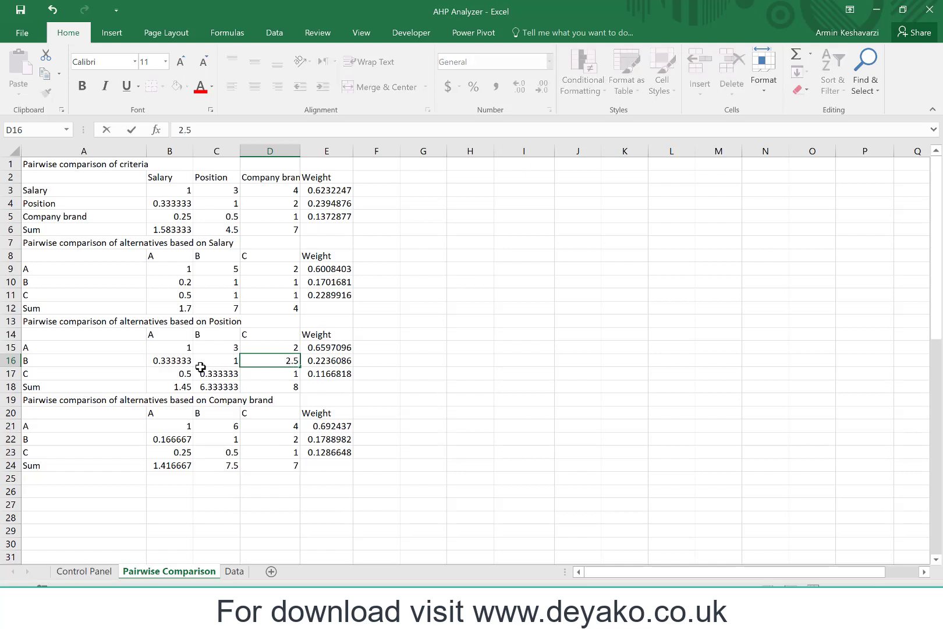
key(Return)
- In the Company brand matrix, change the rating of A to B to 4 and A to C to 3
click(233, 427)
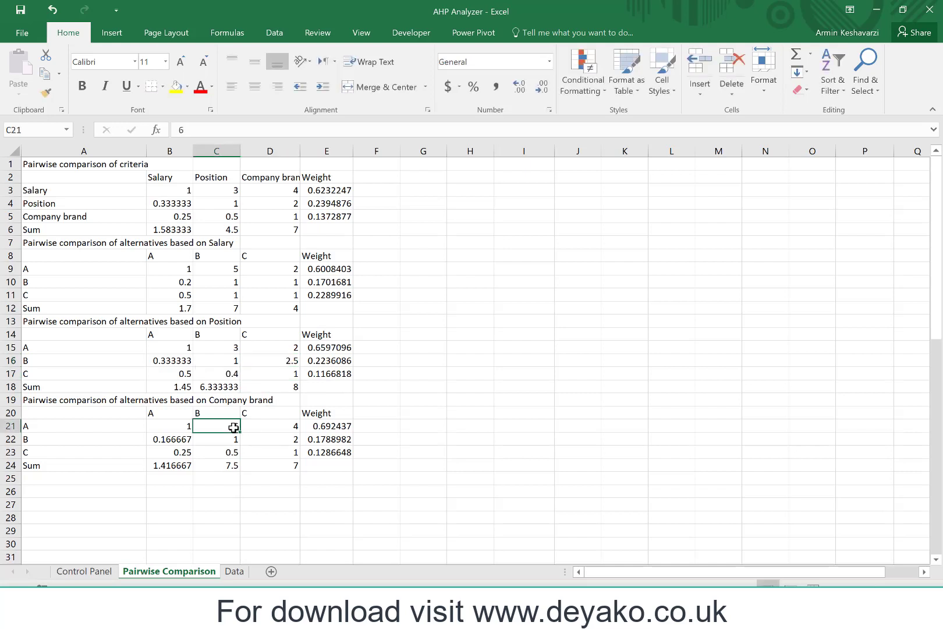
key(BackSpace)
text(4)
key(Tab)
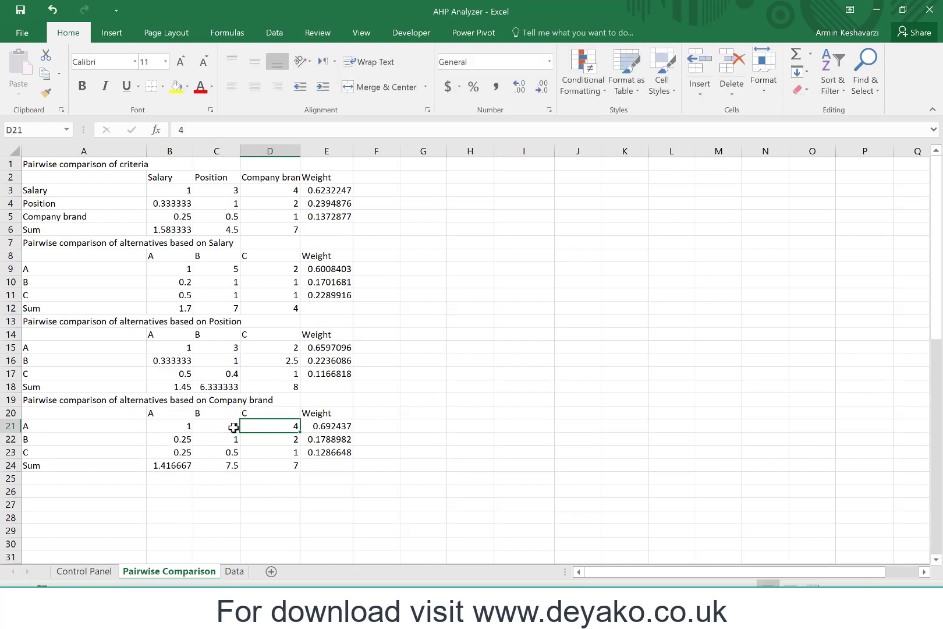
text(2)
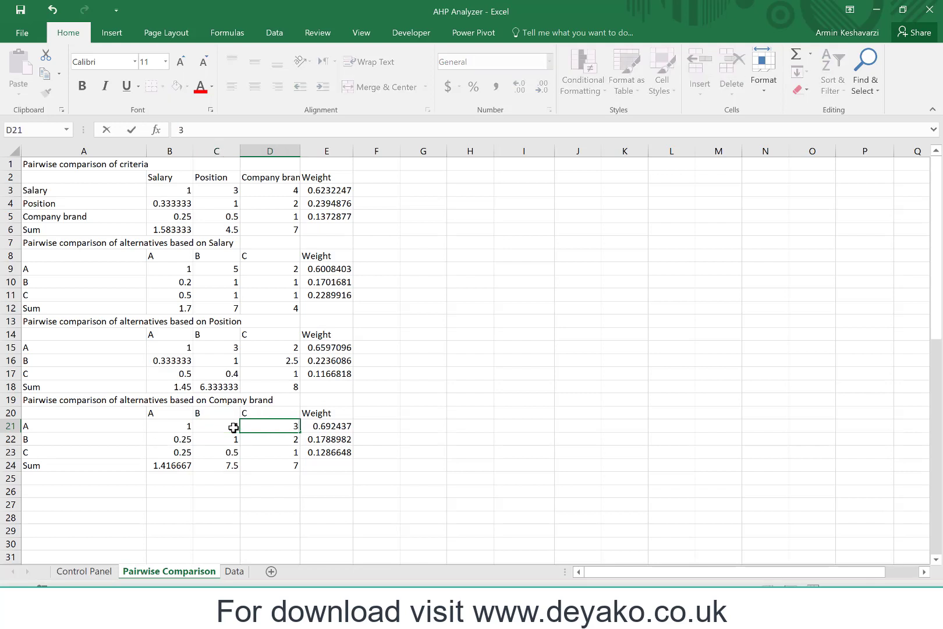
key(Return)
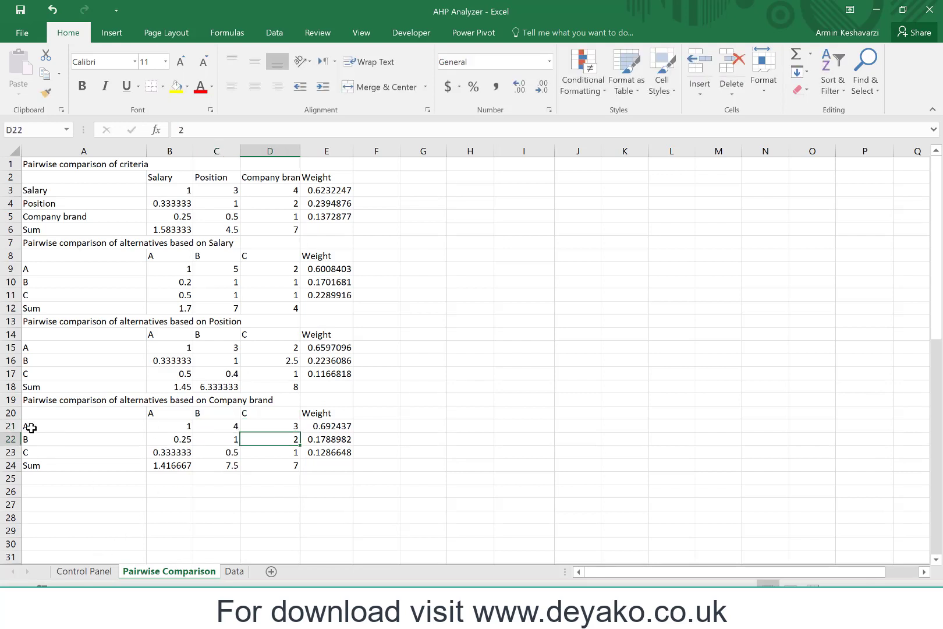
- Rerun the analysis from the Control Panel sheet and check the Company brand, Position and goal inconsistency ratios against the threshold
click(87, 571)
click(165, 512)
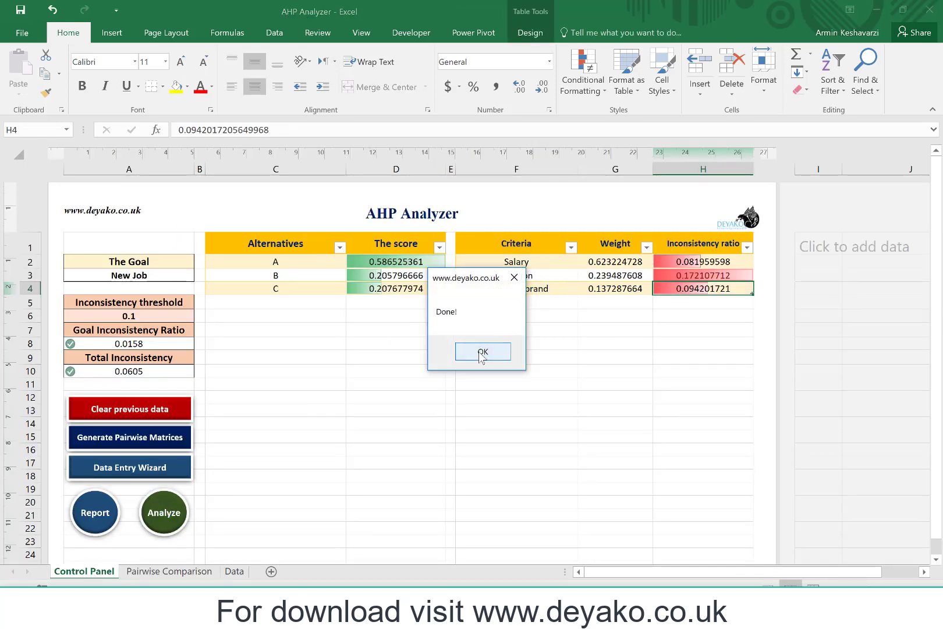
click(482, 351)
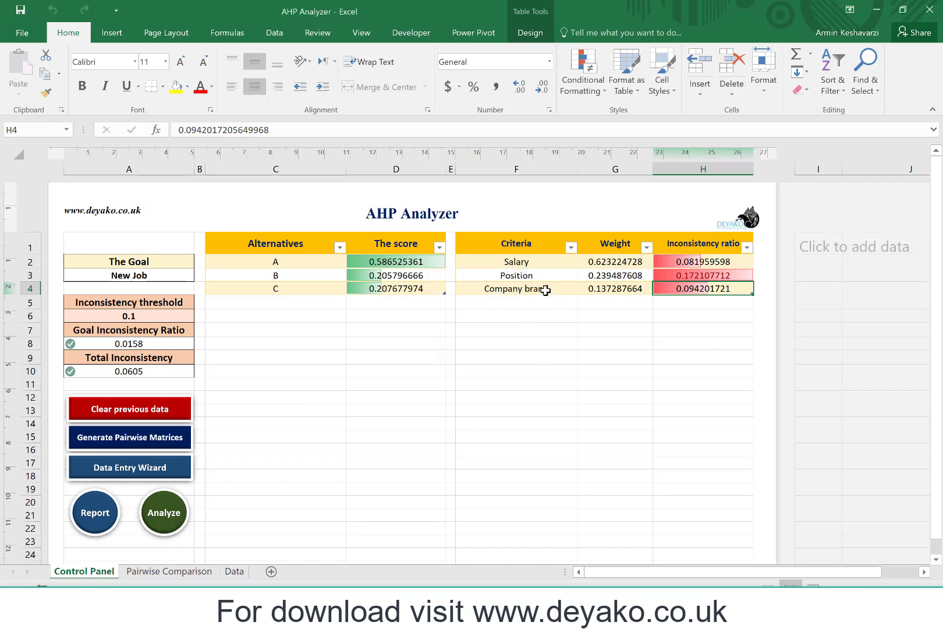
drag(545, 295, 715, 289)
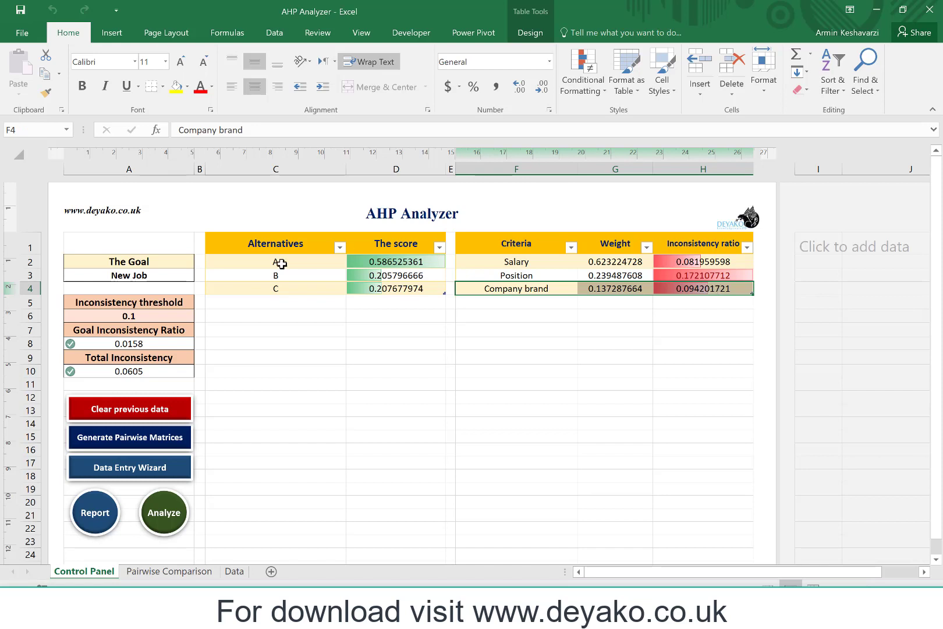
click(138, 317)
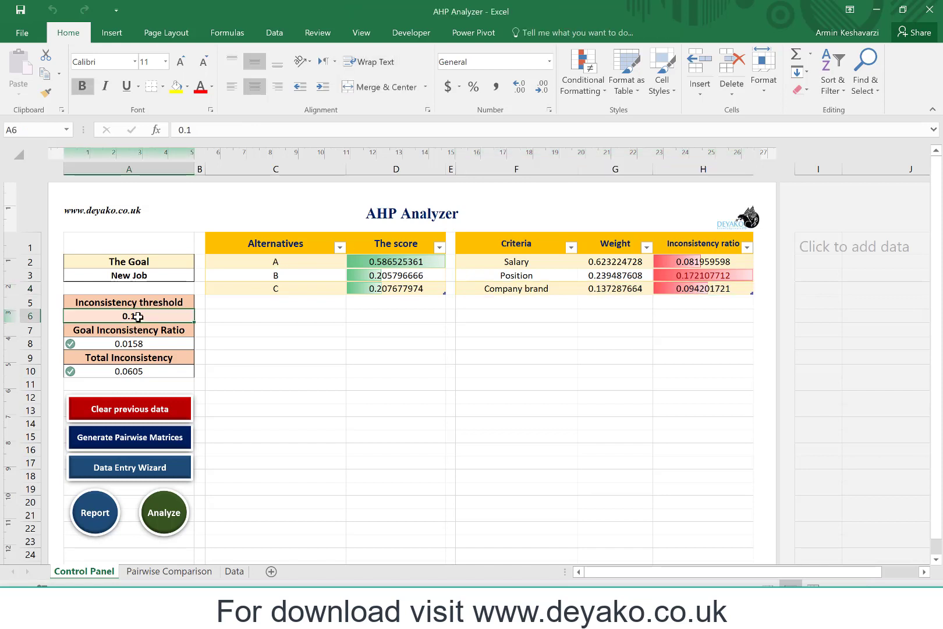
drag(686, 274, 516, 272)
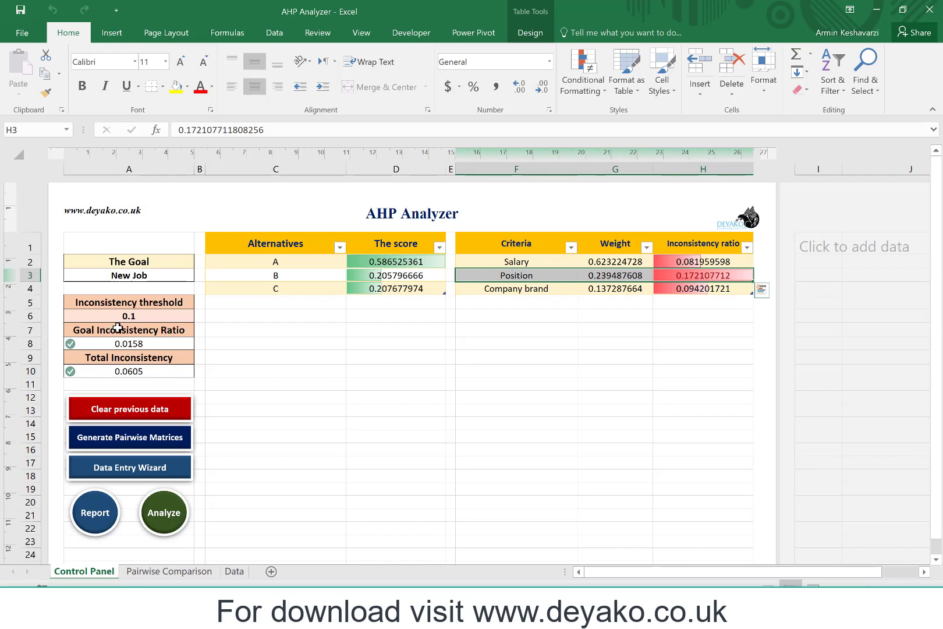
click(129, 344)
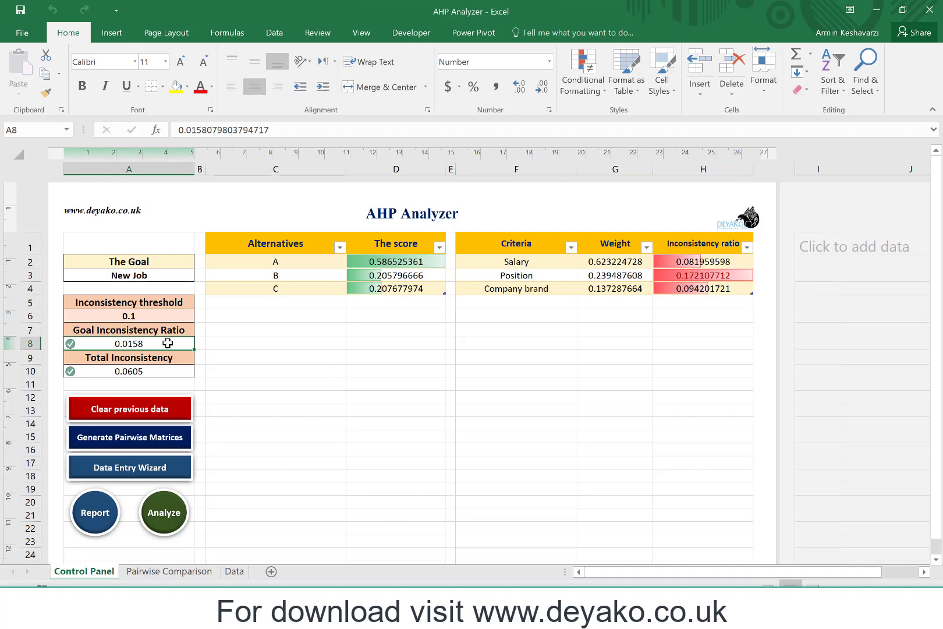
- Examine the criteria matrix on the Pairwise Comparison sheet, which the goal inconsistency ratio is based on, and return to the Control Panel sheet
click(150, 571)
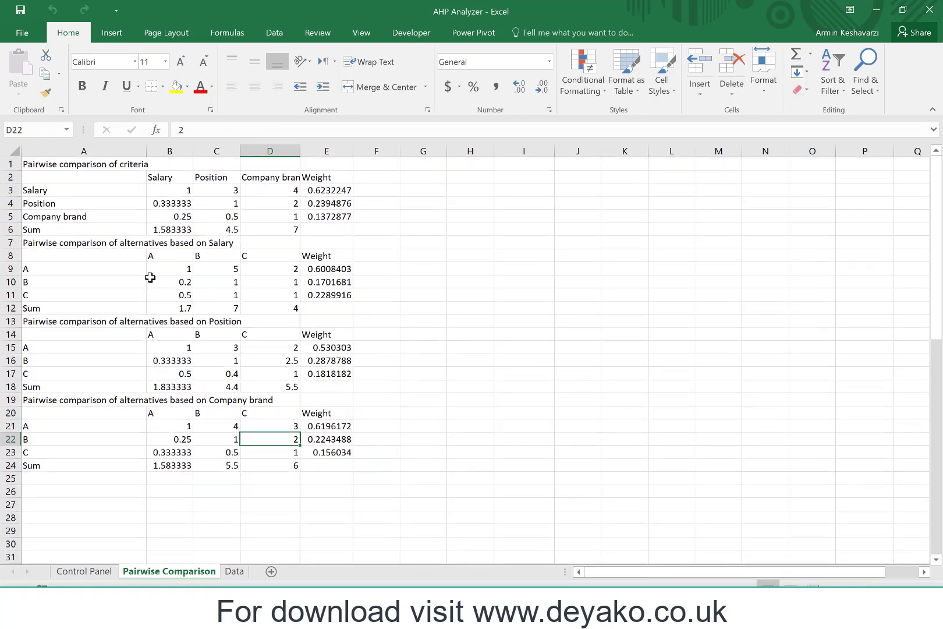
mouse_move(71, 166)
mouse_down()
mouse_move(314, 249)
mouse_move(272, 227)
mouse_up()
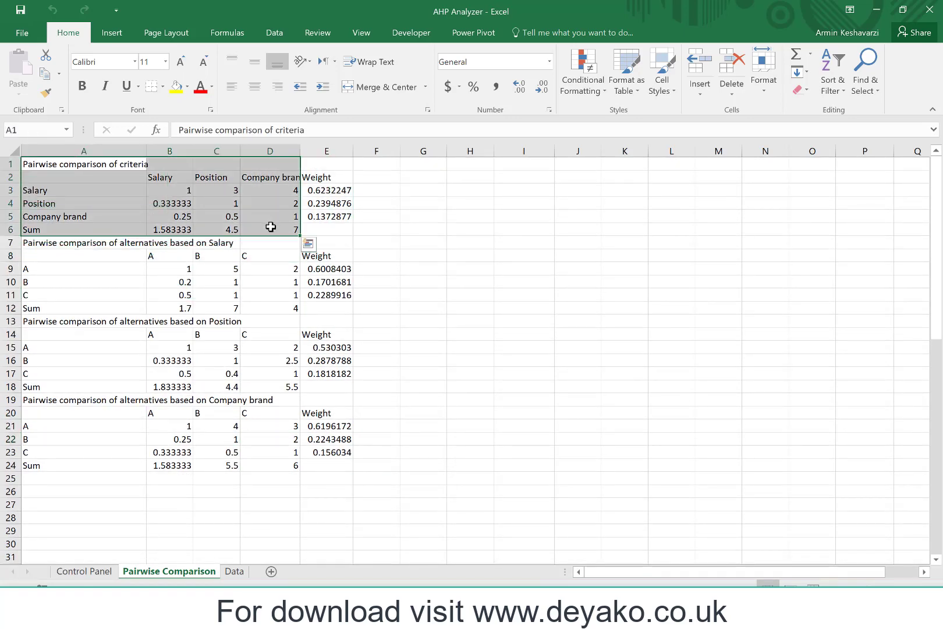
click(84, 571)
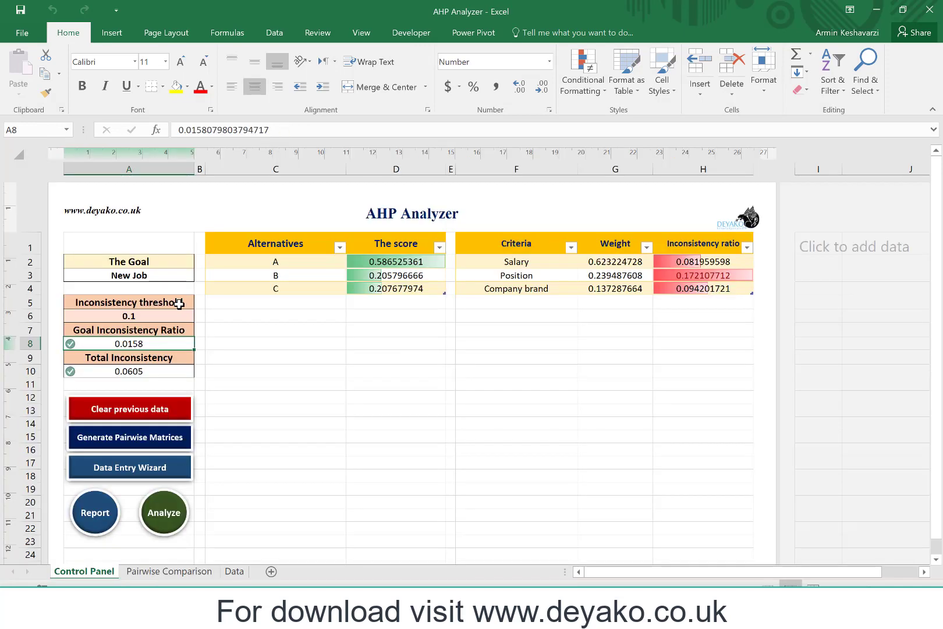
- Compare the total inconsistency with the threshold and examine all the pairwise matrices in A1:D24 that it covers
click(115, 372)
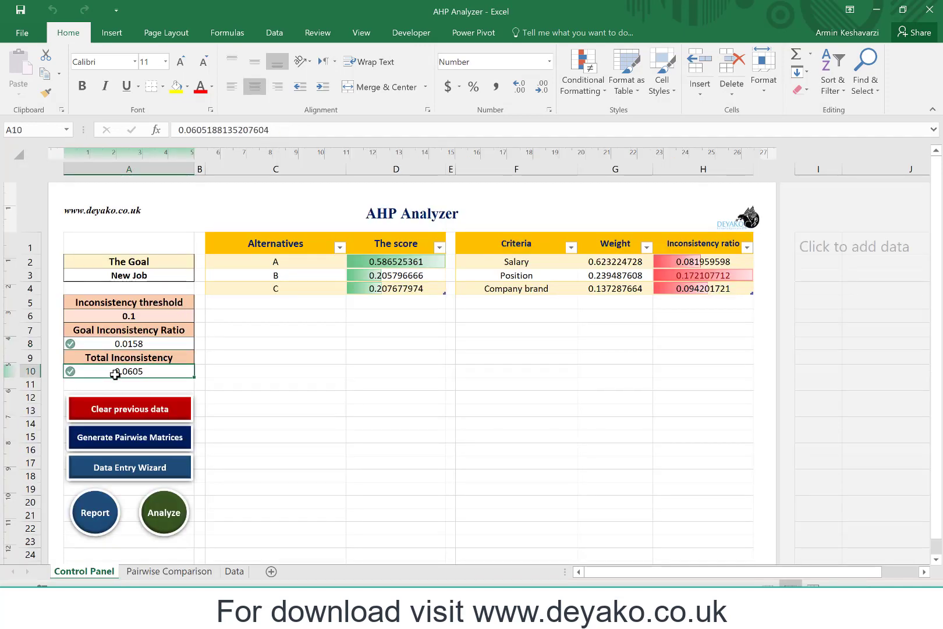
click(86, 316)
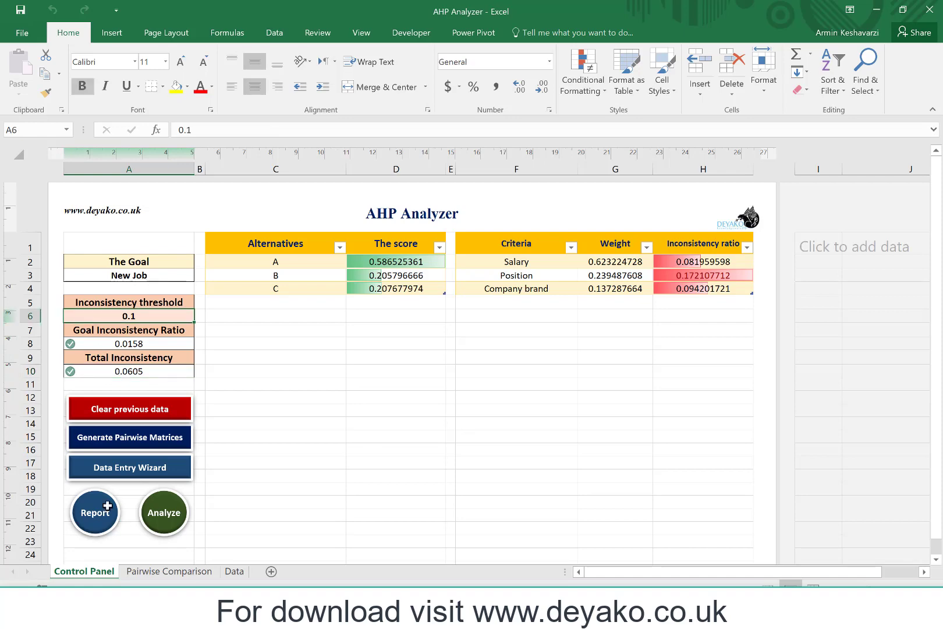
click(170, 573)
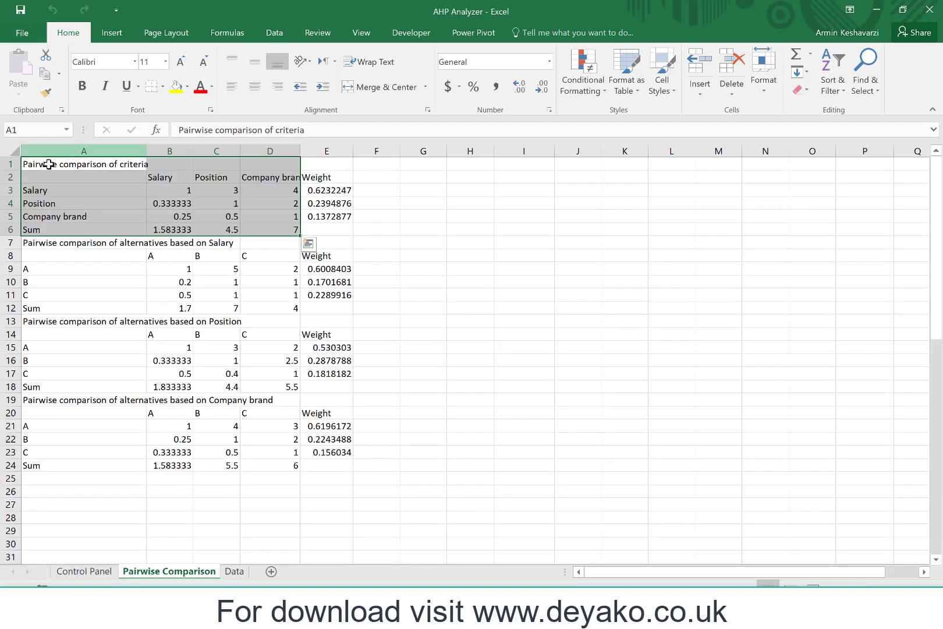
drag(49, 167, 289, 470)
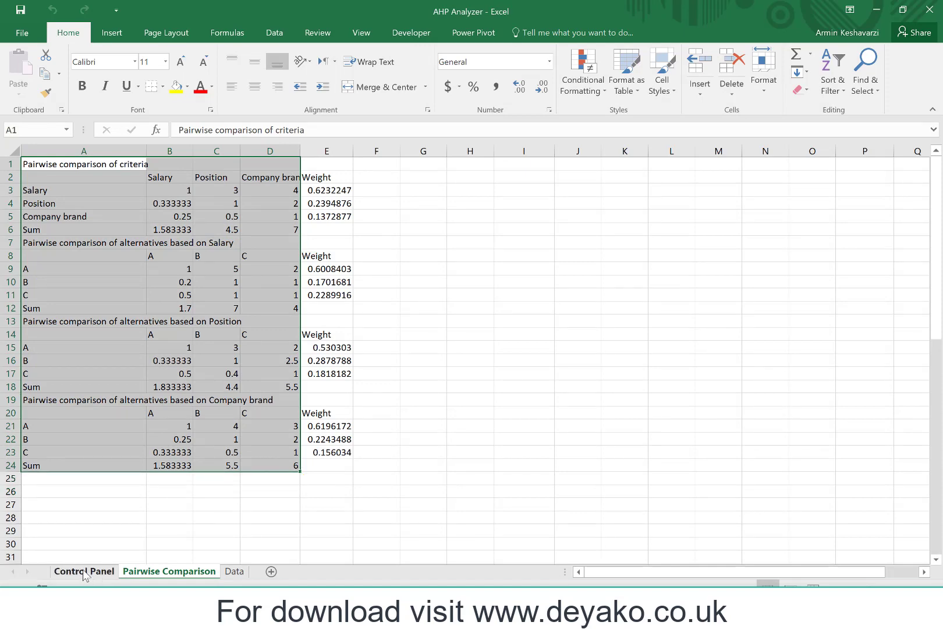
click(85, 572)
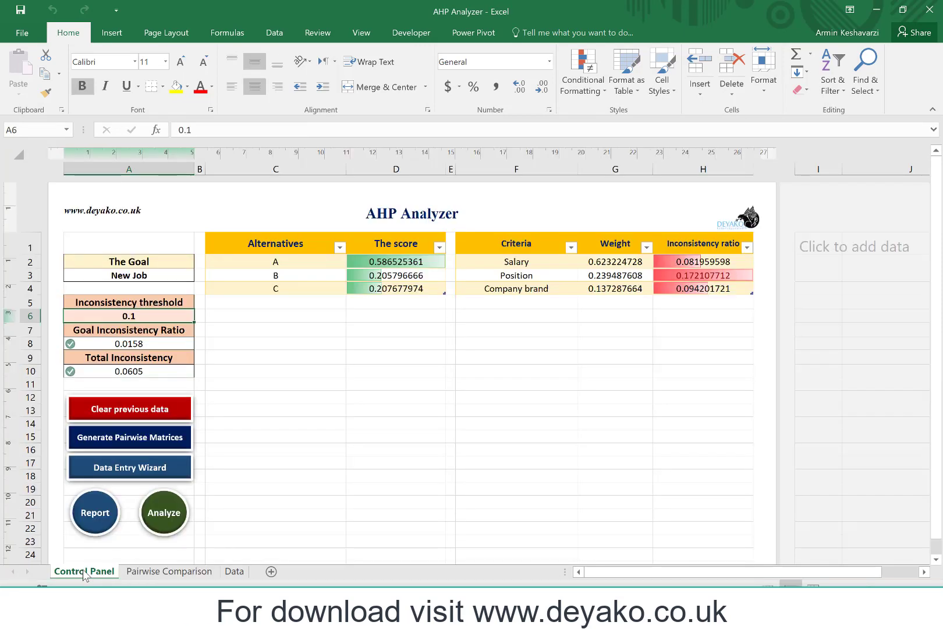
- On the Pairwise Comparison sheet, examine Salary's weight in the criteria matrix along with the Salary column's ratings and sum
click(191, 571)
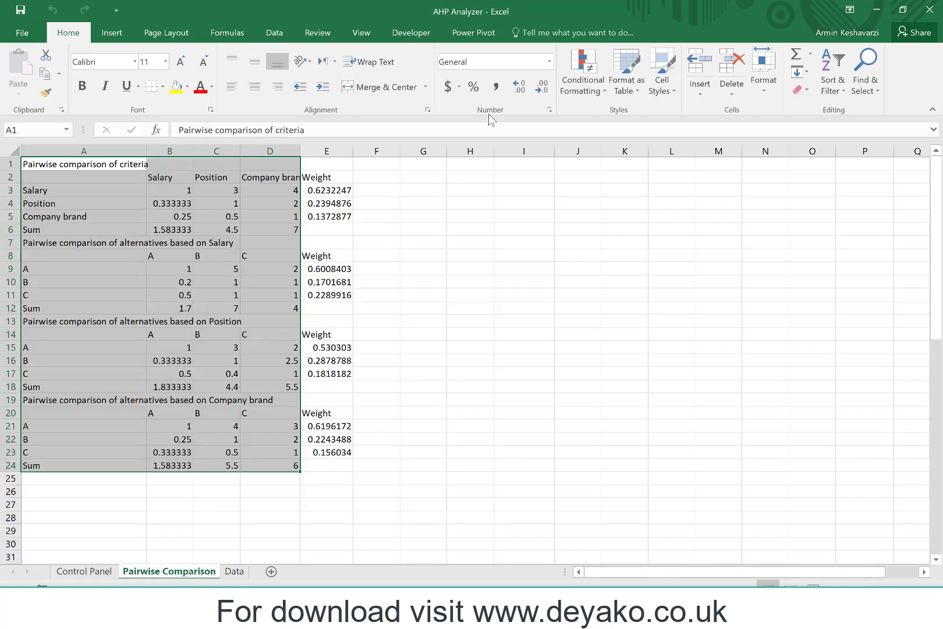
click(325, 189)
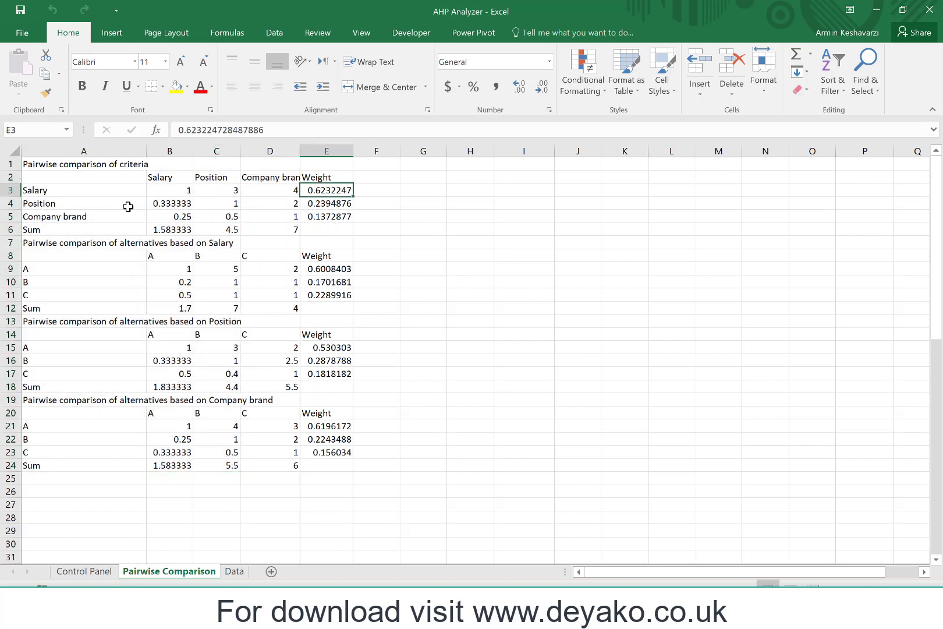
click(175, 189)
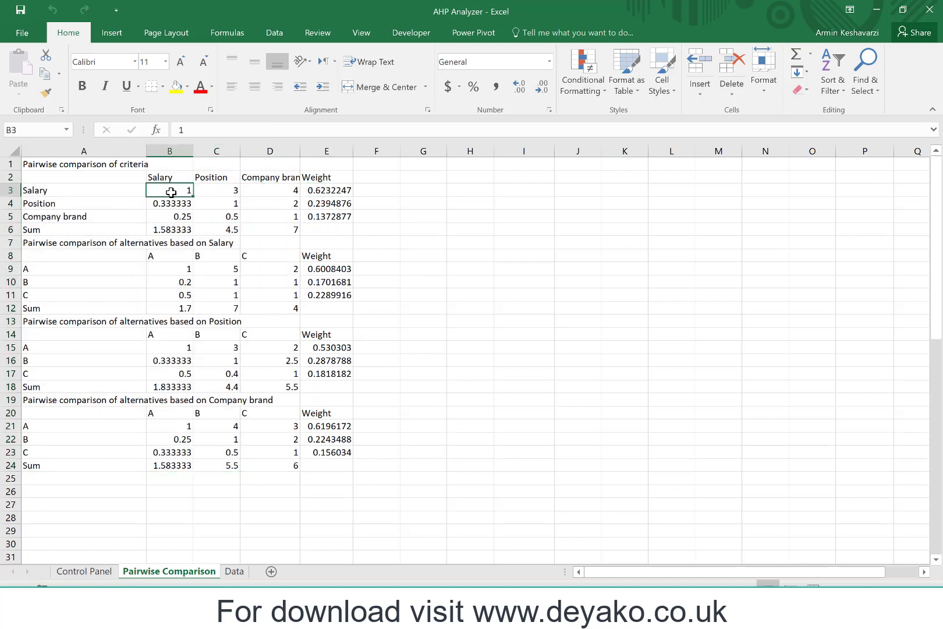
drag(172, 191, 161, 220)
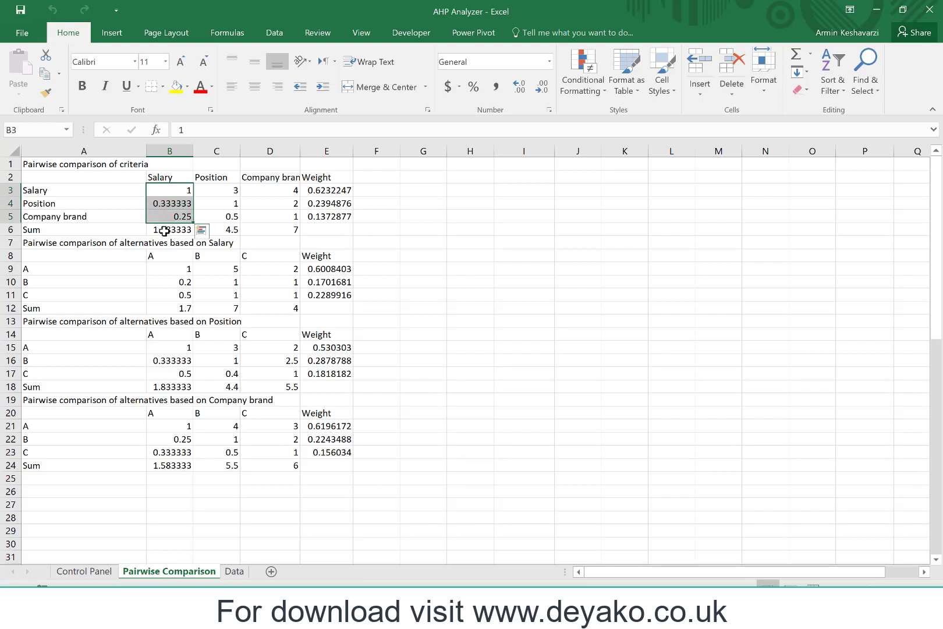
click(164, 231)
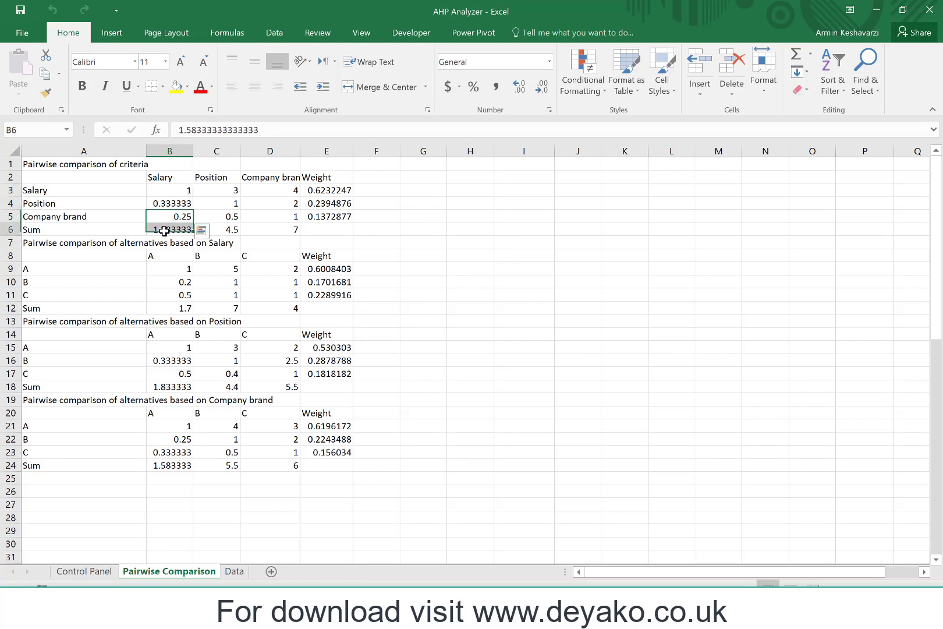
click(181, 190)
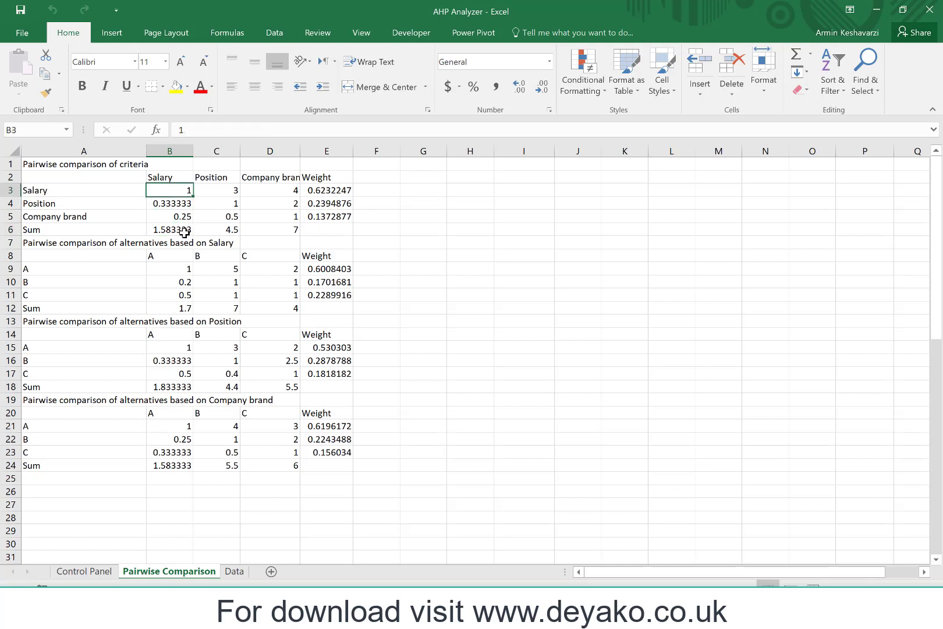
- In G3, divide the Salary to Salary rating by the Salary column sum with the formula =B3/B6
click(419, 190)
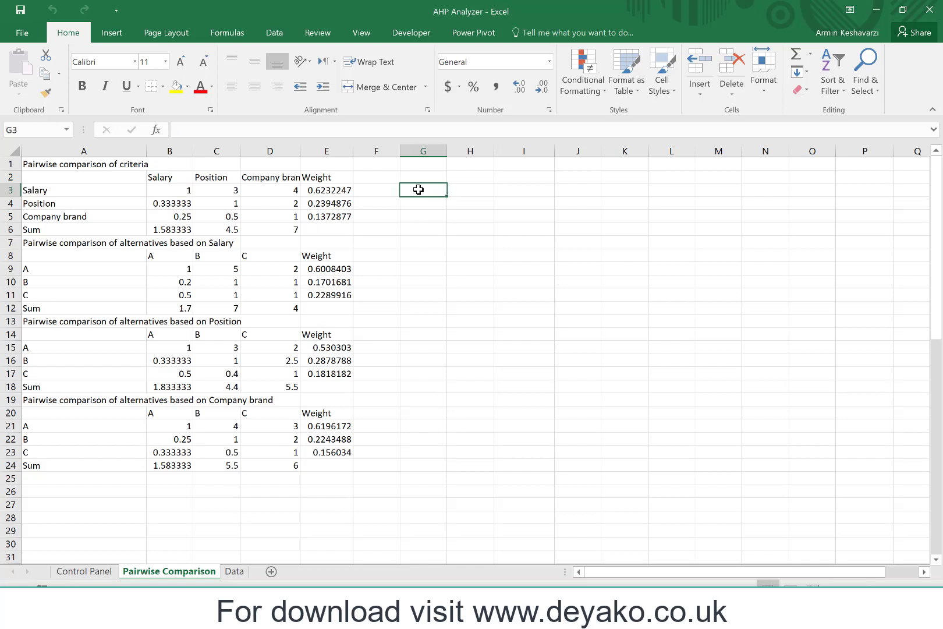
text(=)
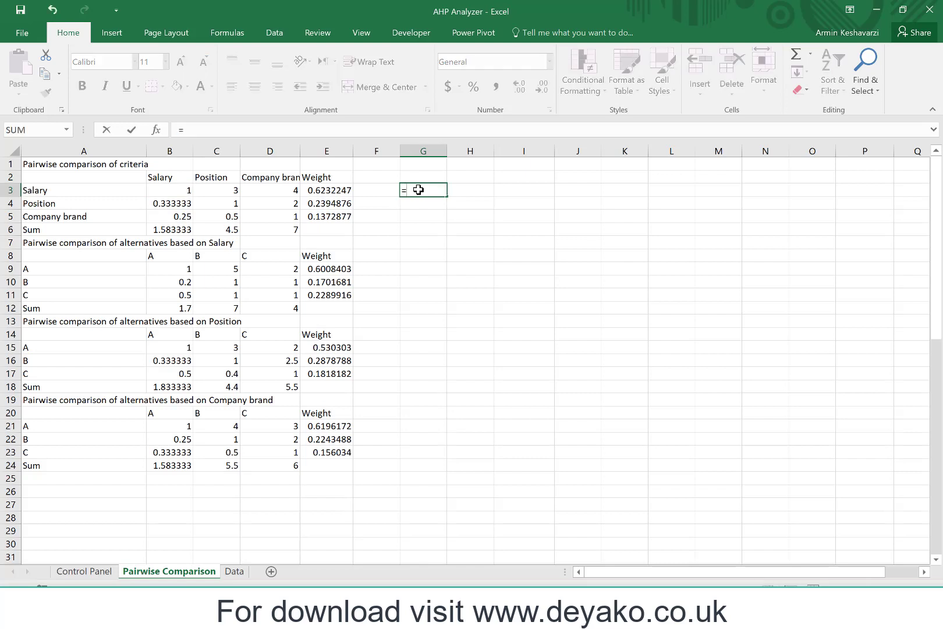
click(175, 186)
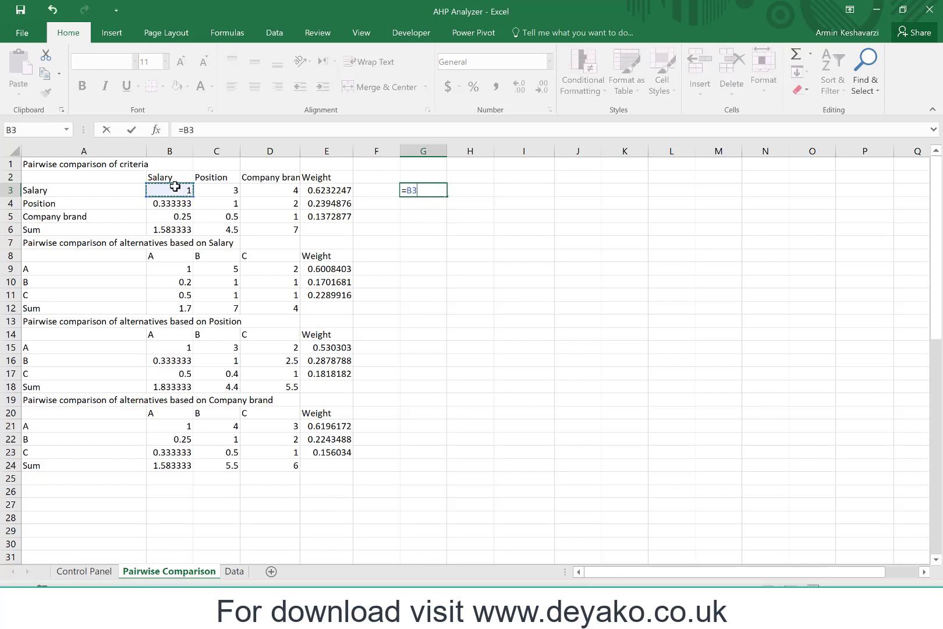
text(/)
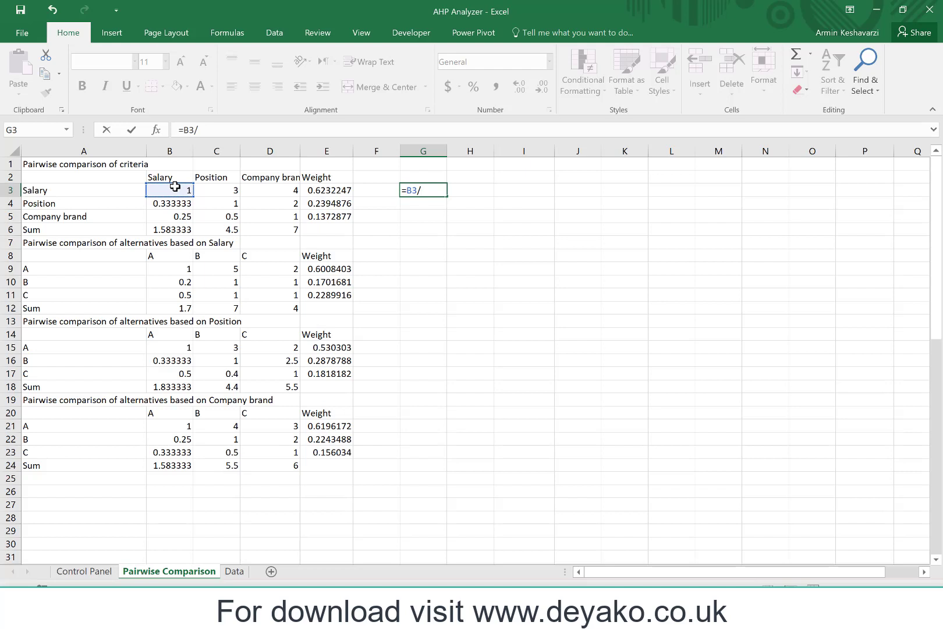
click(168, 230)
key(Return)
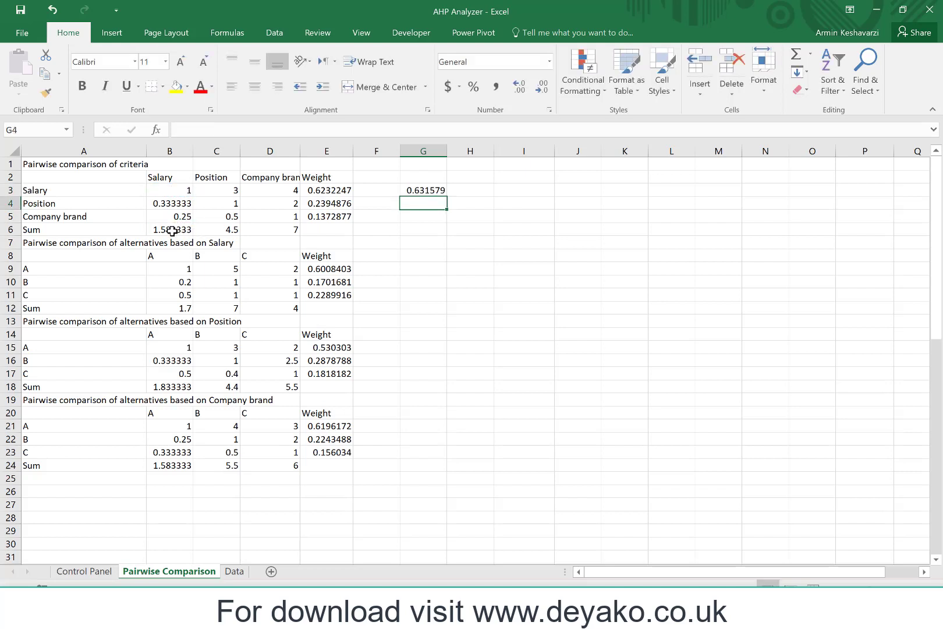
- Extend the G3 formula across to I3 to normalize Salary's ratings against Position and Company brand as well
click(422, 188)
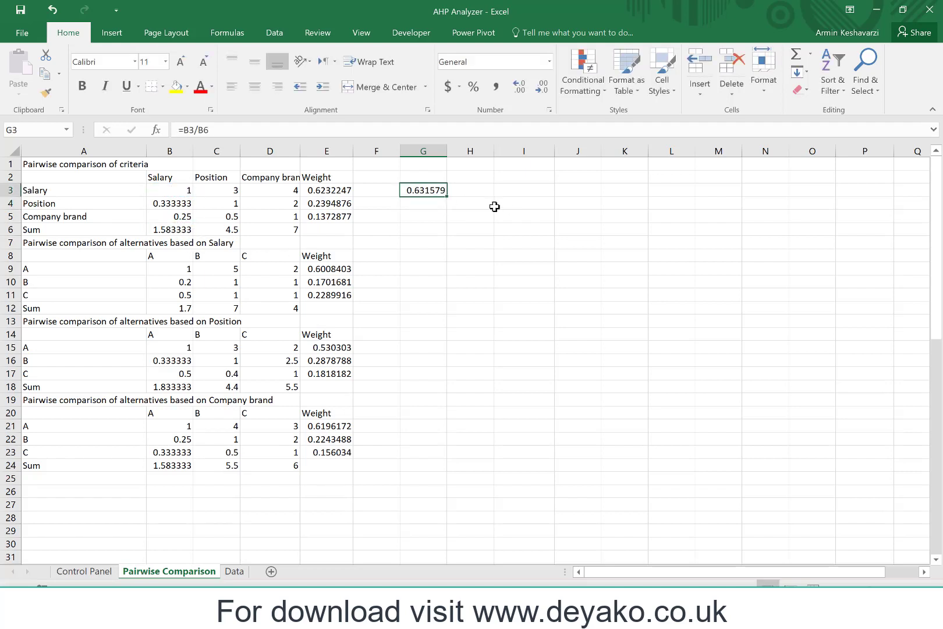
click(210, 190)
click(296, 189)
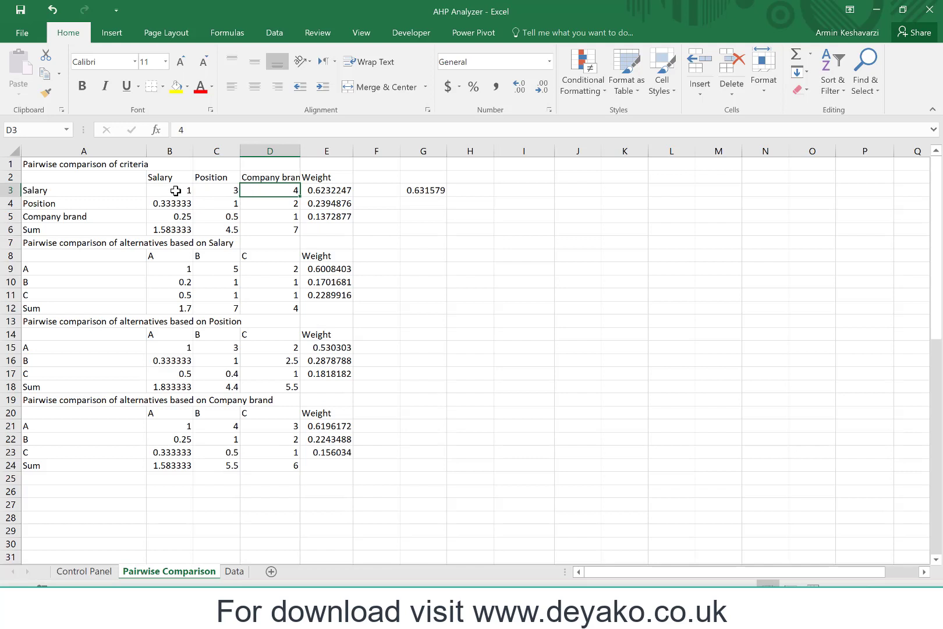
click(424, 190)
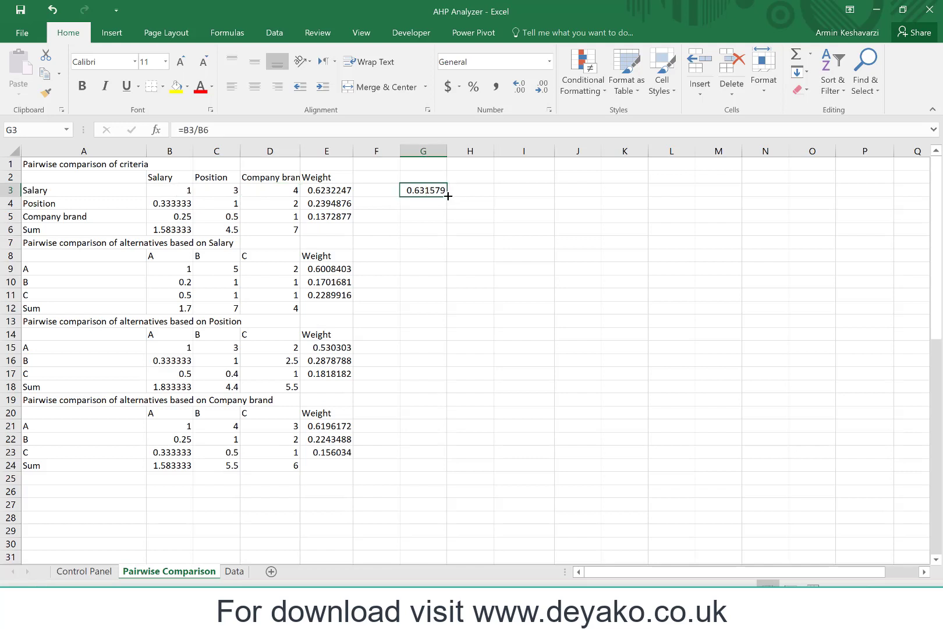
drag(448, 197, 553, 193)
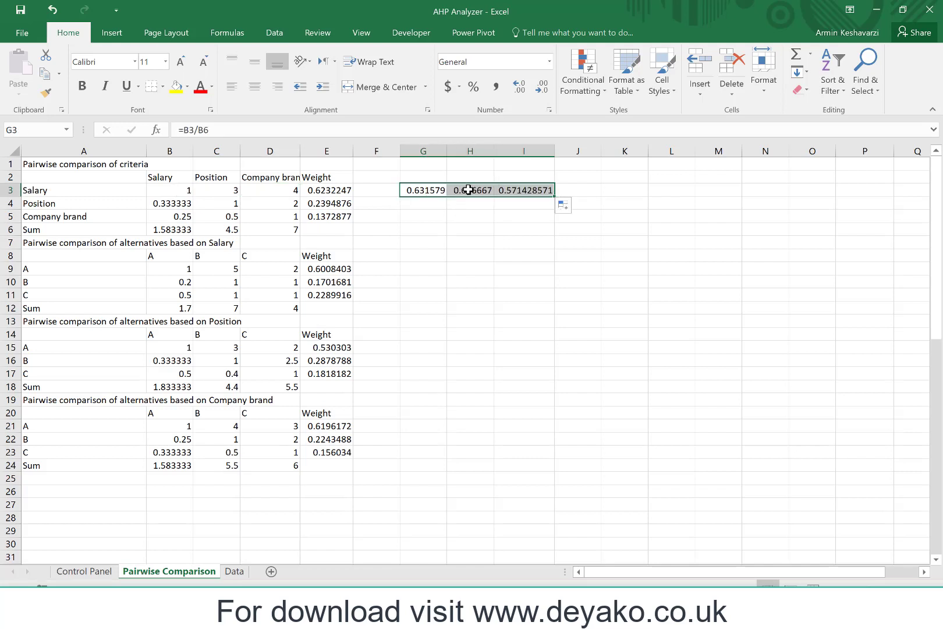
- Check which cells the copied formula in H3 refers to and look over the normalized values in G3:I3
click(468, 190)
click(220, 137)
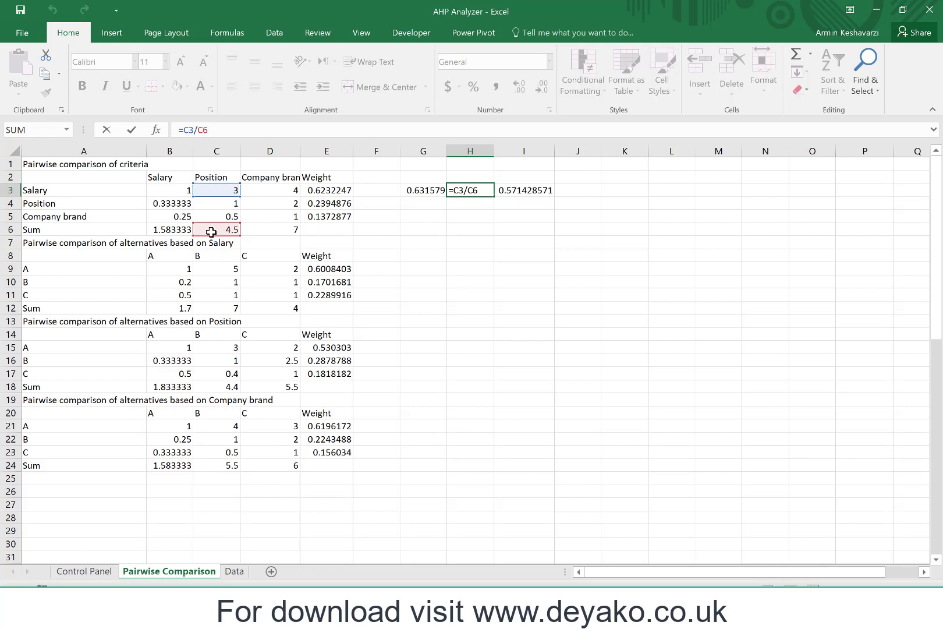
click(521, 189)
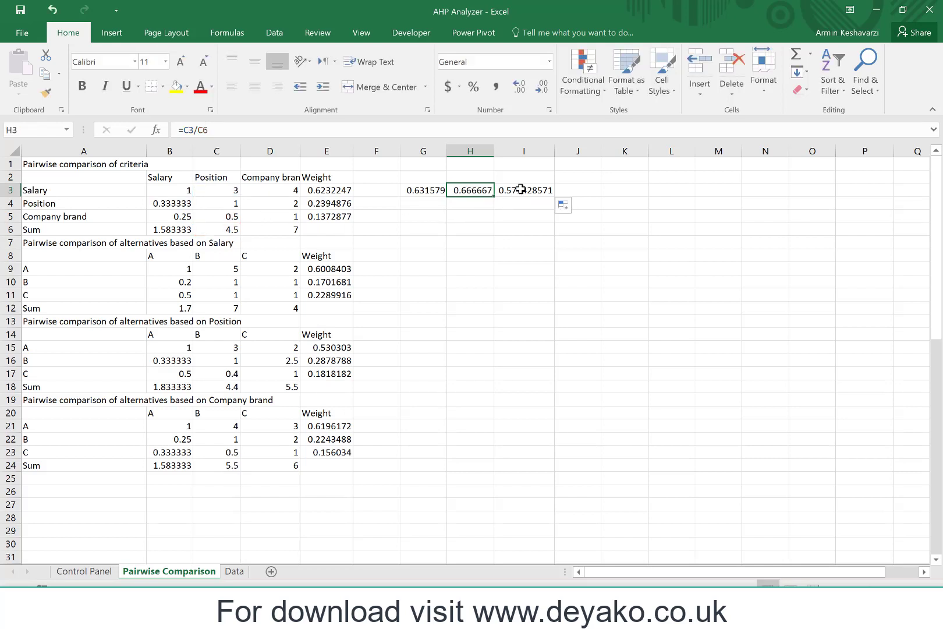
drag(521, 189, 443, 185)
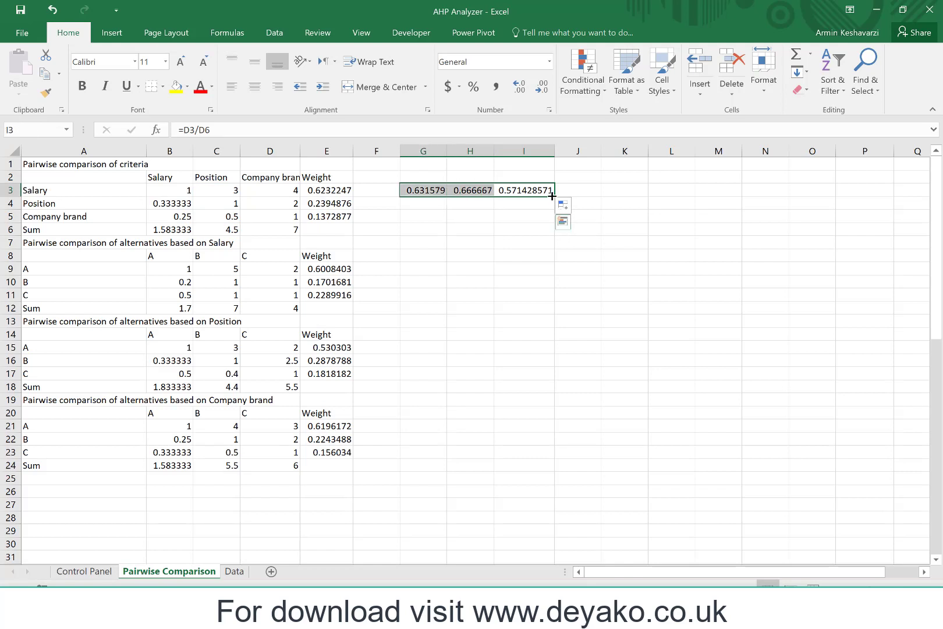
- In J3, calculate the average of the three normalized Salary values with =AVERAGE(G3:I3)
click(582, 191)
text(=)
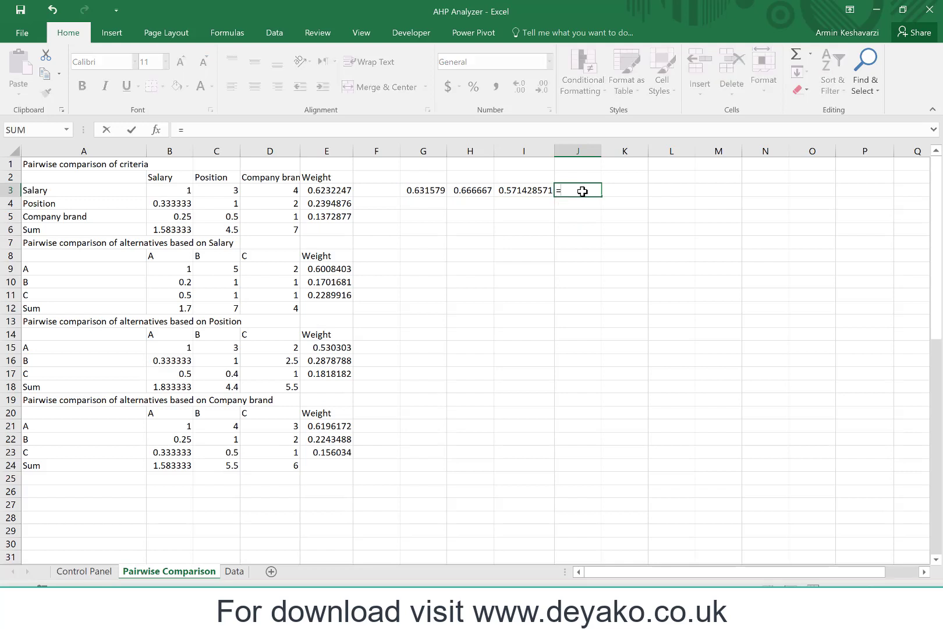
text(av)
key(Down)
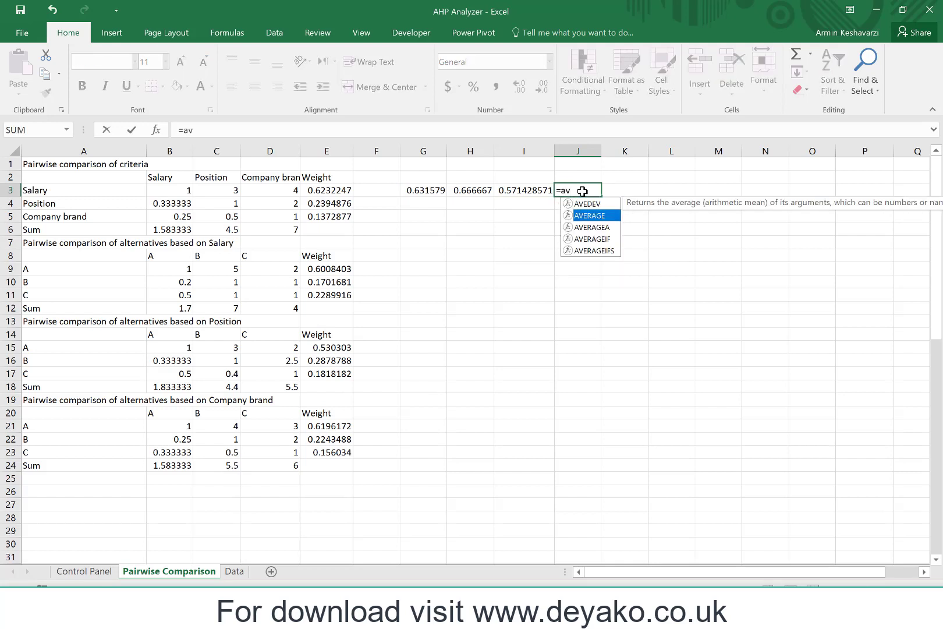
key(Tab)
drag(424, 188, 525, 195)
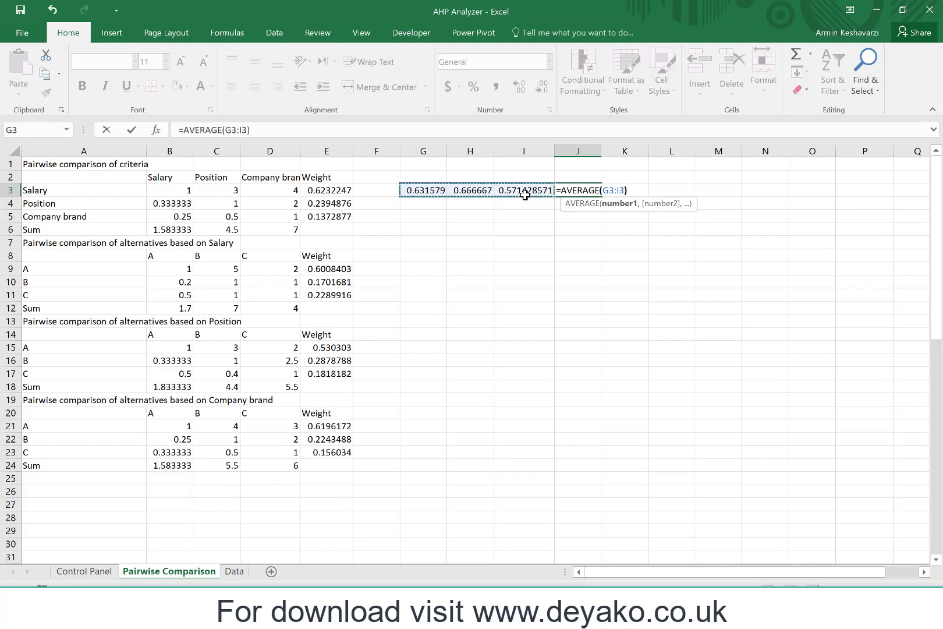
text())
key(Return)
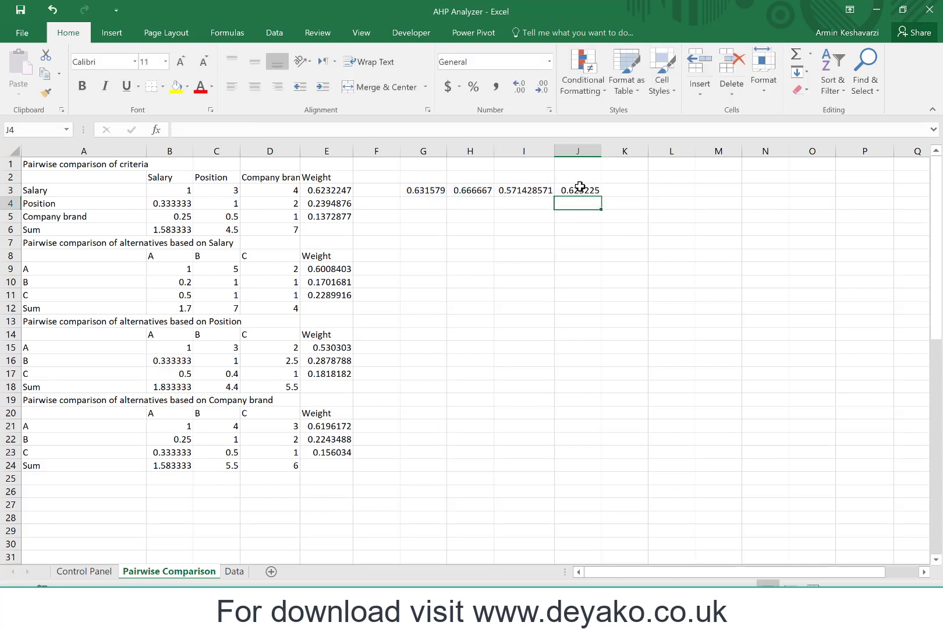
- Check the average in J3 and clear the trial calculations from G3:K3
click(579, 187)
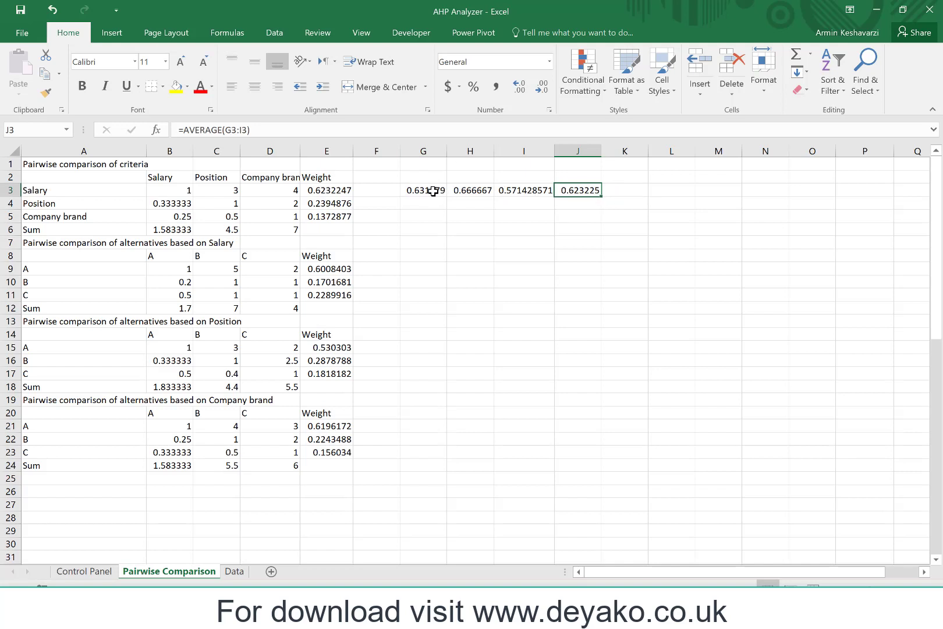
drag(429, 191, 600, 190)
key(Delete)
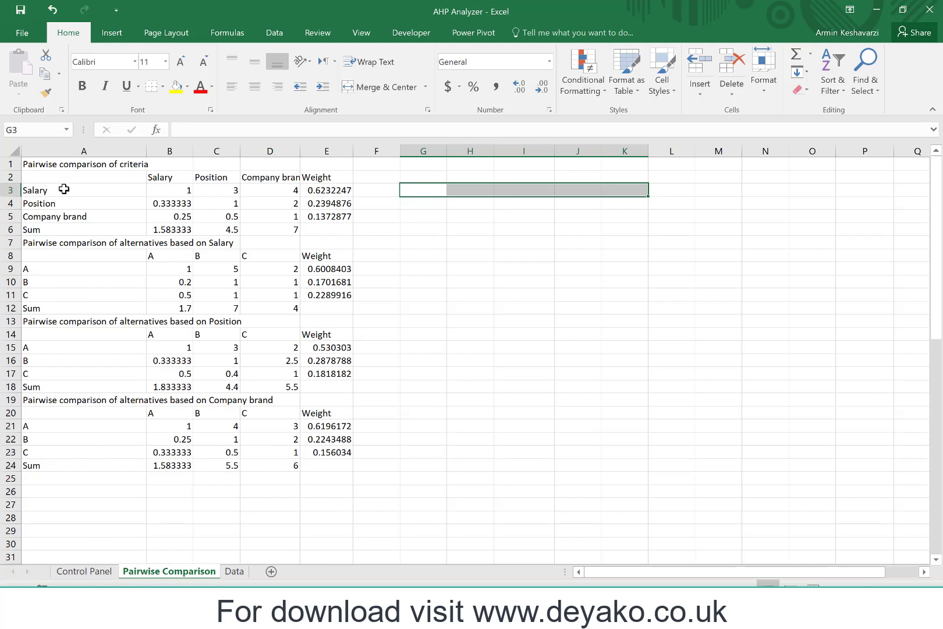
- Review the criteria names in the criteria matrix and check Salary's inconsistency ratio on the Control Panel sheet
drag(64, 189, 61, 227)
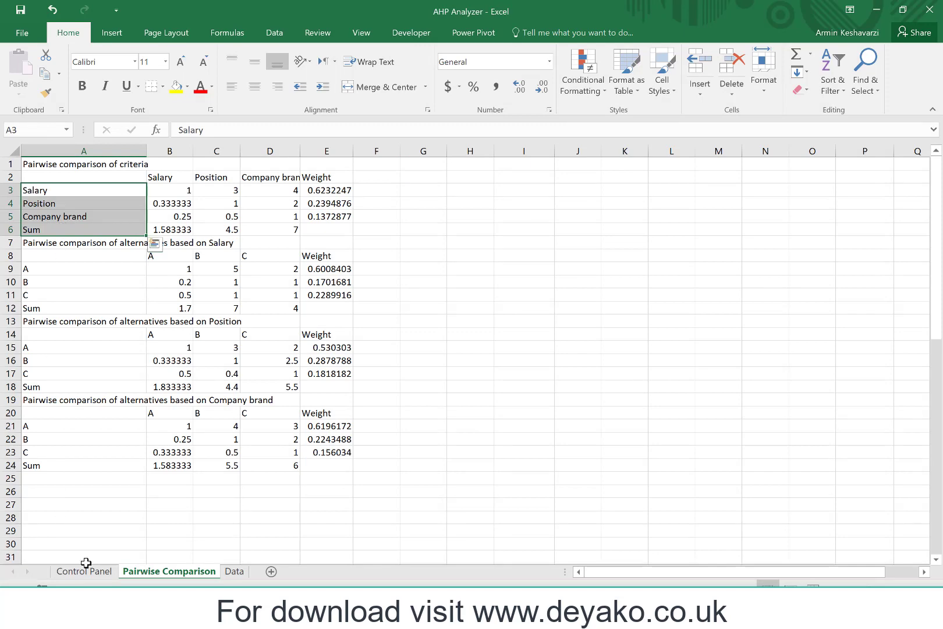
click(87, 572)
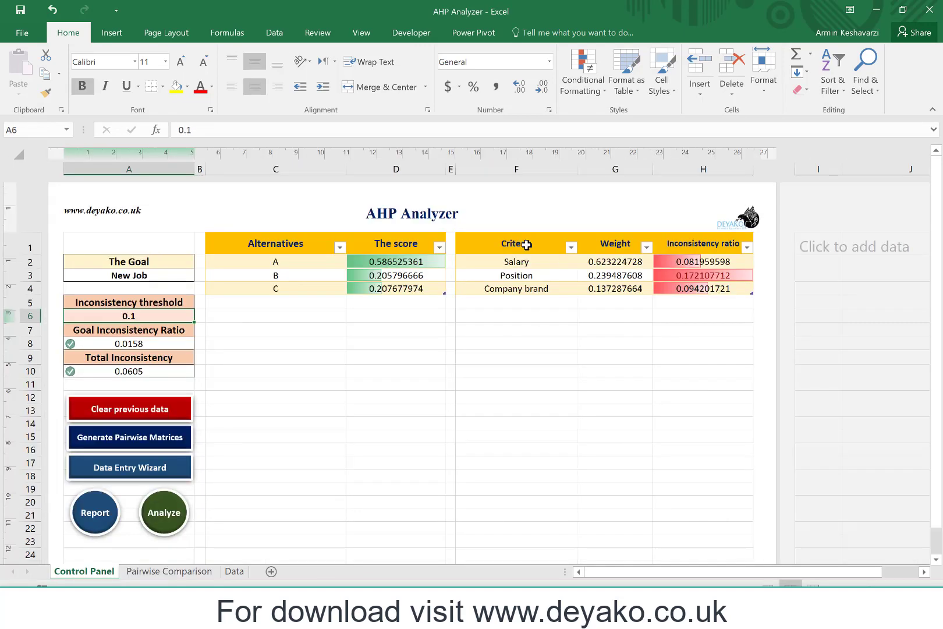
click(725, 265)
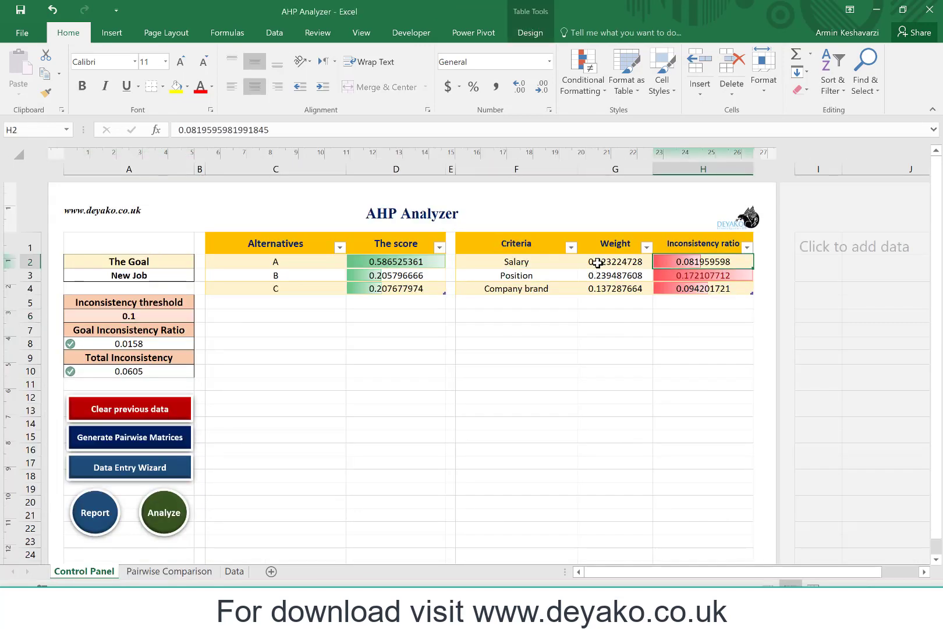
- Review the criteria weights in G2:G4 and the alternatives A, B and C on the Control Panel sheet
drag(597, 263, 598, 284)
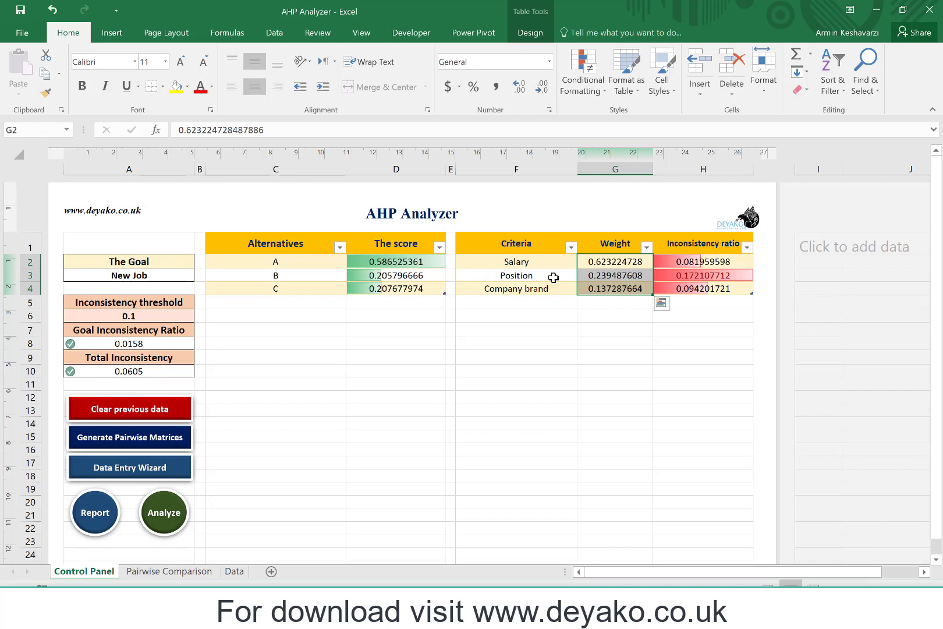
click(298, 268)
drag(298, 268, 312, 291)
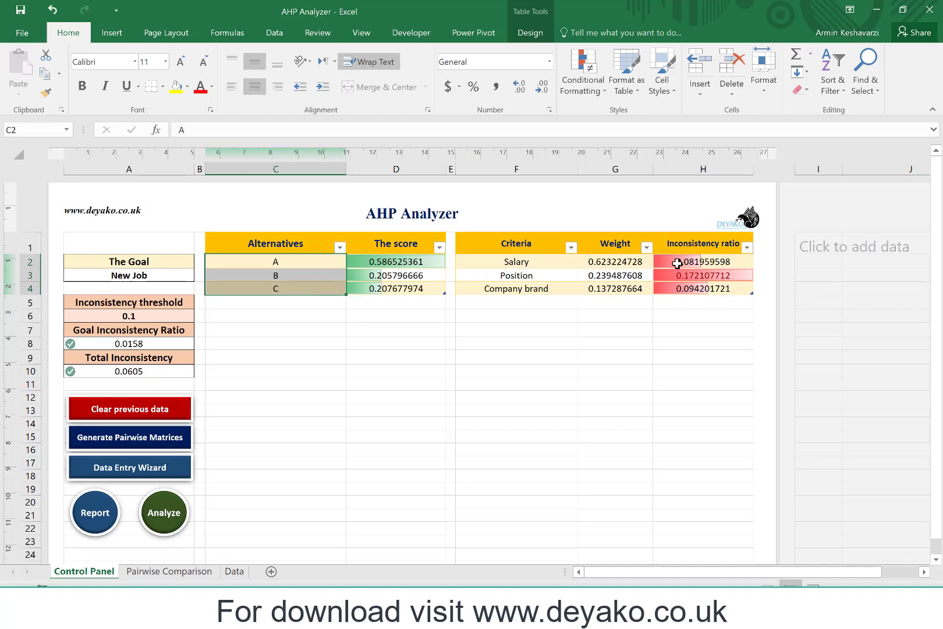
- Examine the Random inconsistency table on the Data sheet, checking the rows for n = 3 and n = 16
click(235, 572)
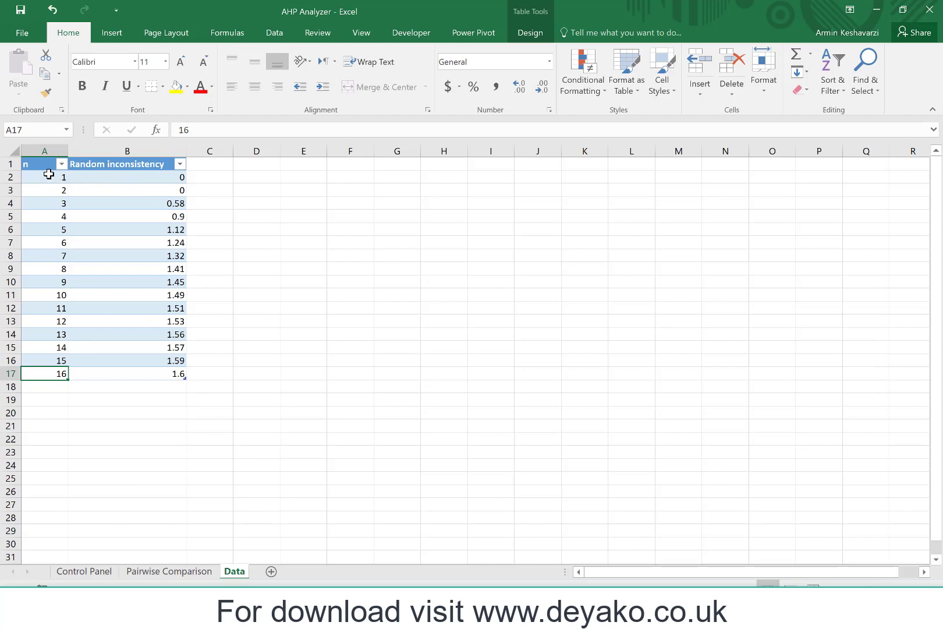
drag(47, 177, 38, 373)
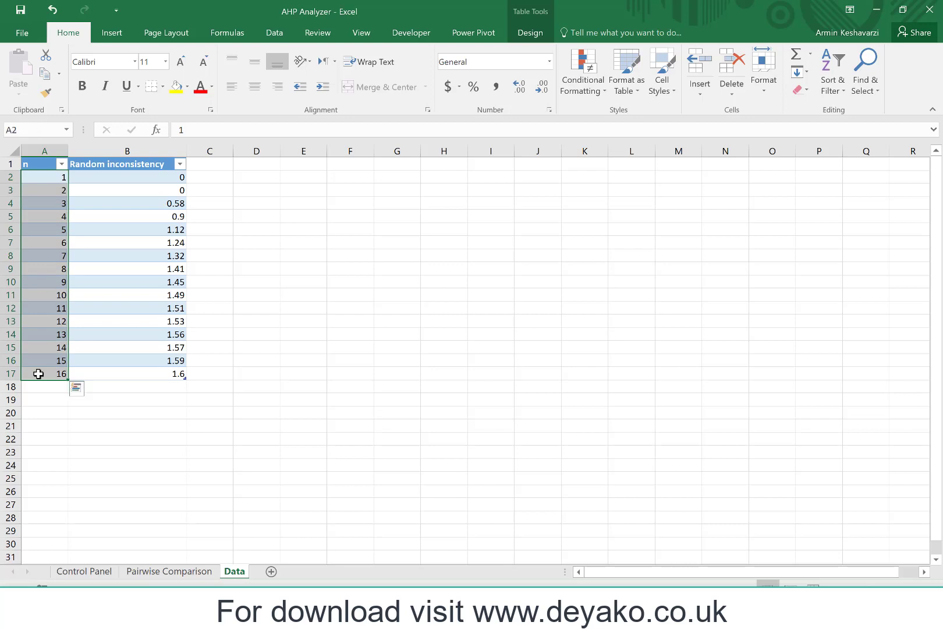
click(48, 201)
drag(47, 201, 128, 201)
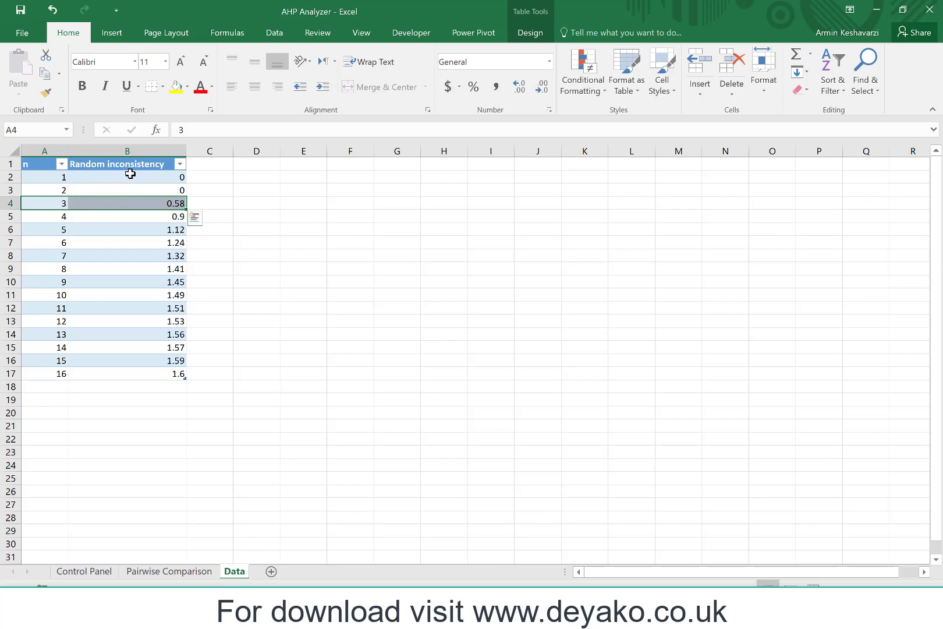
click(149, 204)
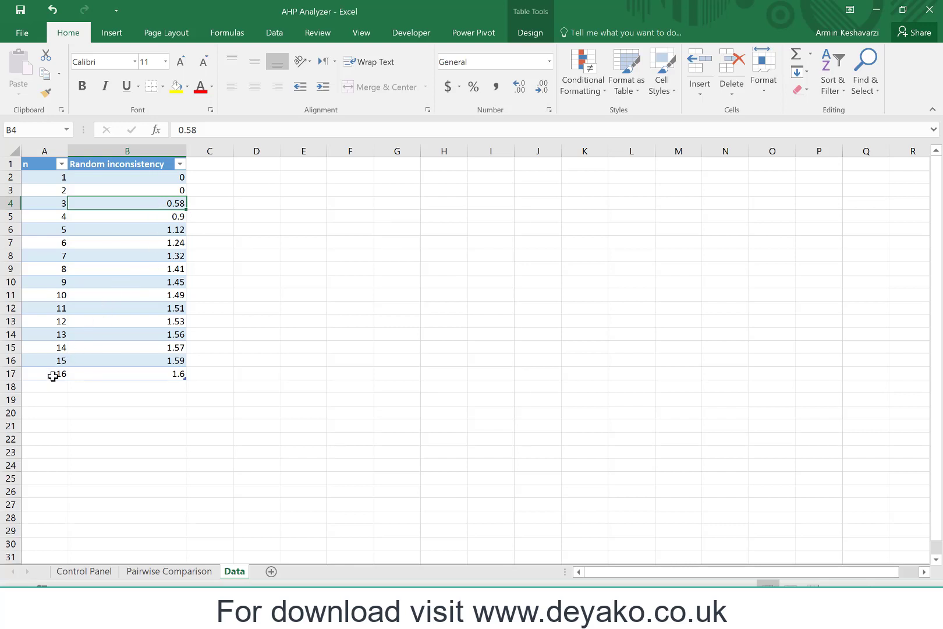
drag(53, 376, 173, 372)
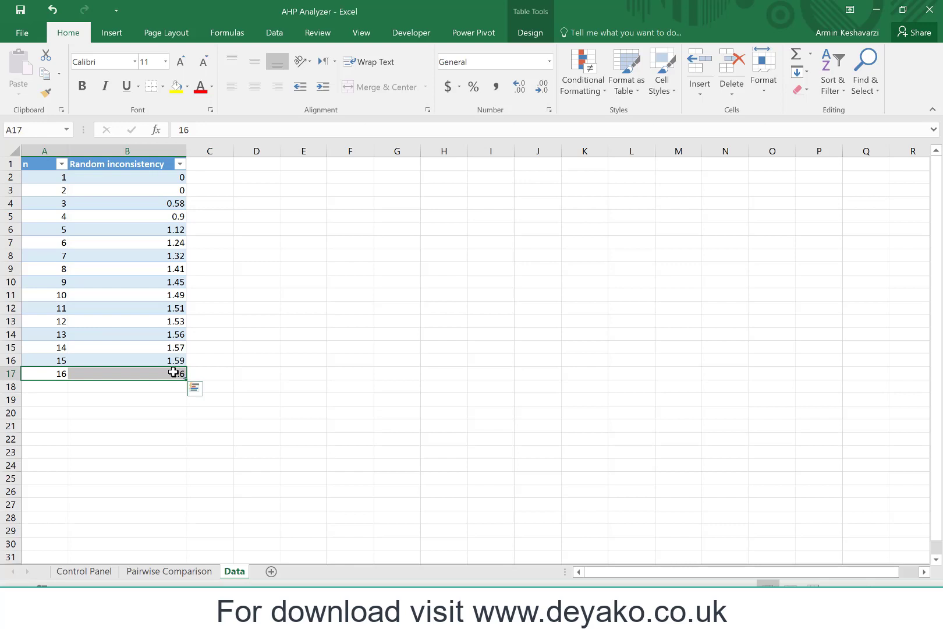
- Add a row below the Random inconsistency table with n = 50 and a random inconsistency of 1.6
click(63, 387)
text(50)
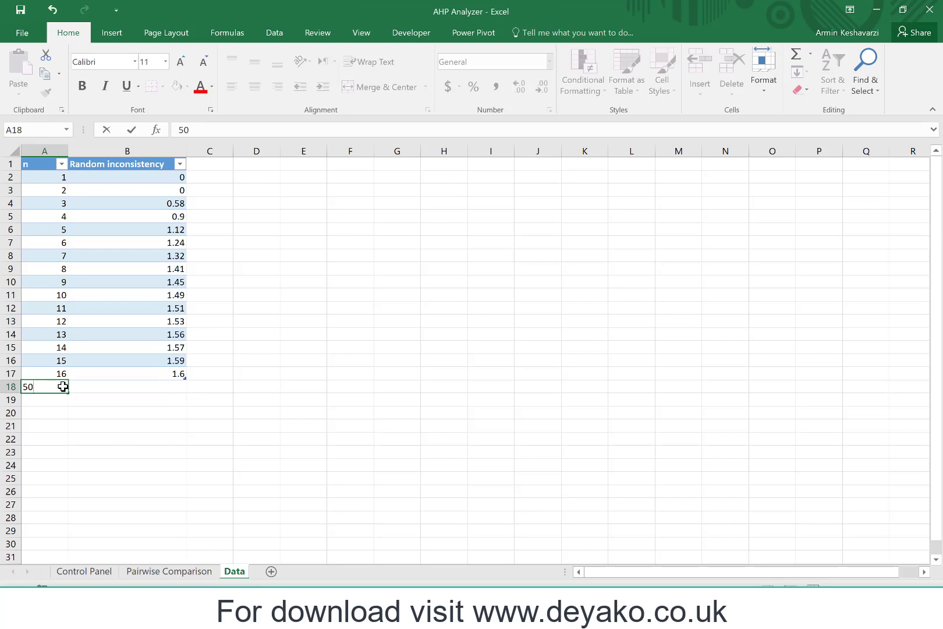
click(103, 383)
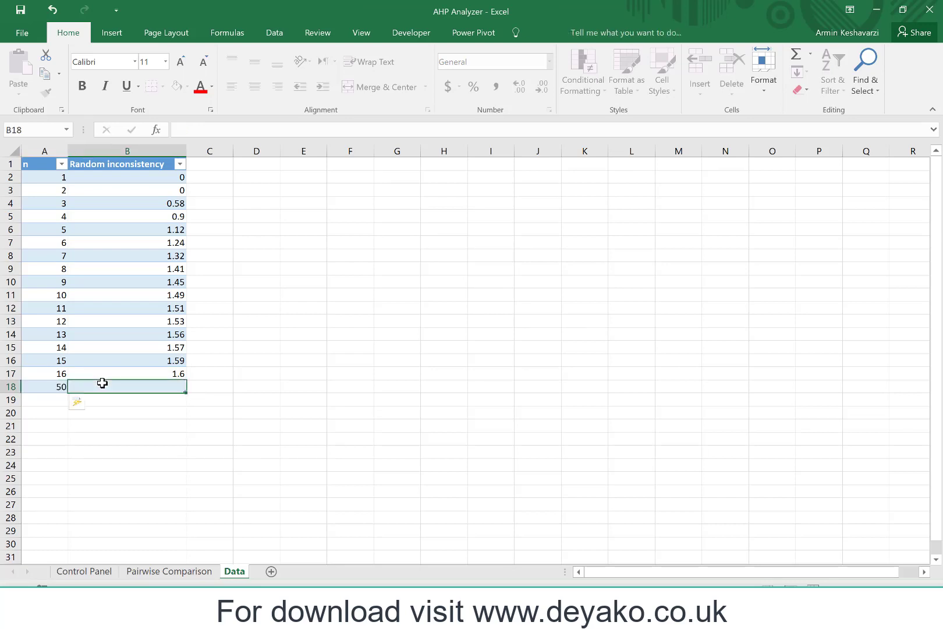
text(1.)
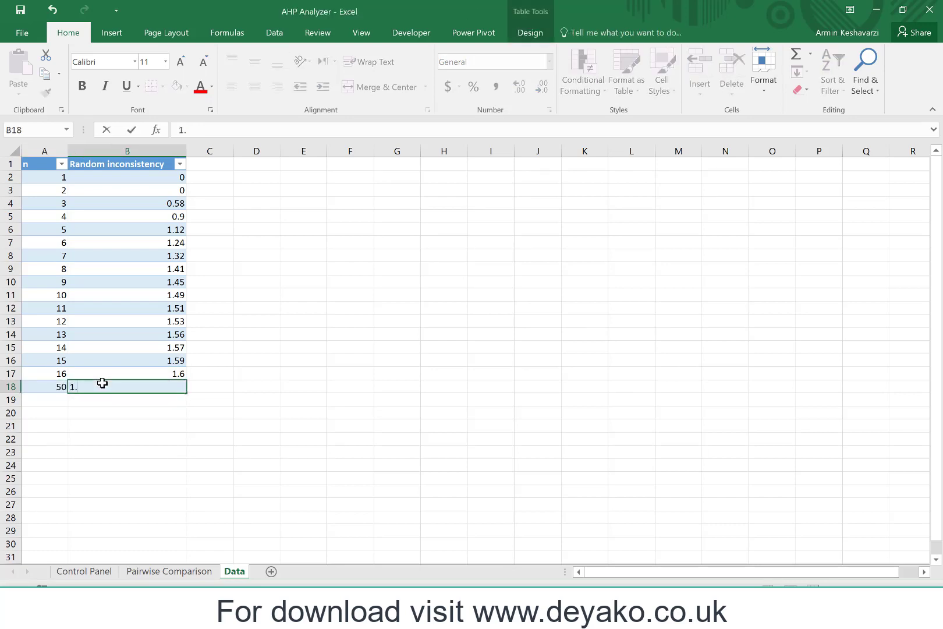
text(6)
key(Return)
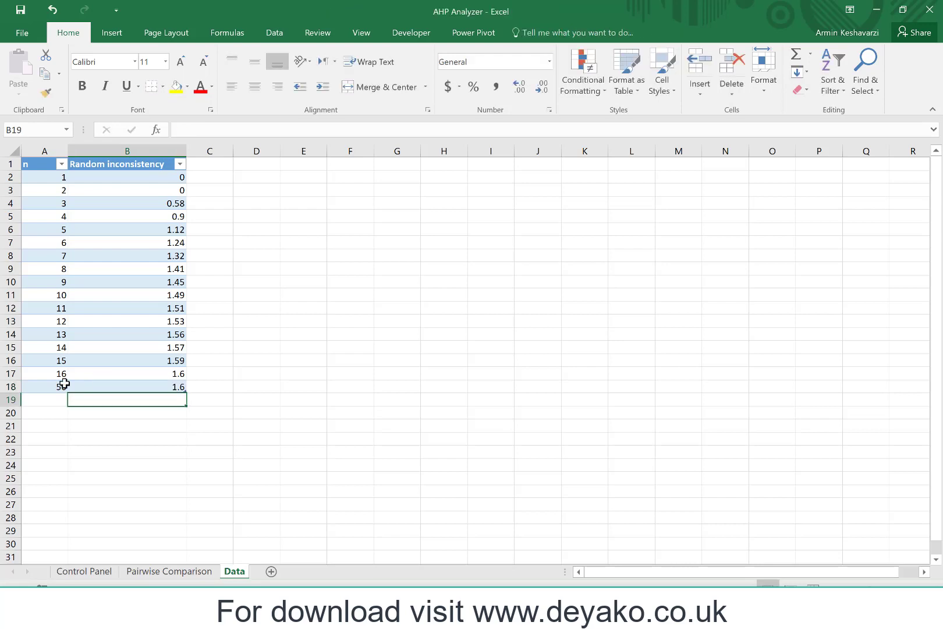
- Delete the trial row for n = 50 from the Random inconsistency table
click(10, 388)
right_click(11, 388)
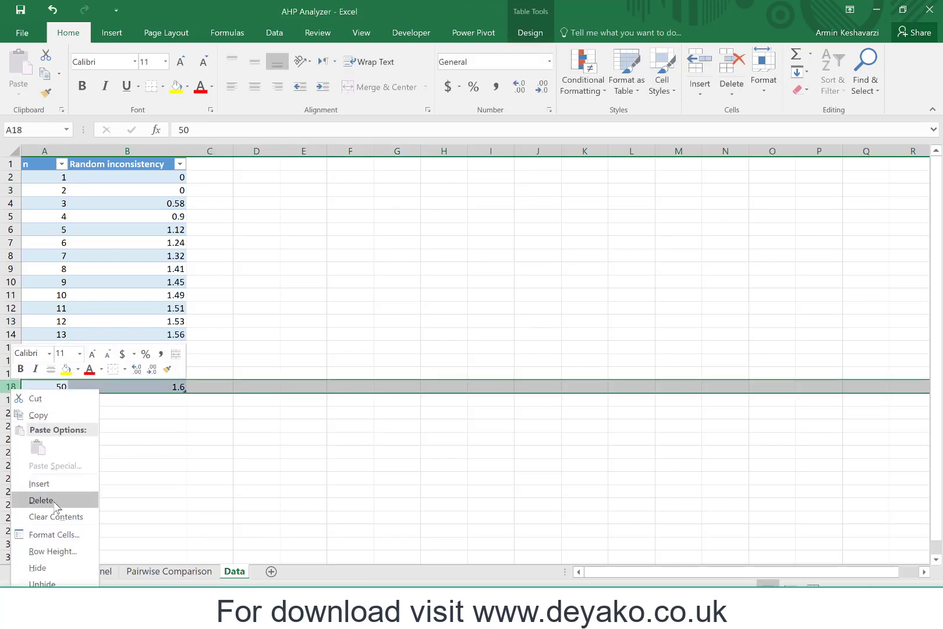
click(41, 500)
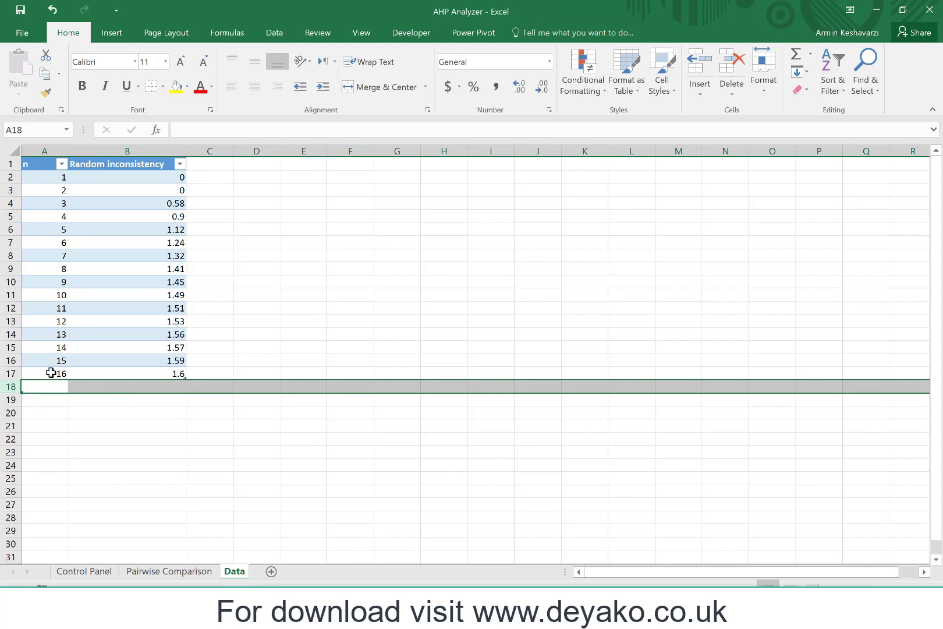
click(52, 373)
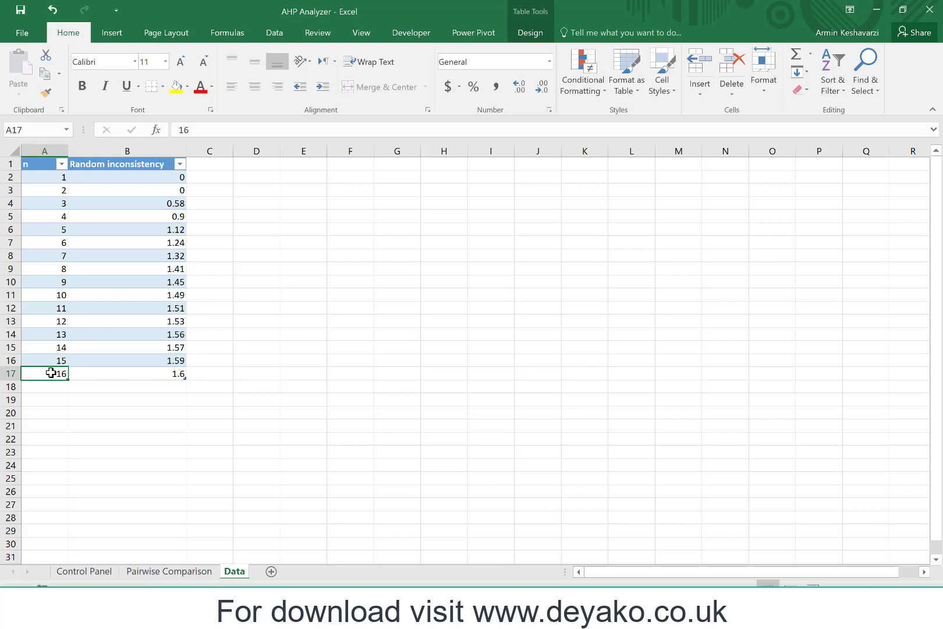
- Return to the Control Panel sheet and check the criteria's inconsistency ratios and the Total Inconsistency value
key(ctrl+Page_Up)
key(ctrl+Page_Up)
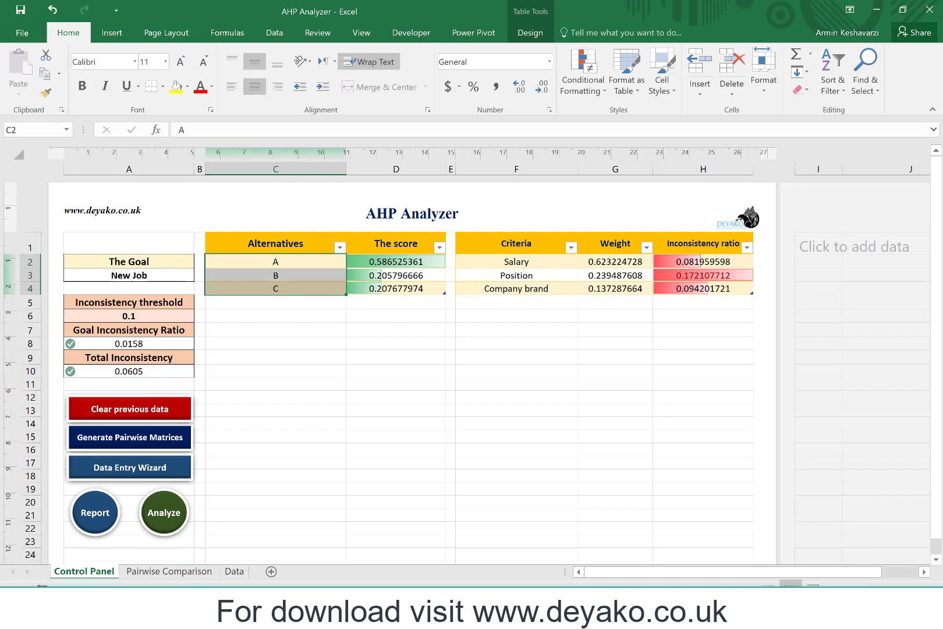
click(703, 243)
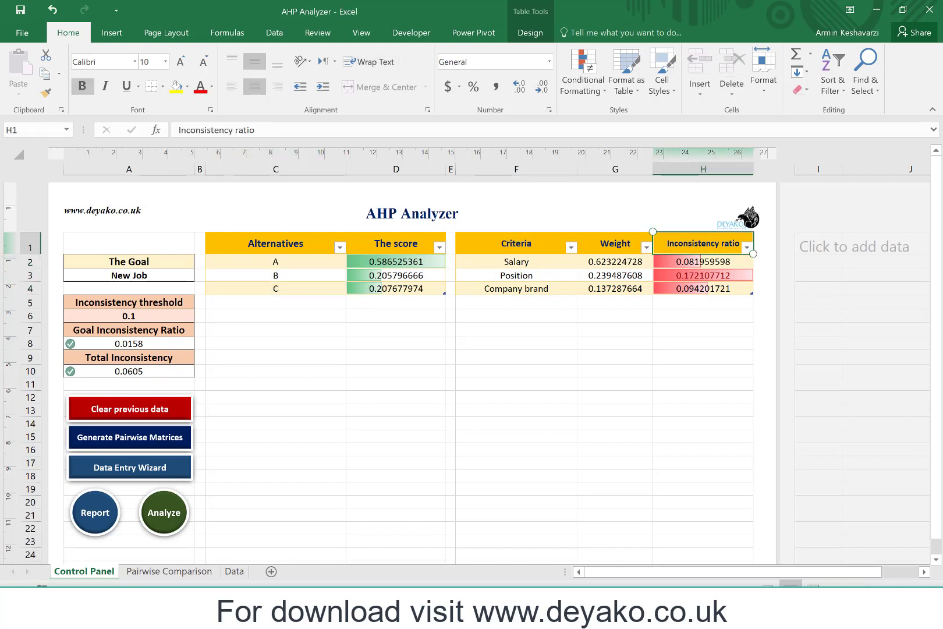
click(129, 371)
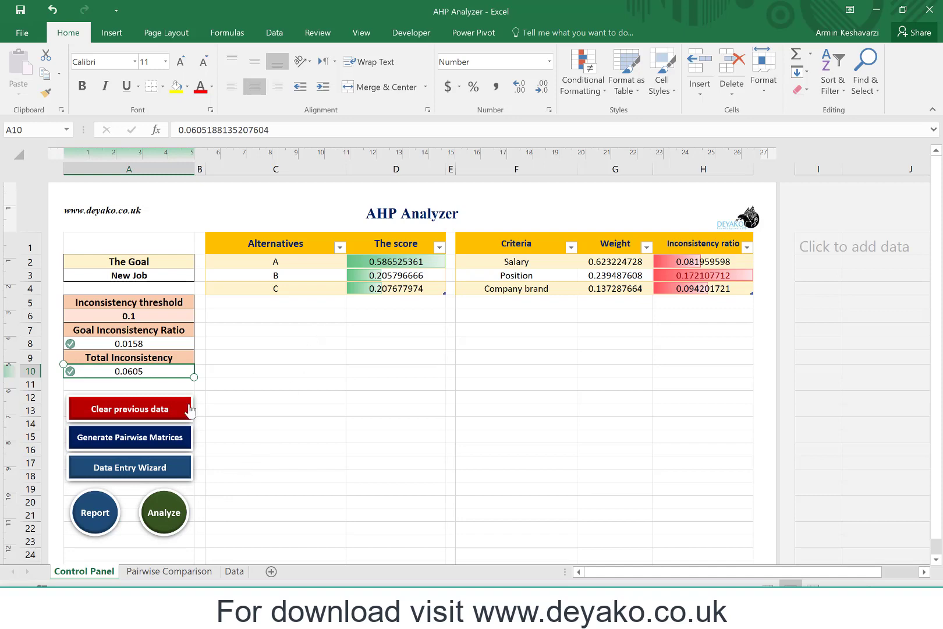
- Generate the analysis report in the Desktop folder under the name AHP Report 2
click(106, 514)
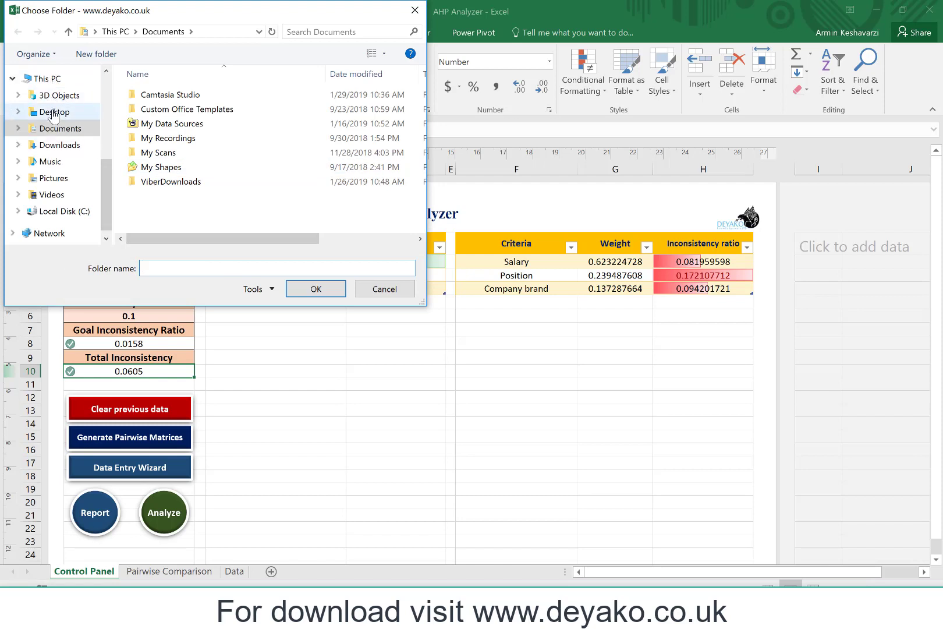
click(53, 112)
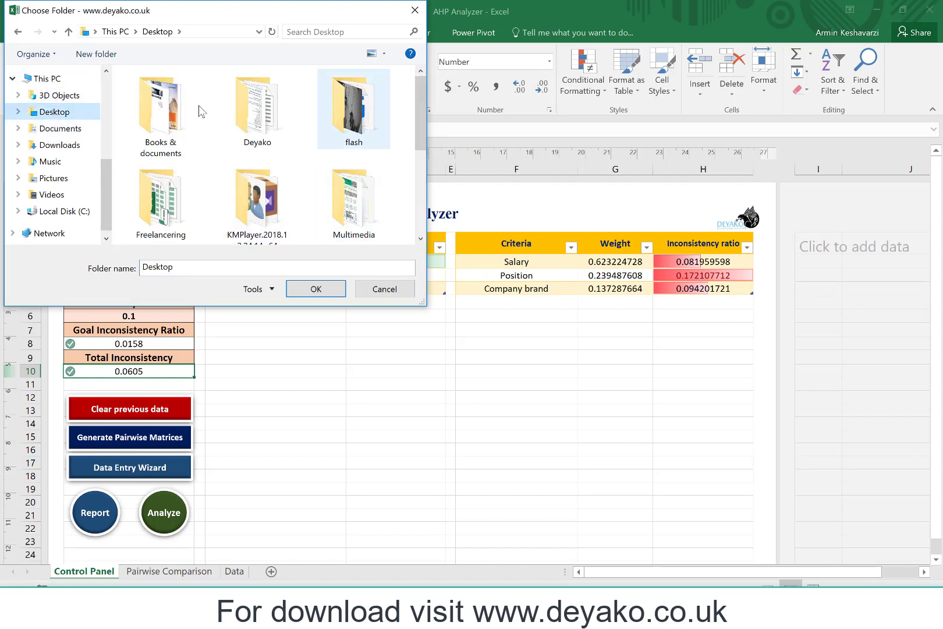
click(316, 290)
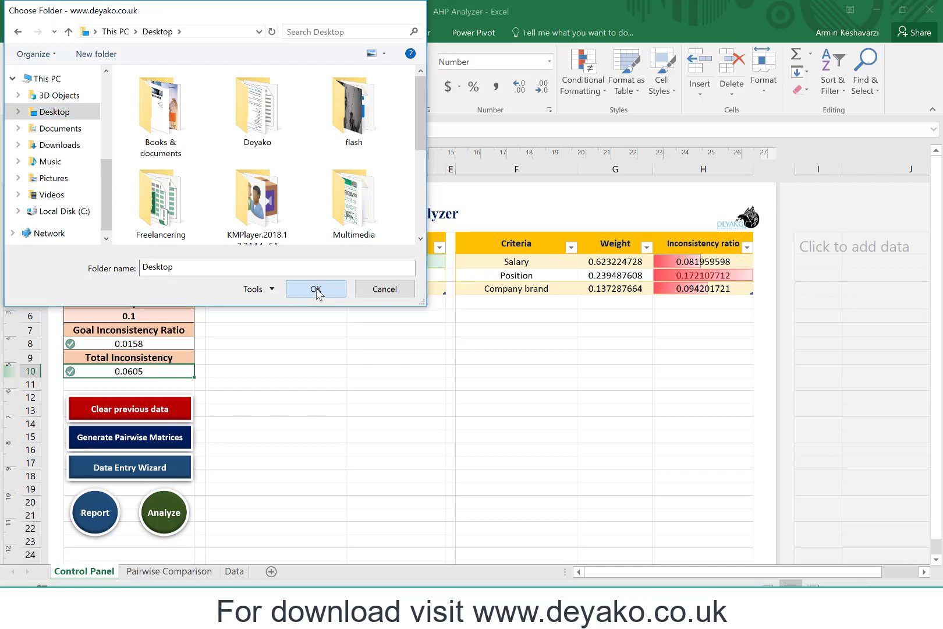
click(388, 258)
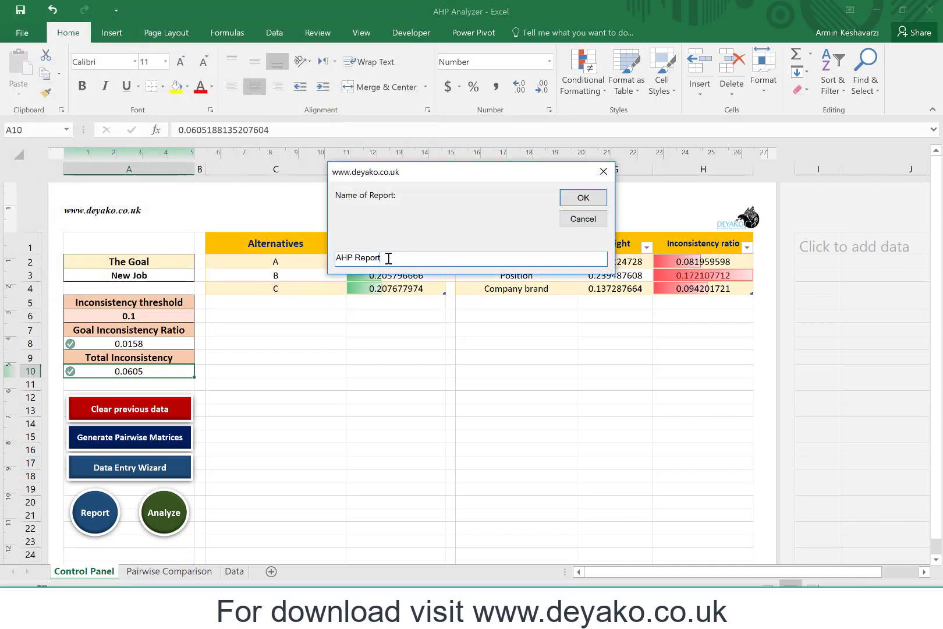
text(2)
click(582, 198)
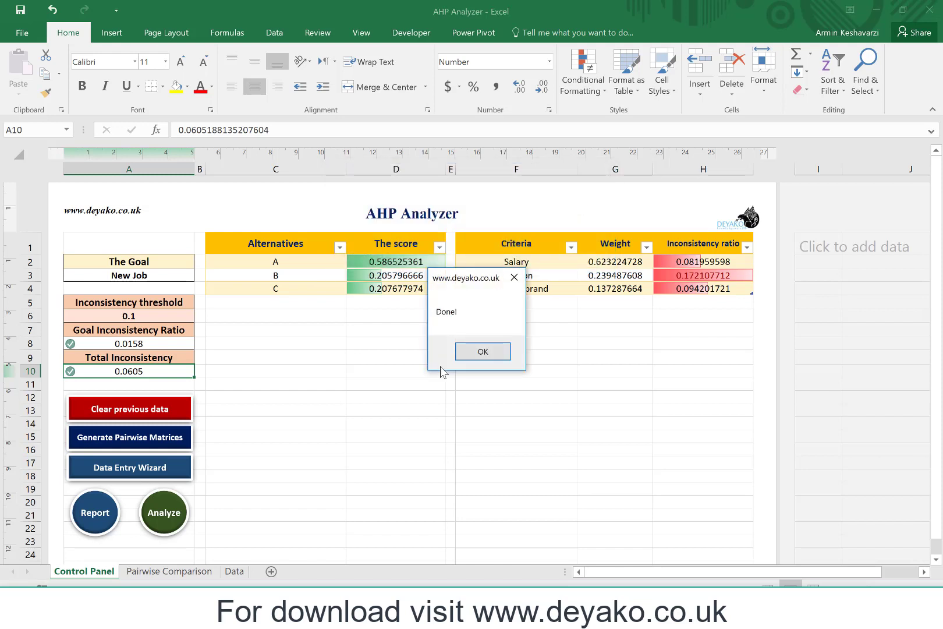
click(484, 354)
- Open AHP Report 2 from the desktop, look through the PDF, and switch back to the Excel workbook
key(super+d)
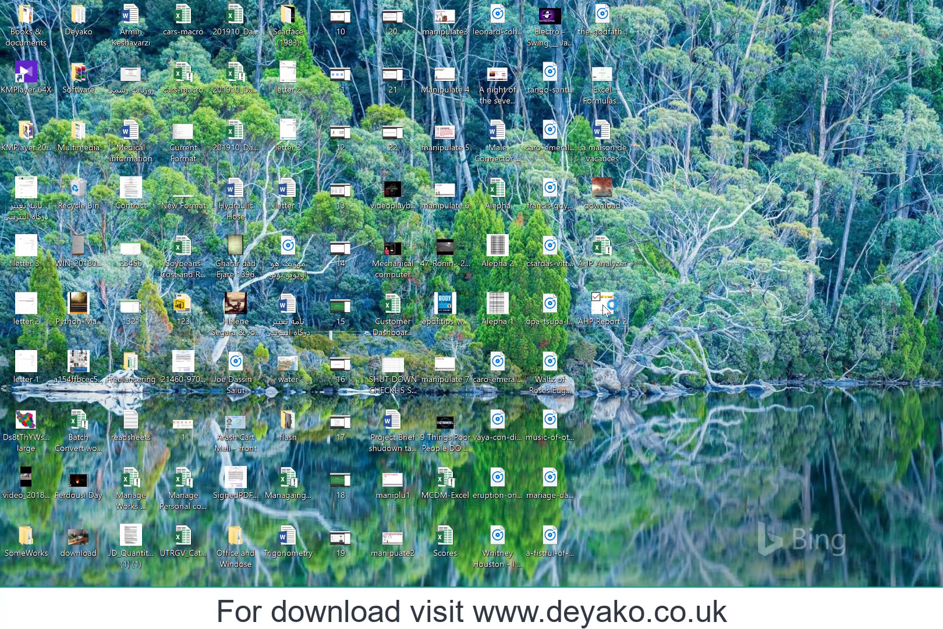
double_click(604, 306)
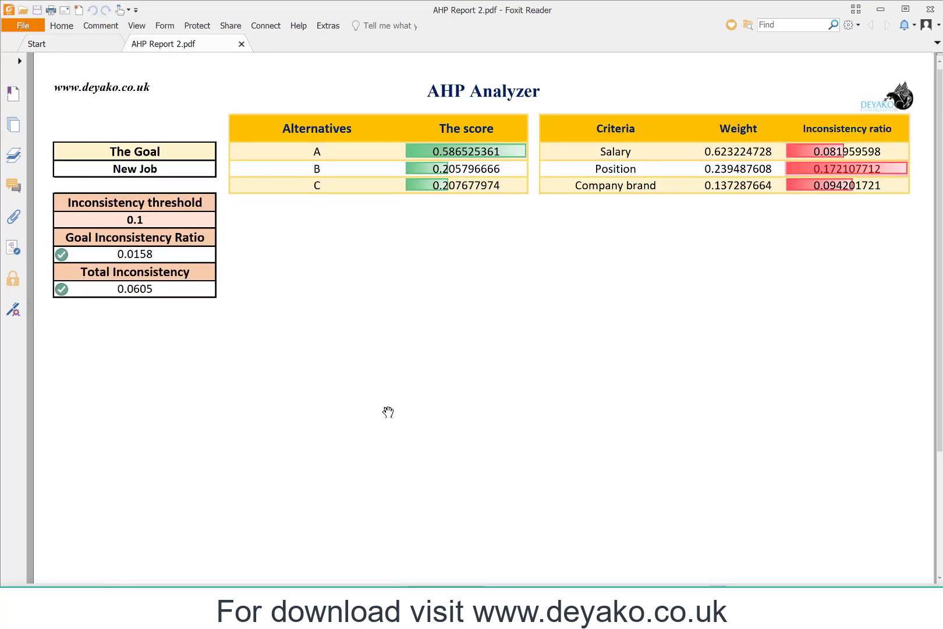
scroll(389, 412, down, 5)
scroll(388, 412, up, 5)
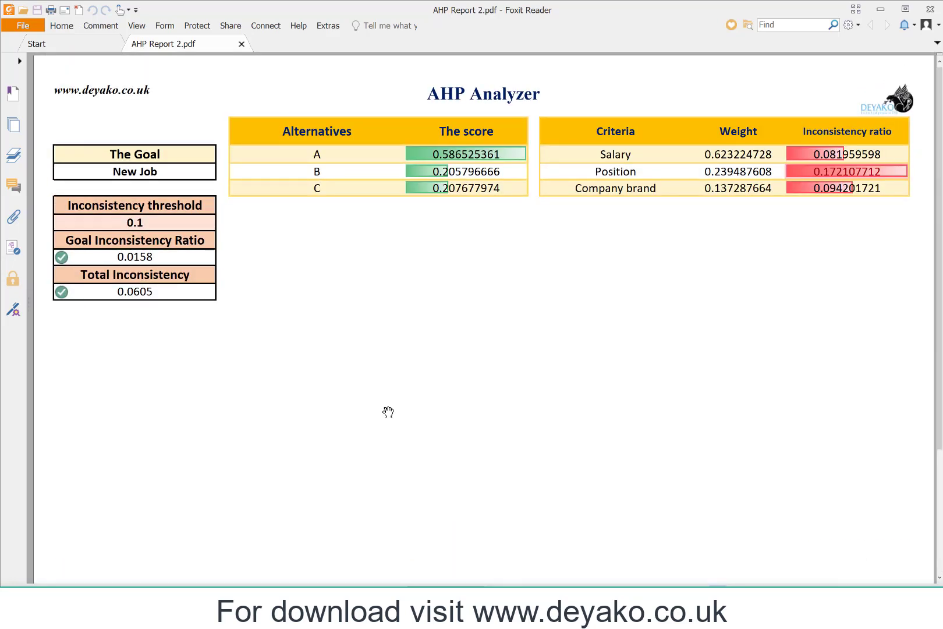
click(371, 579)
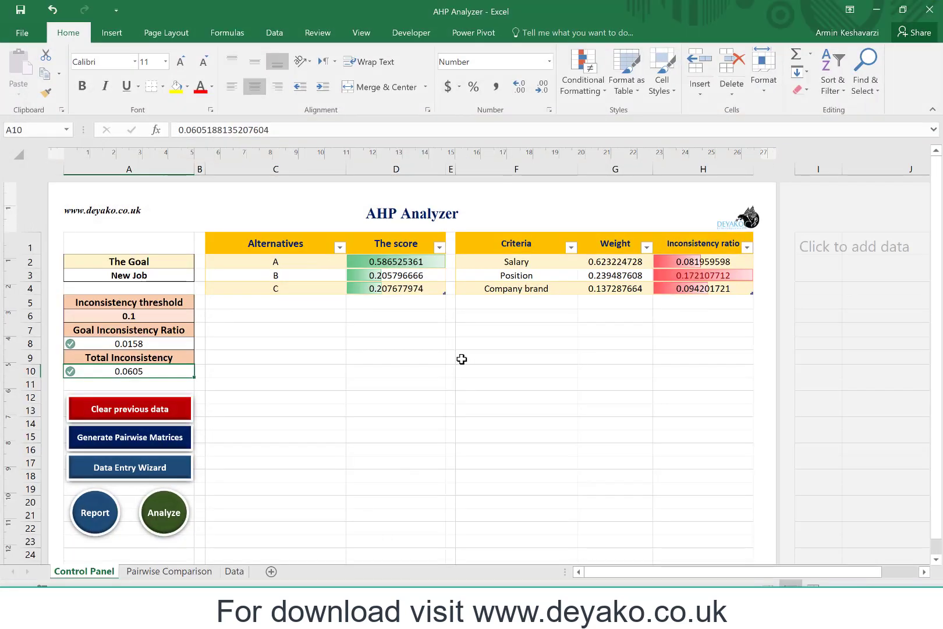